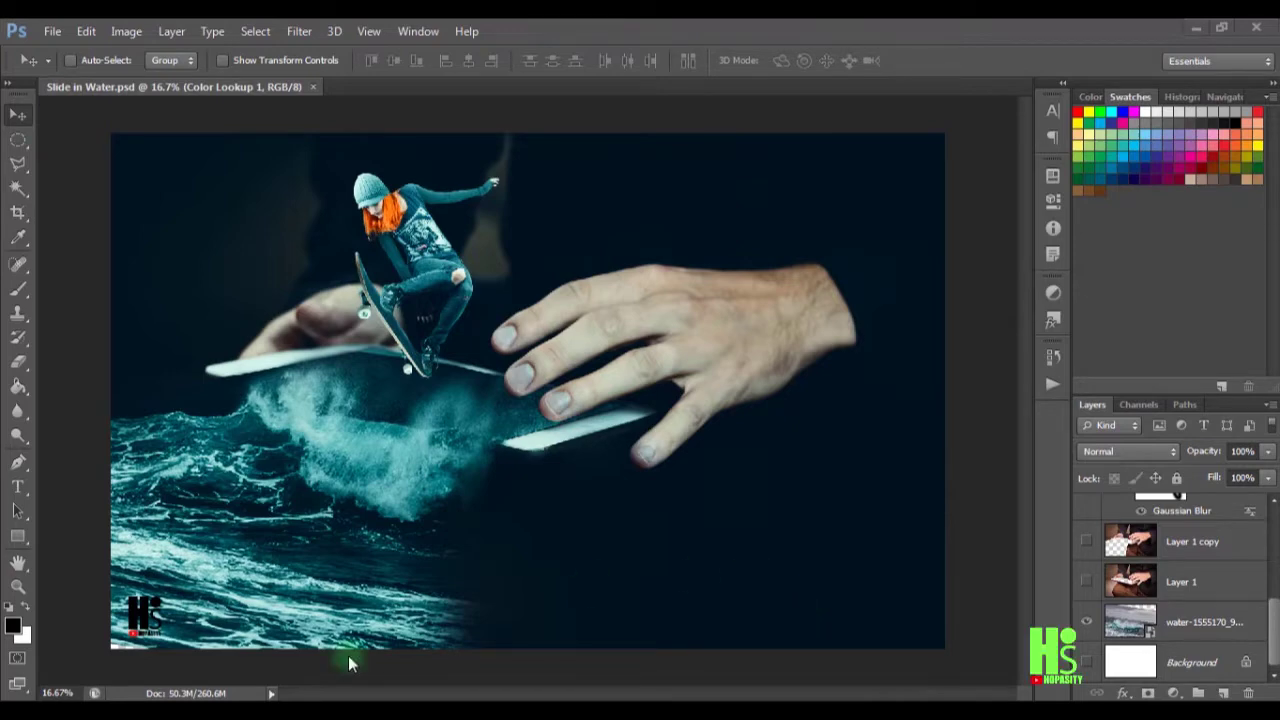
- Switch to the zzz image folder and open girl-3141556_1920.jpg in Photoshop as its own document
key(alt+Tab)
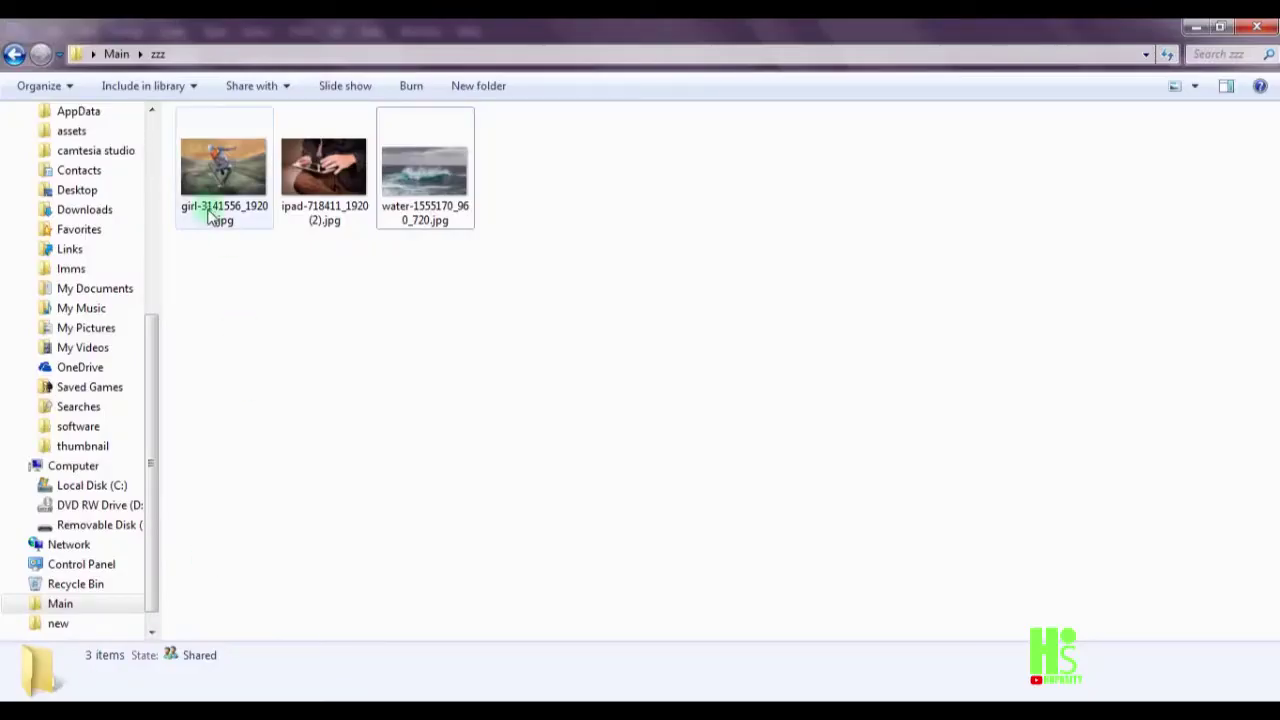
drag(220, 188, 8, 511)
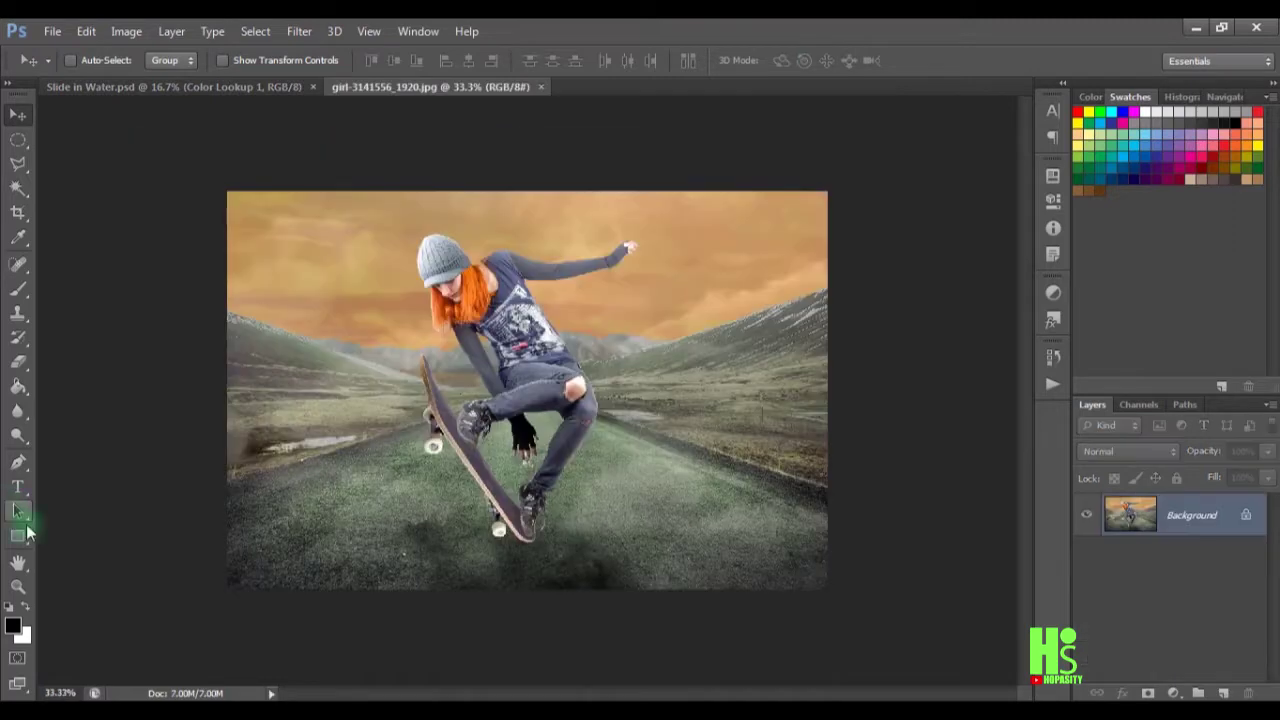
- Trace a Pen tool path around the girl's hat, over her shoulder and along the upper edge of the outstretched arm
key(ctrl+plus)
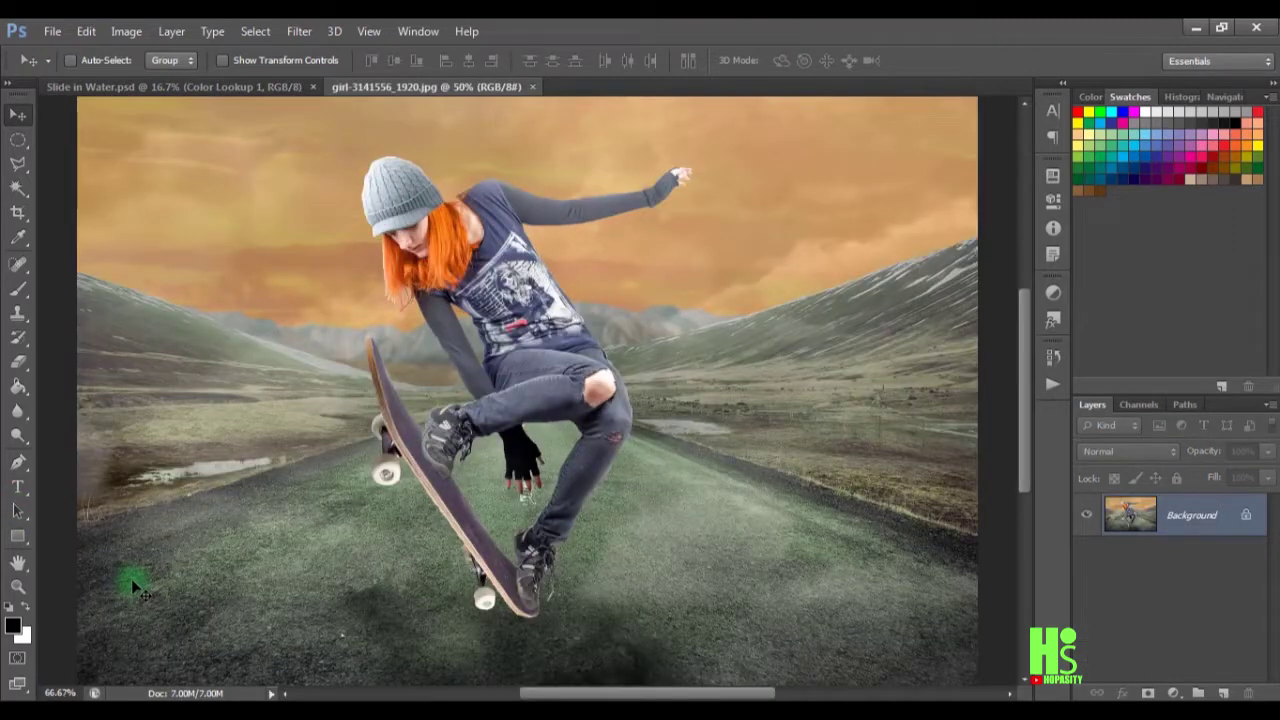
key(ctrl+plus)
drag(430, 418, 476, 477)
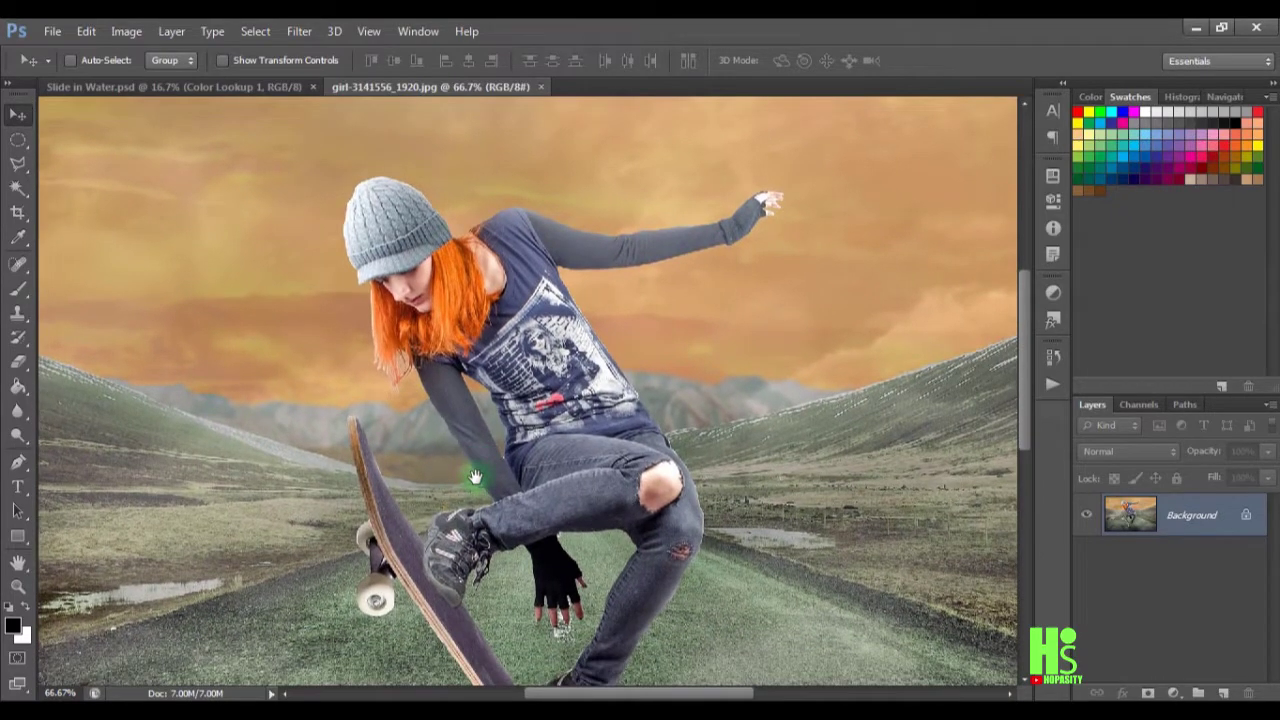
click(20, 465)
key(ctrl+plus)
key(ctrl+plus)
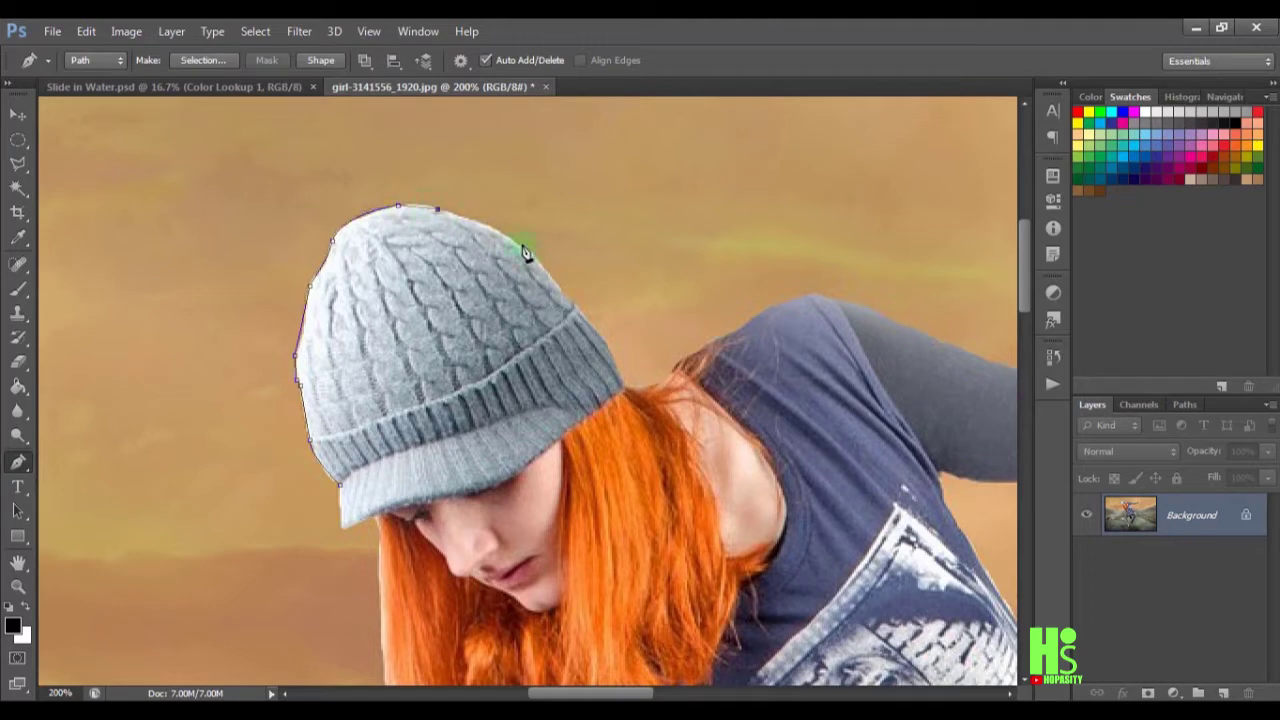
drag(862, 311, 551, 301)
click(625, 329)
click(683, 357)
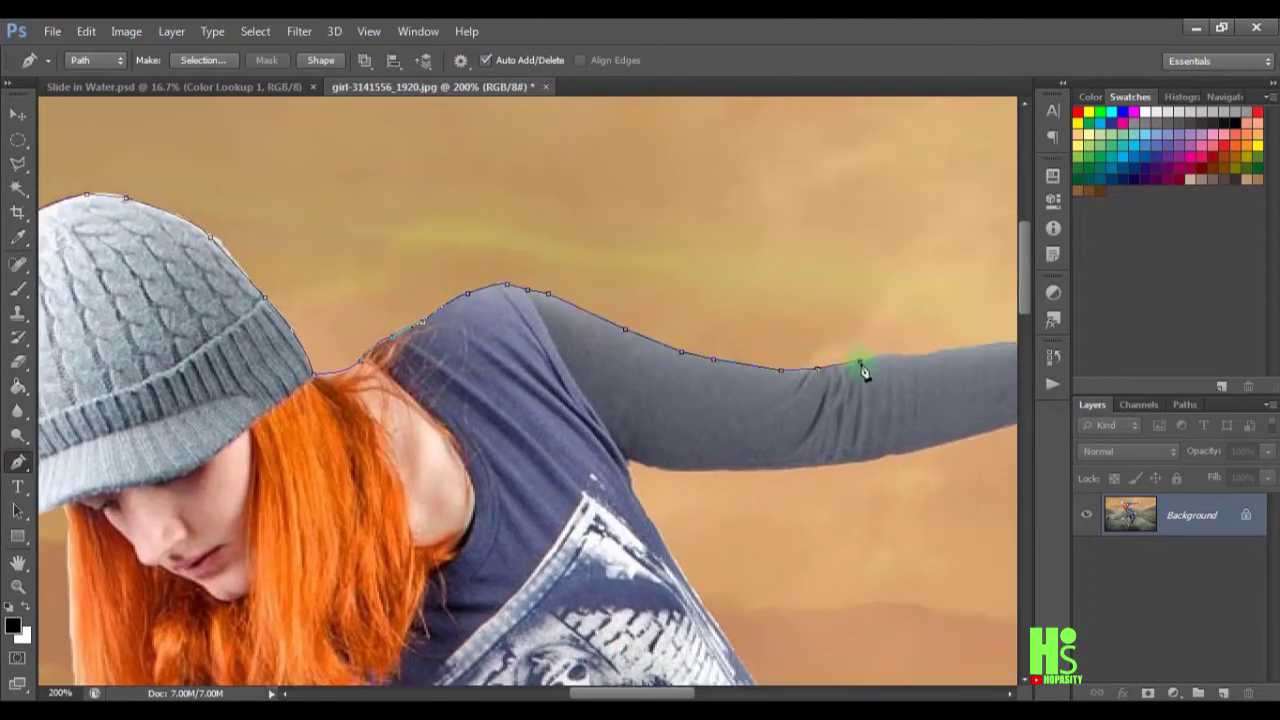
drag(918, 447, 533, 480)
click(662, 377)
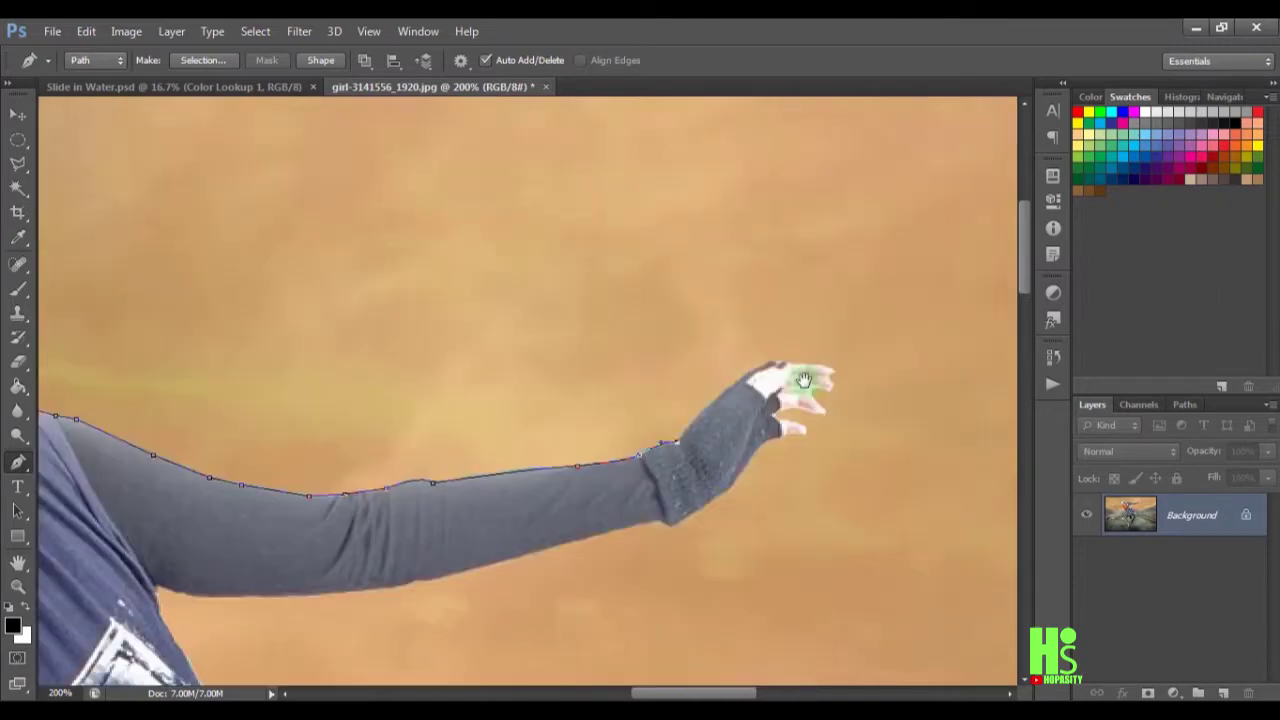
- Continue the path closely around the glove and each finger of the outstretched hand
key(ctrl+plus)
key(ctrl+plus)
click(786, 409)
key(ctrl+plus)
click(779, 373)
click(779, 383)
click(894, 391)
click(901, 422)
click(808, 410)
click(749, 429)
click(872, 479)
click(838, 487)
click(824, 528)
click(824, 553)
drag(742, 561, 742, 391)
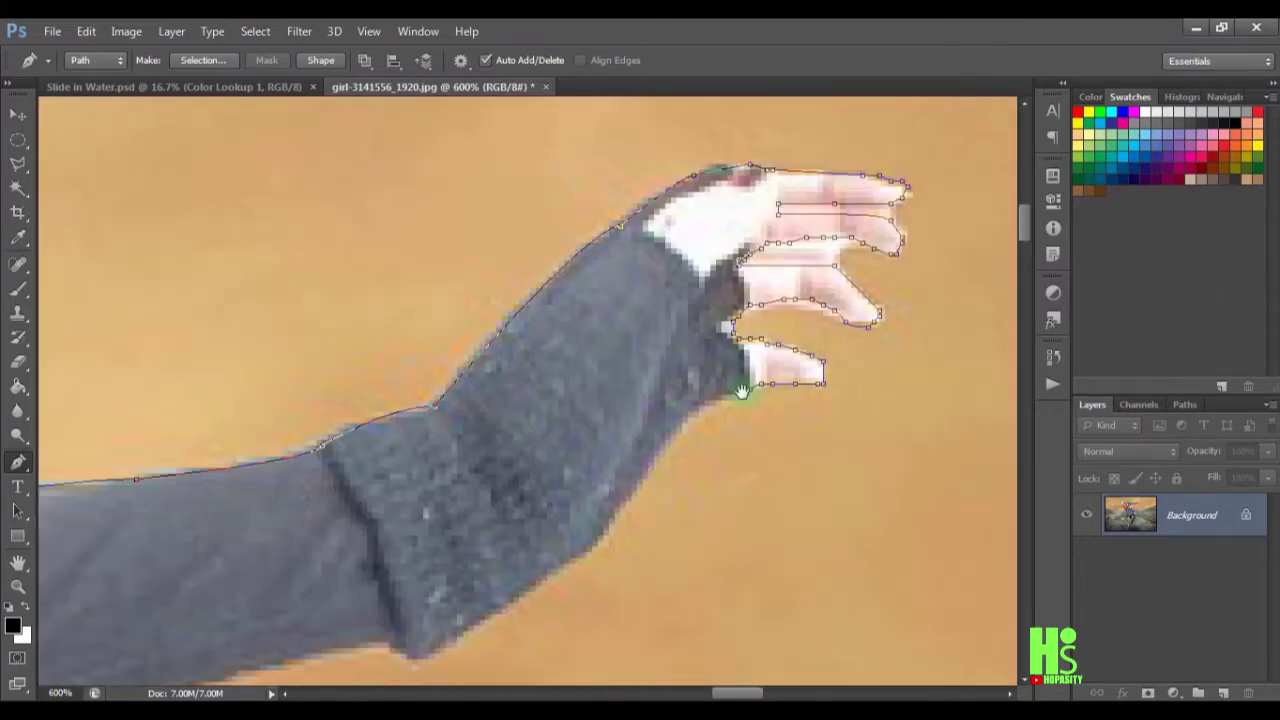
- Continue the path along the underside of the outstretched arm back to the torso
key(ctrl+minus)
click(691, 366)
key(ctrl+minus)
click(623, 423)
key(ctrl+minus)
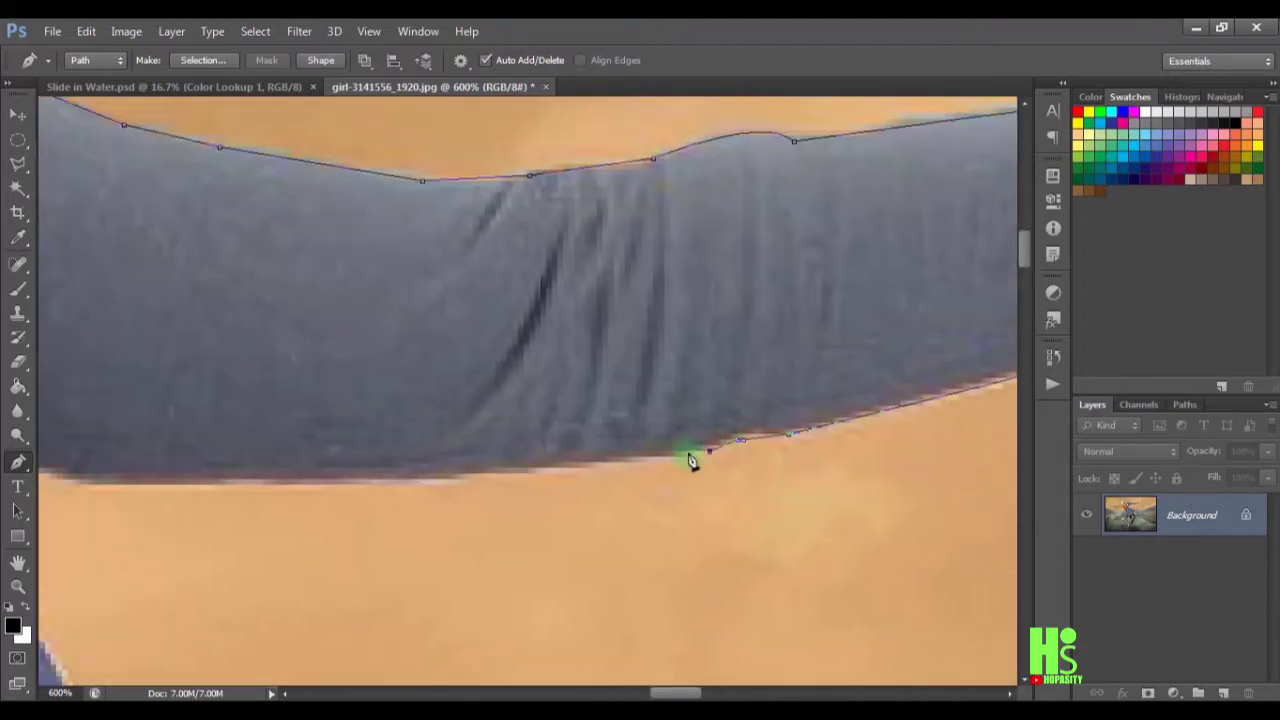
key(ctrl+minus)
click(395, 425)
- Extend the path down the side of the shirt, around the knee and along the leg to the trouser hem
scroll(348, 432, down, 5)
click(533, 412)
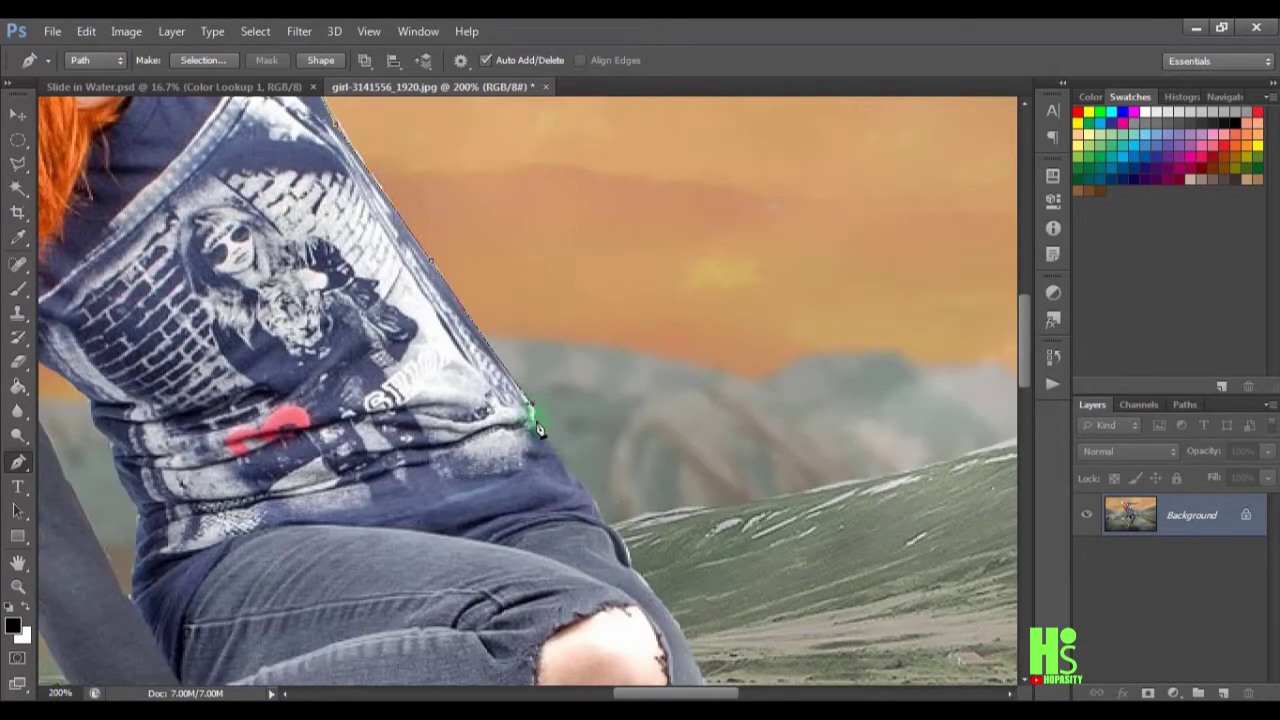
scroll(703, 415, down, 3)
scroll(735, 530, down, 2)
click(758, 475)
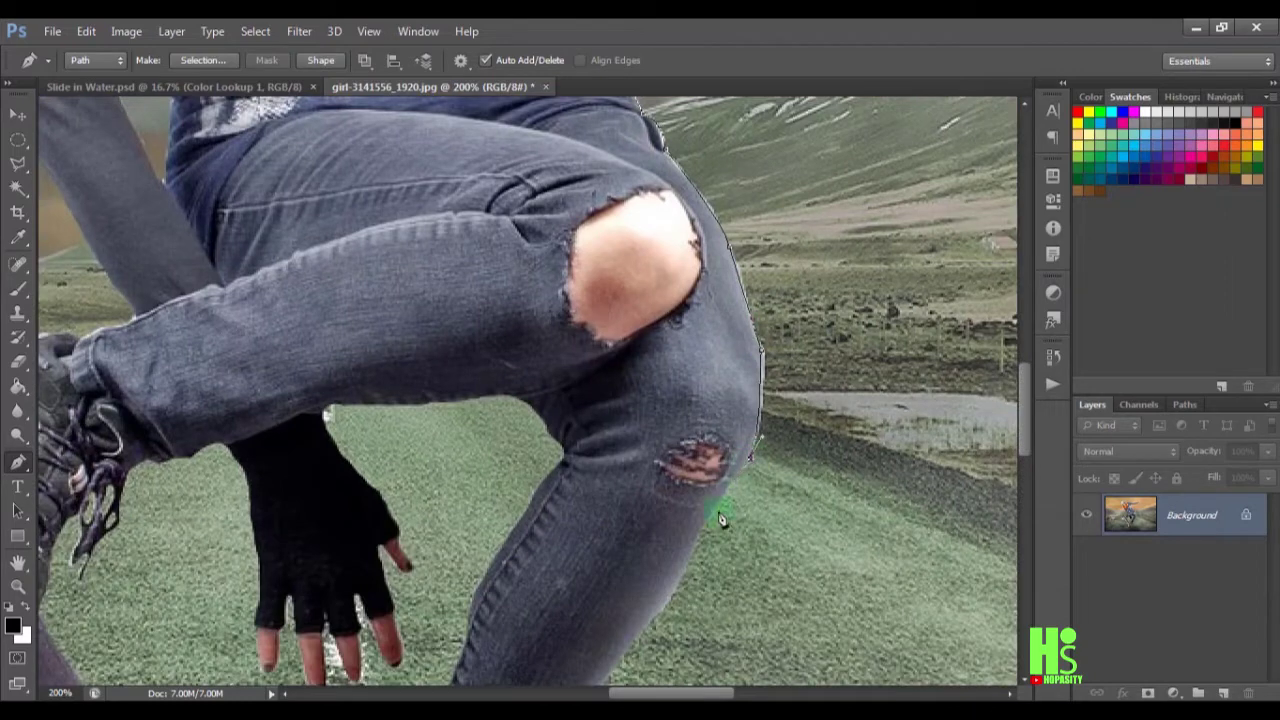
scroll(700, 465, down, 2)
click(625, 540)
scroll(600, 480, down, 2)
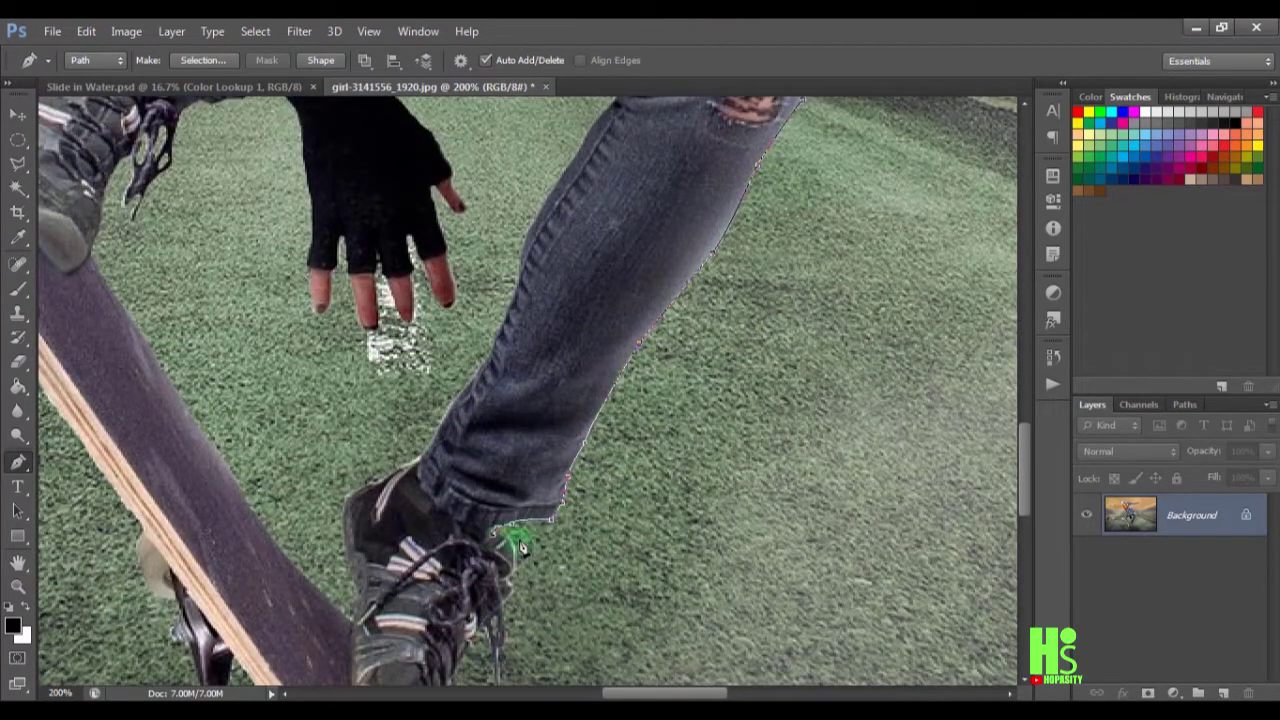
- Trace the path around the lower shoe with its hanging lace, the skateboard's tail and the lower wheels
scroll(495, 540, down, 2)
click(491, 580)
click(508, 457)
click(466, 618)
click(456, 645)
click(243, 486)
click(257, 600)
click(206, 600)
click(237, 533)
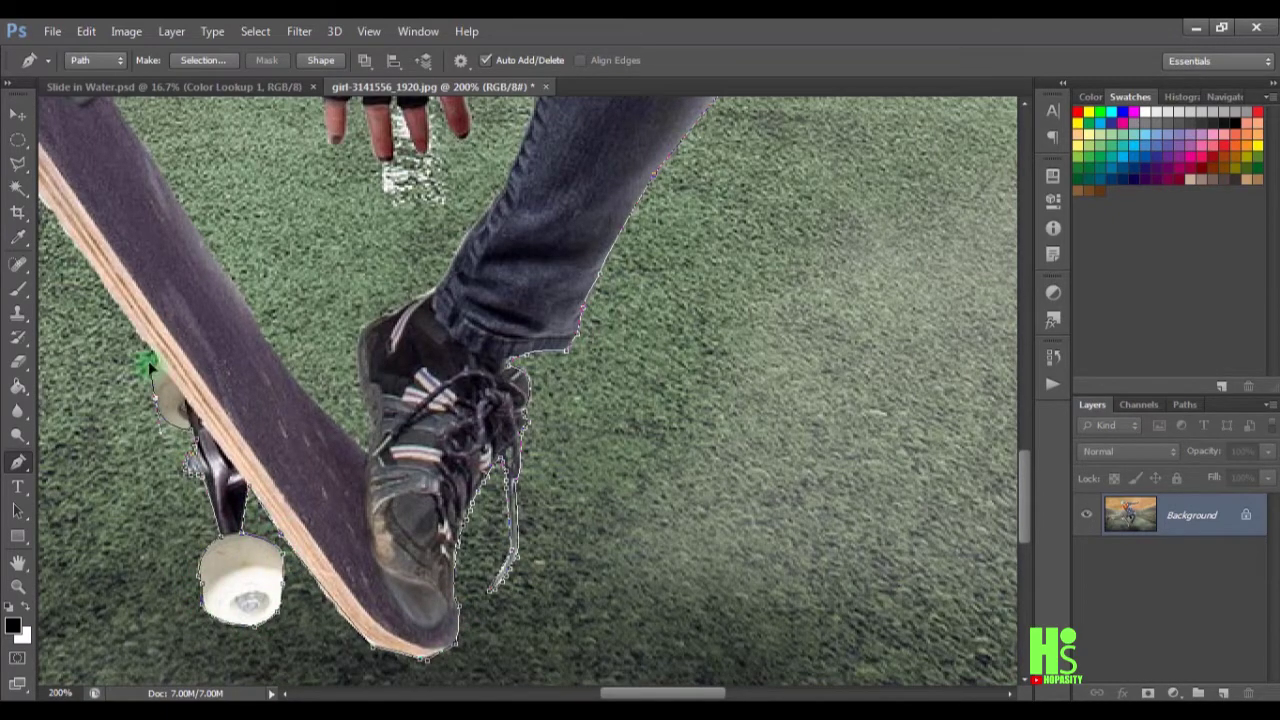
- Continue the path up the skateboard's underside, past the upper wheels, around the nose and over the upper shoe
drag(152, 372, 357, 443)
drag(133, 253, 396, 290)
drag(394, 209, 385, 300)
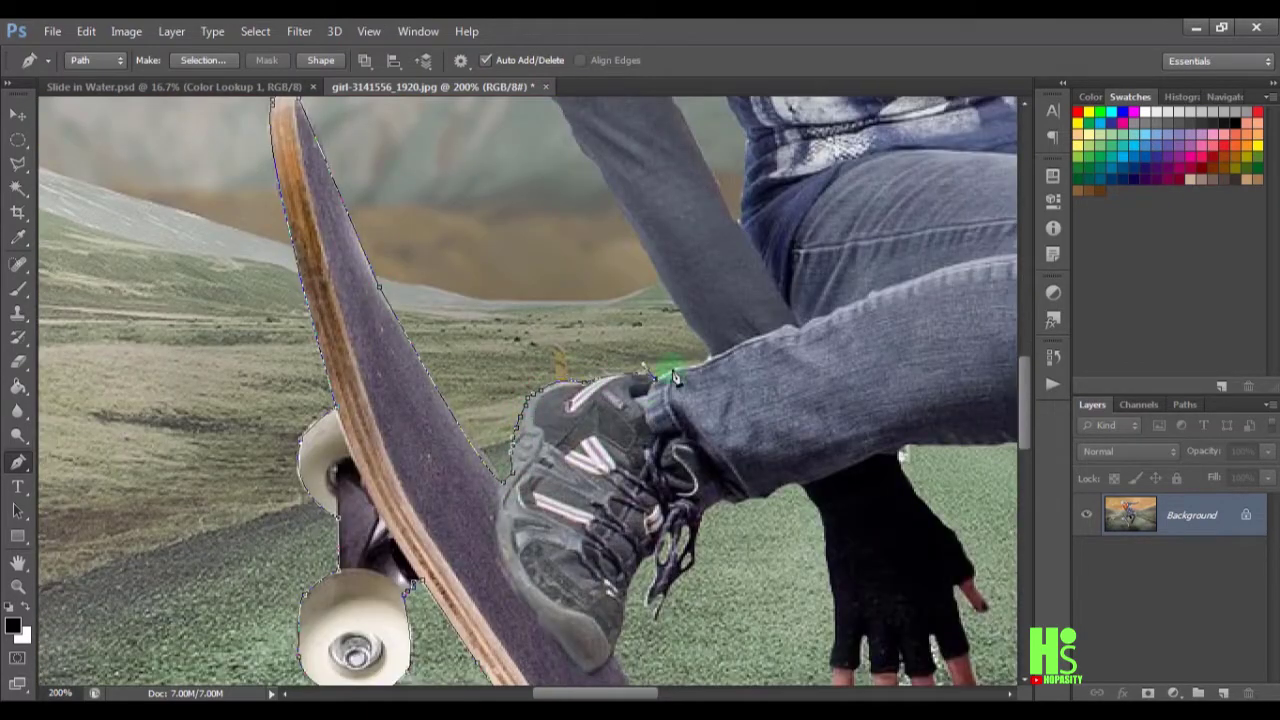
- Extend the path up the outer edge of the lowered arm to the hair
click(625, 211)
drag(625, 211, 660, 374)
click(498, 97)
drag(498, 97, 503, 276)
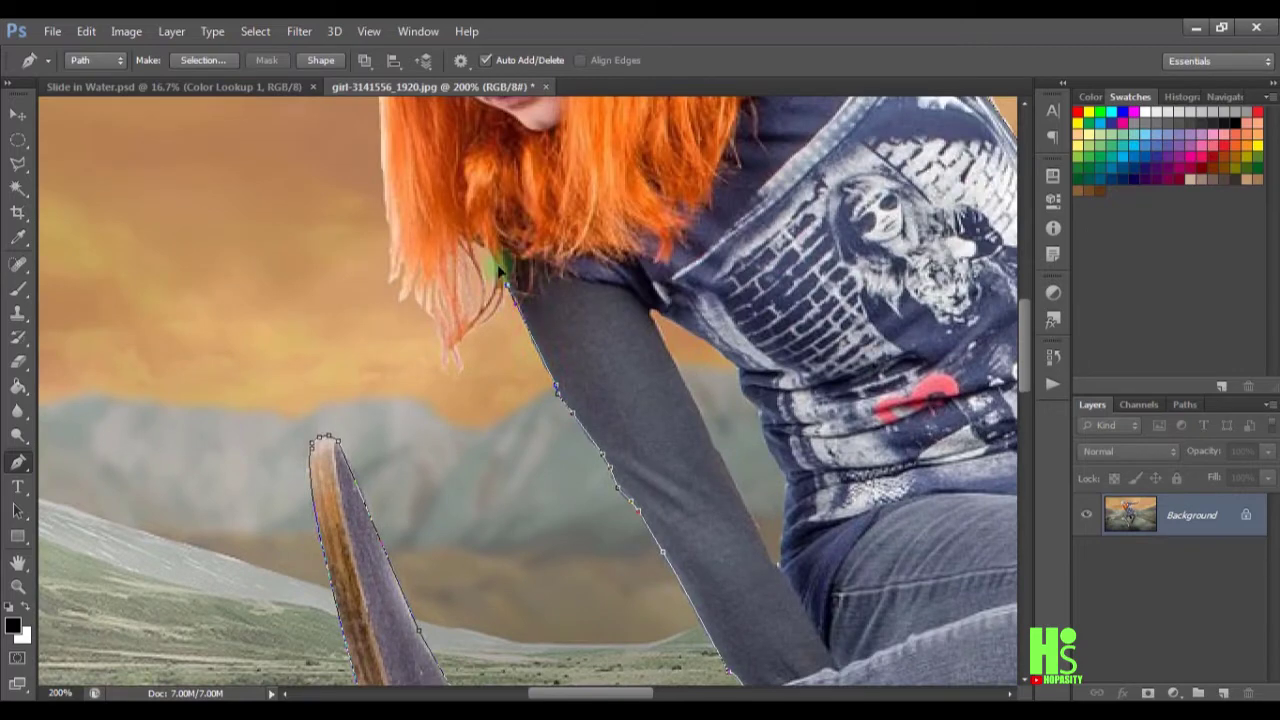
- Trace the loose hair strands and face edge up to the hat to complete the girl's outer outline
scroll(404, 288, down, 2)
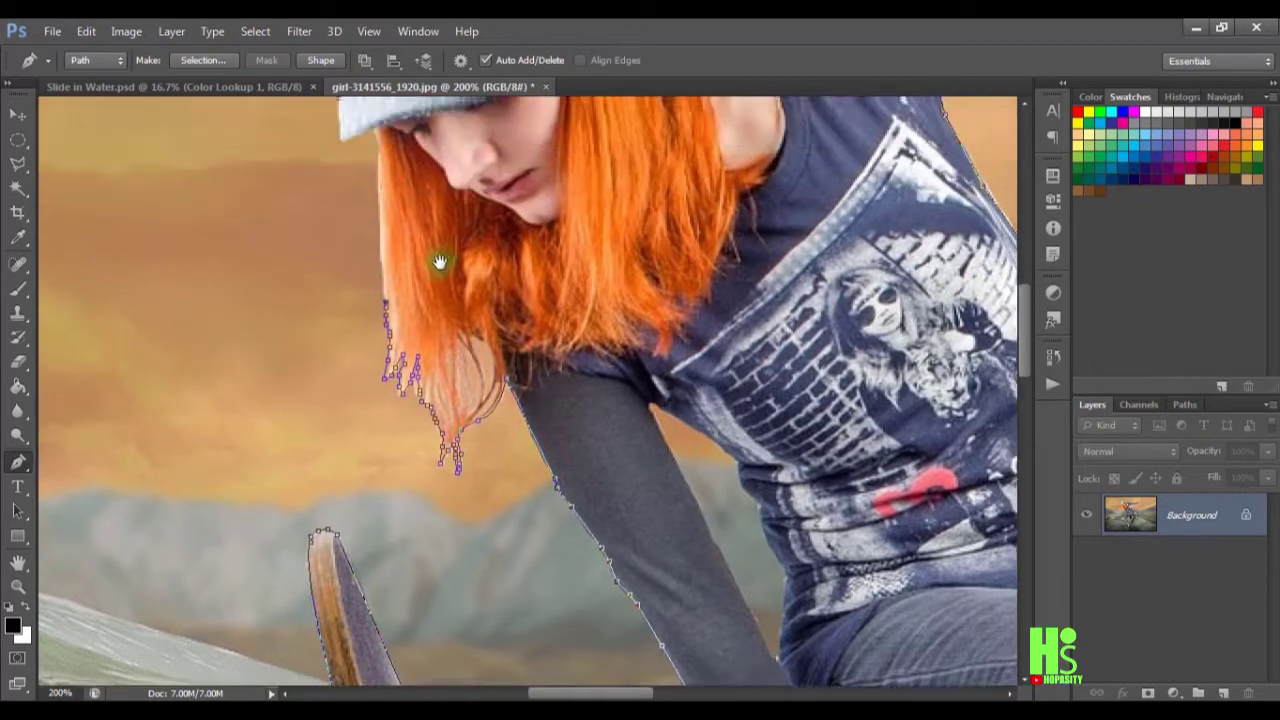
scroll(429, 194, up, 3)
click(574, 542)
scroll(478, 421, down, 2)
scroll(571, 414, up, 3)
- Trace the inner background area from under the thigh down the inside of the leg and around the lower shoe's heel
click(706, 120)
click(840, 188)
click(866, 218)
scroll(686, 585, down, 5)
click(683, 313)
click(651, 408)
click(623, 480)
click(603, 498)
click(568, 538)
scroll(570, 570, down, 4)
click(570, 410)
scroll(396, 538, down, 4)
click(424, 434)
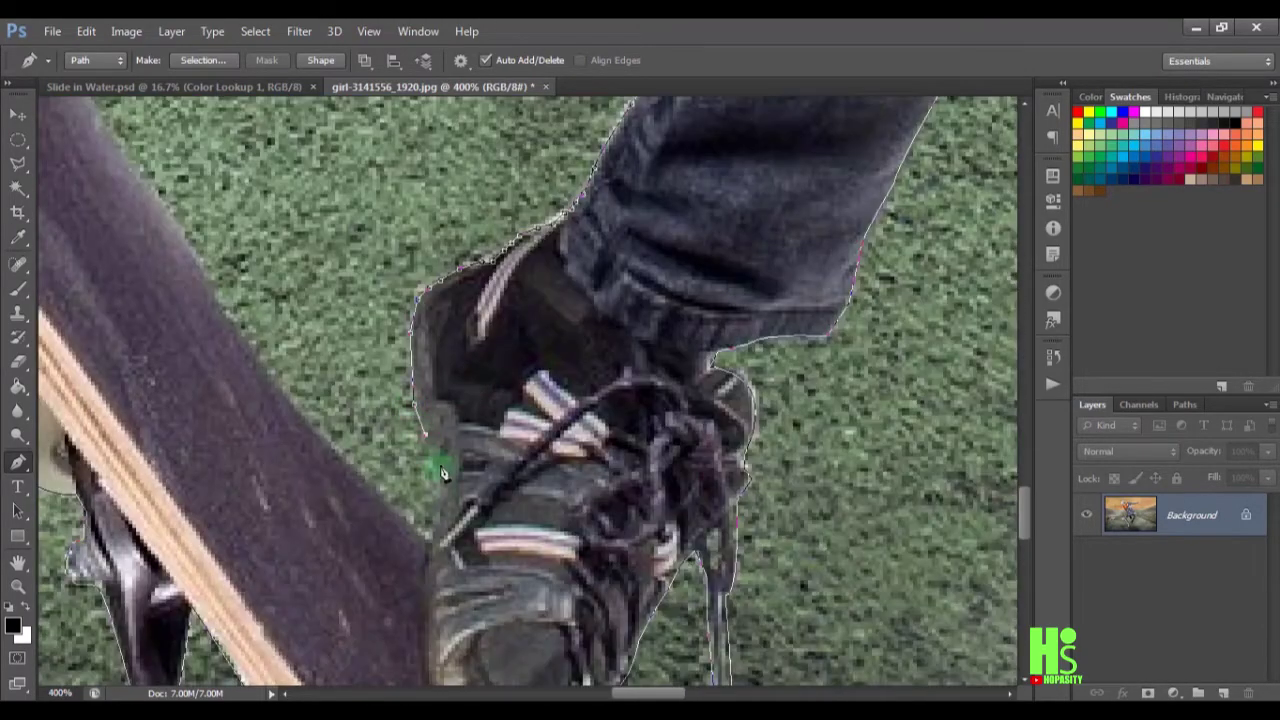
- Continue the inner path along the skateboard's upper edge, the upper shoe's laces and the lowered gloved hand
scroll(437, 394, up, 5)
scroll(443, 229, down, 10)
scroll(580, 357, up, 5)
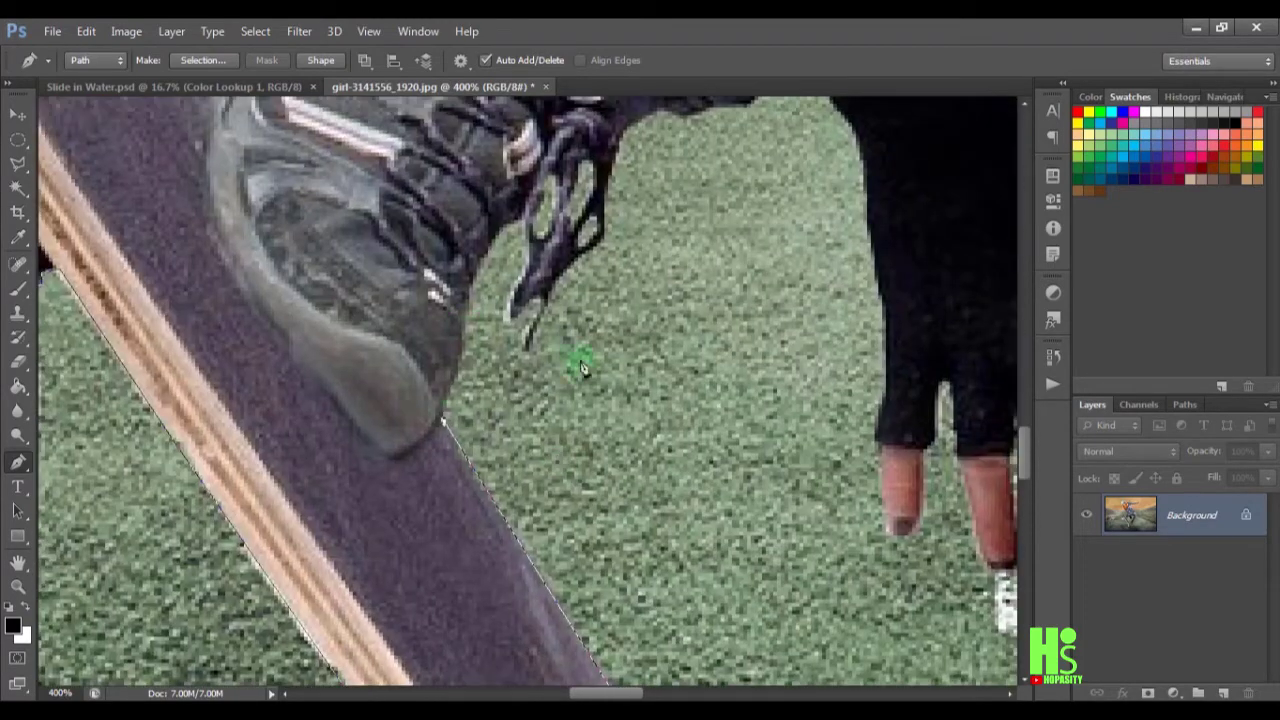
click(471, 333)
mouse_move(530, 381)
mouse_down()
mouse_move(597, 238)
mouse_move(778, 200)
mouse_move(817, 255)
mouse_move(843, 467)
mouse_move(835, 562)
mouse_move(726, 331)
mouse_move(766, 386)
mouse_move(778, 291)
mouse_move(808, 368)
mouse_up()
scroll(729, 320, down, 3)
mouse_move(860, 403)
mouse_down()
mouse_move(855, 294)
mouse_move(909, 428)
mouse_move(927, 376)
mouse_move(921, 302)
mouse_move(947, 314)
mouse_move(975, 384)
mouse_move(733, 478)
mouse_move(739, 420)
mouse_move(695, 238)
mouse_move(750, 291)
mouse_move(738, 233)
mouse_move(738, 404)
mouse_move(645, 300)
mouse_move(609, 209)
mouse_up()
scroll(983, 397, right, 3)
scroll(729, 206, up, 3)
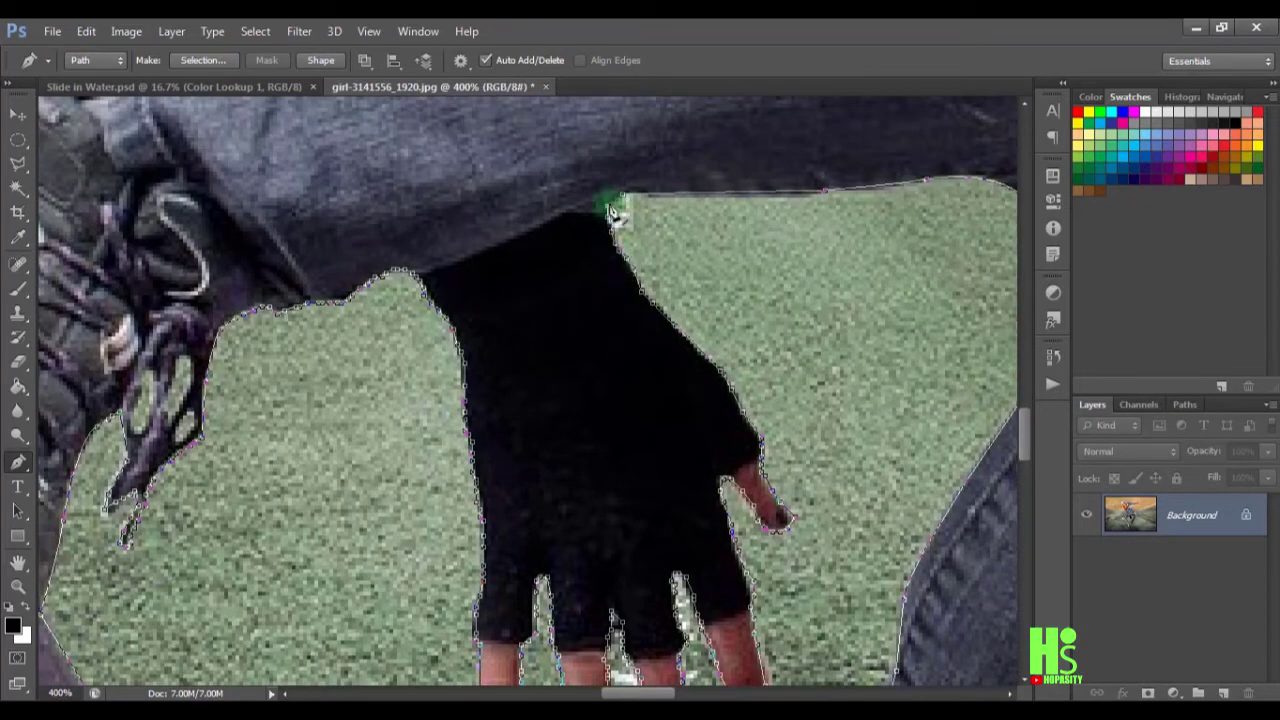
- Outline the small background gaps inside the lace loops of both shoes
scroll(609, 209, down, 3)
scroll(594, 523, up, 4)
mouse_move(594, 523)
mouse_down()
mouse_move(601, 433)
mouse_move(562, 502)
mouse_move(534, 432)
mouse_up()
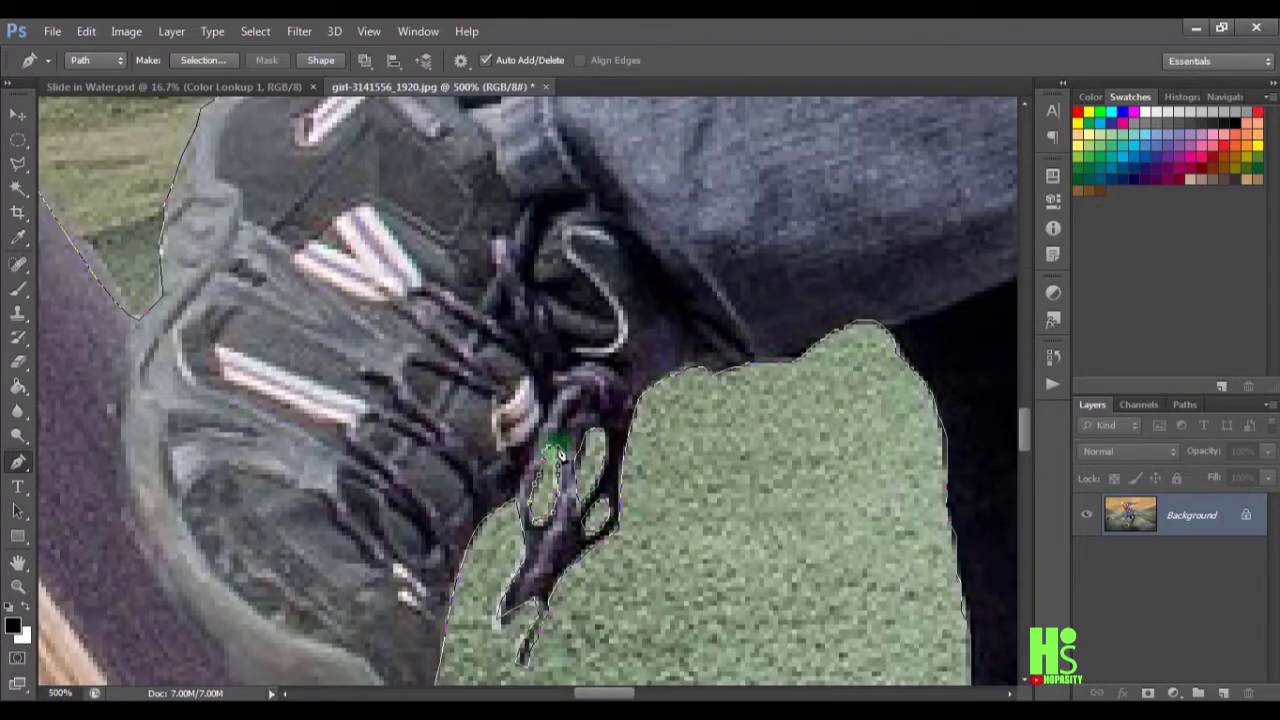
scroll(534, 432, down, 3)
scroll(556, 455, up, 4)
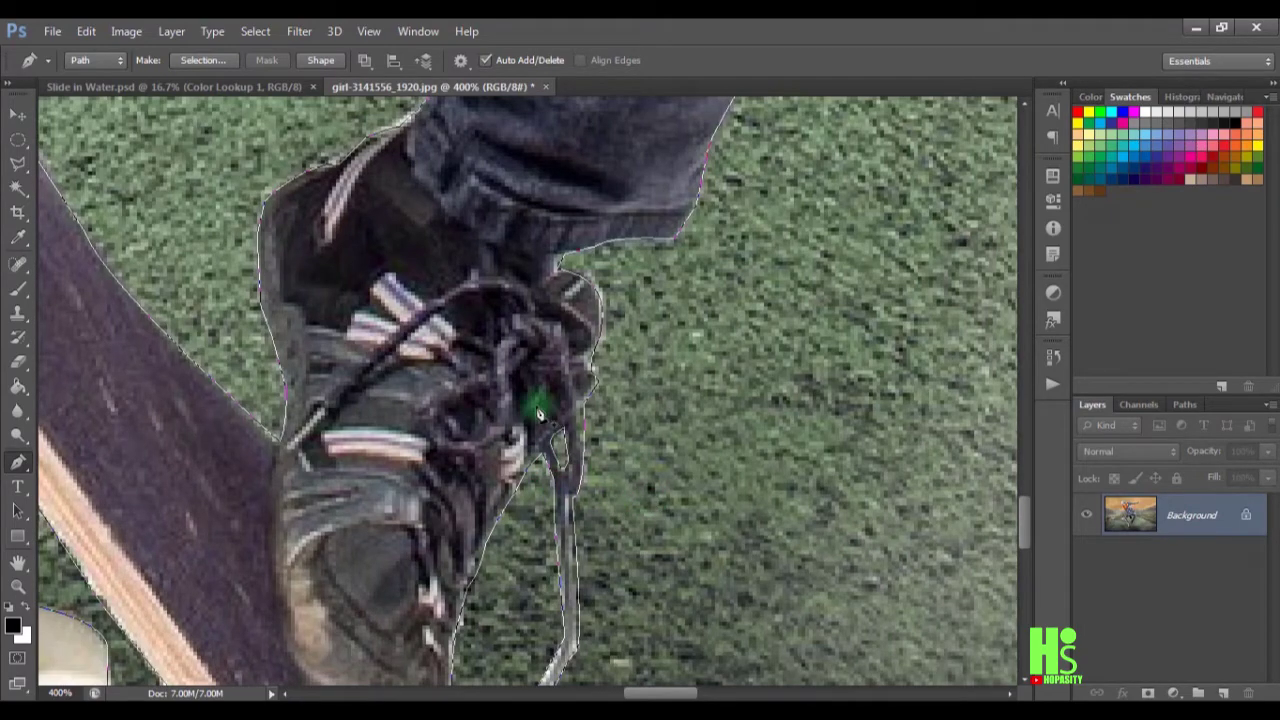
- Convert the path into a new anti-aliased selection with a 1-pixel feather radius
click(215, 59)
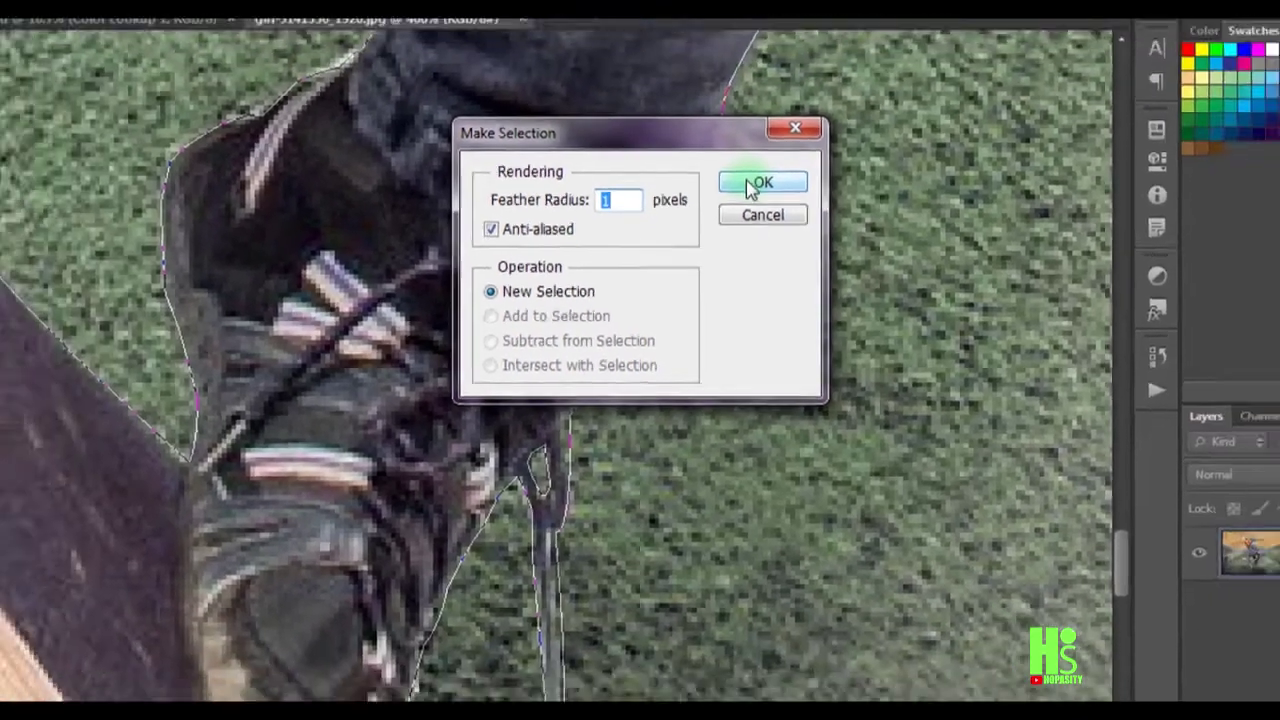
click(790, 122)
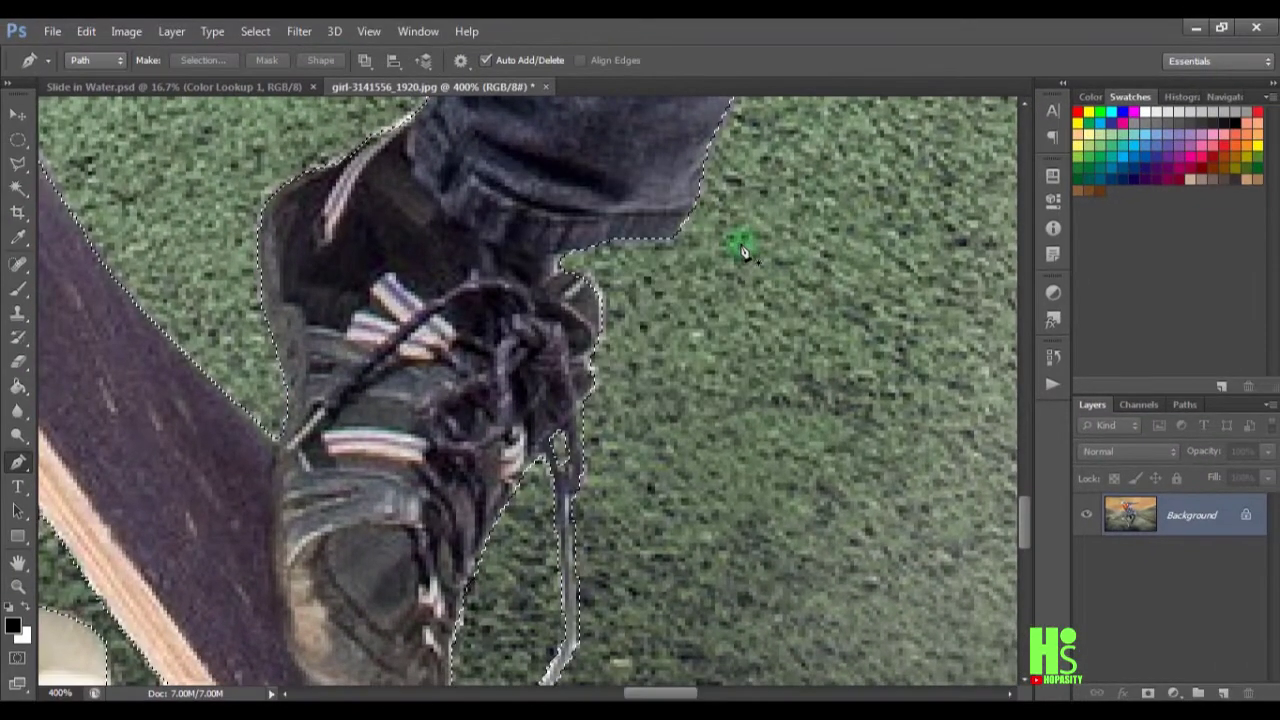
key(ctrl+0)
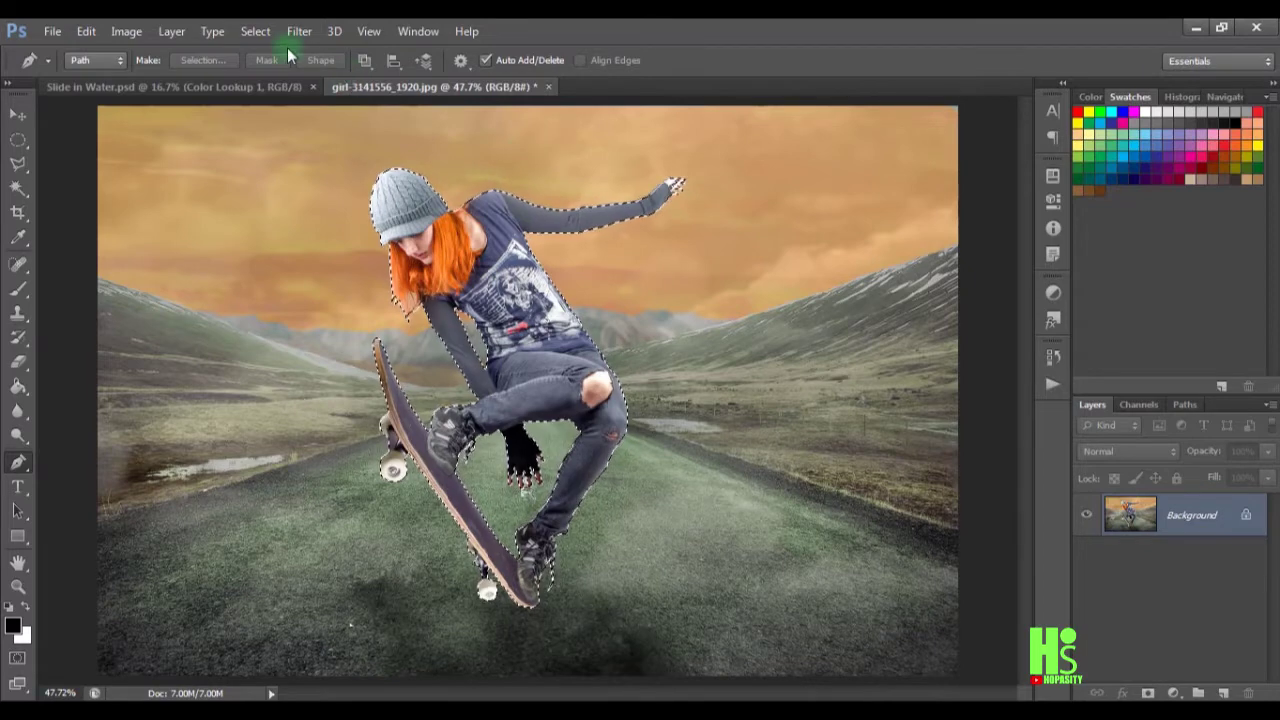
- Start Refine Edge on the girl's selection and enable Smart Radius
click(255, 31)
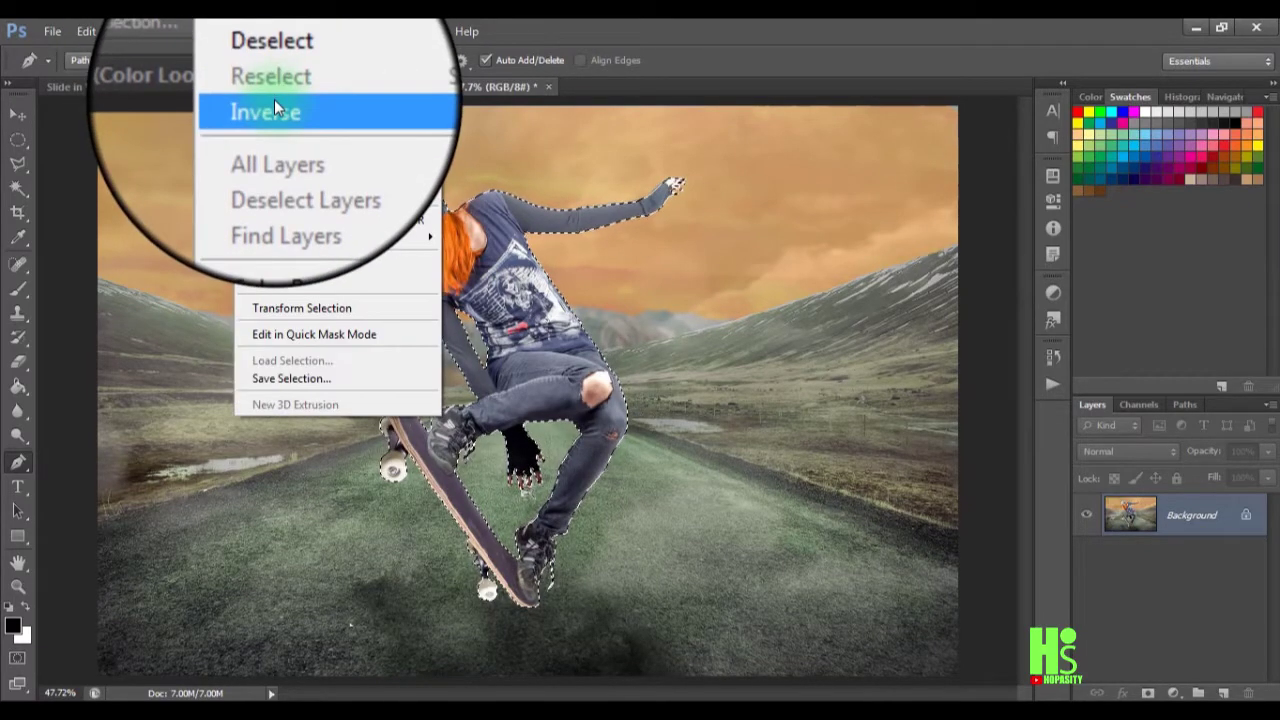
mouse_move(212, 31)
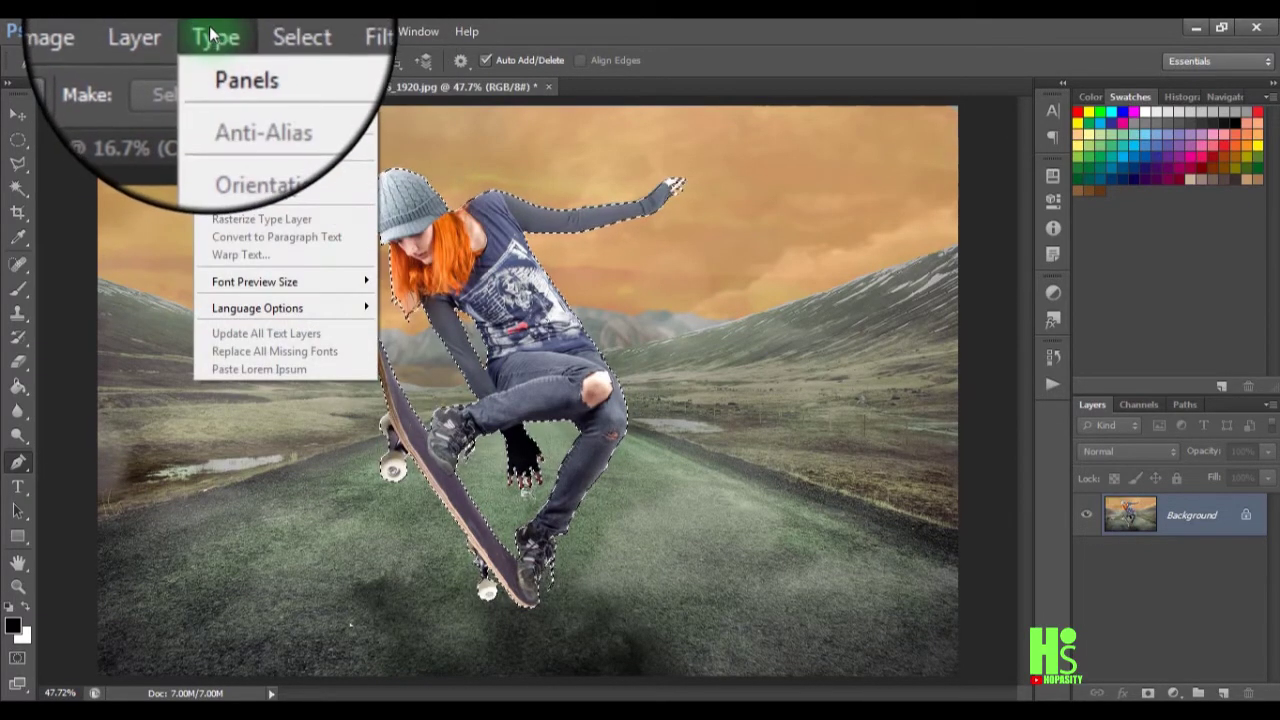
mouse_move(255, 31)
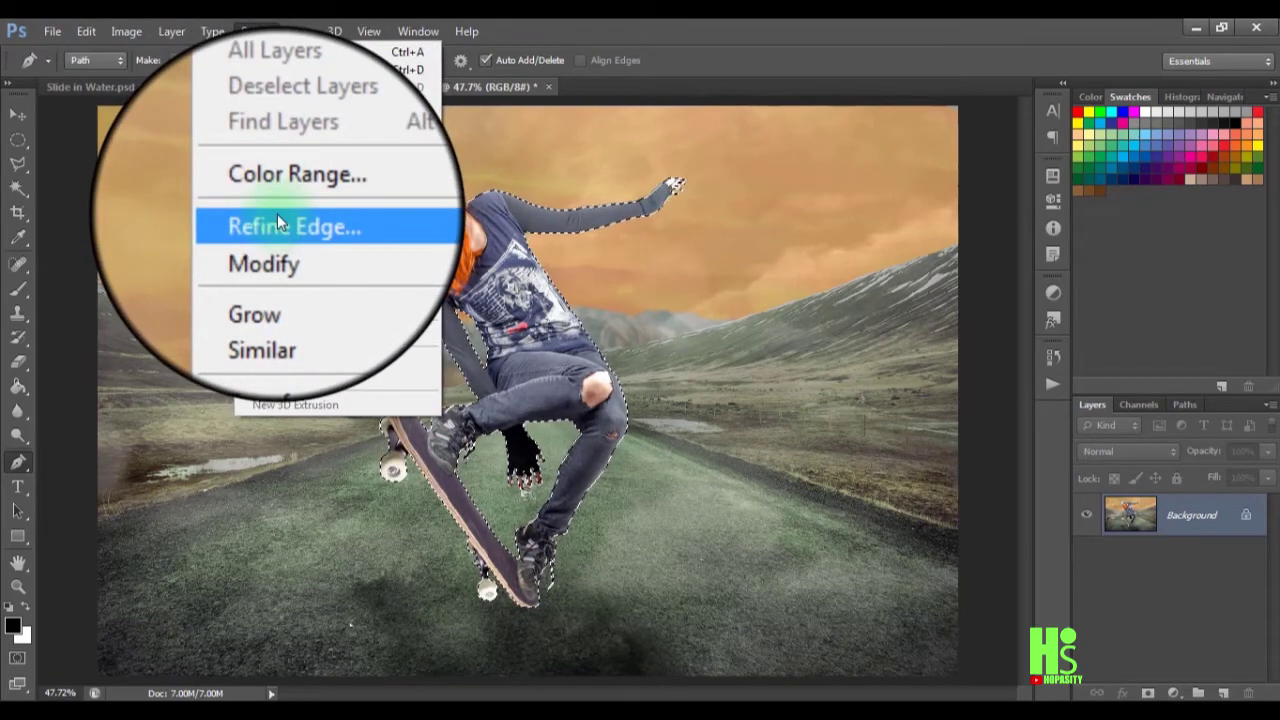
click(286, 220)
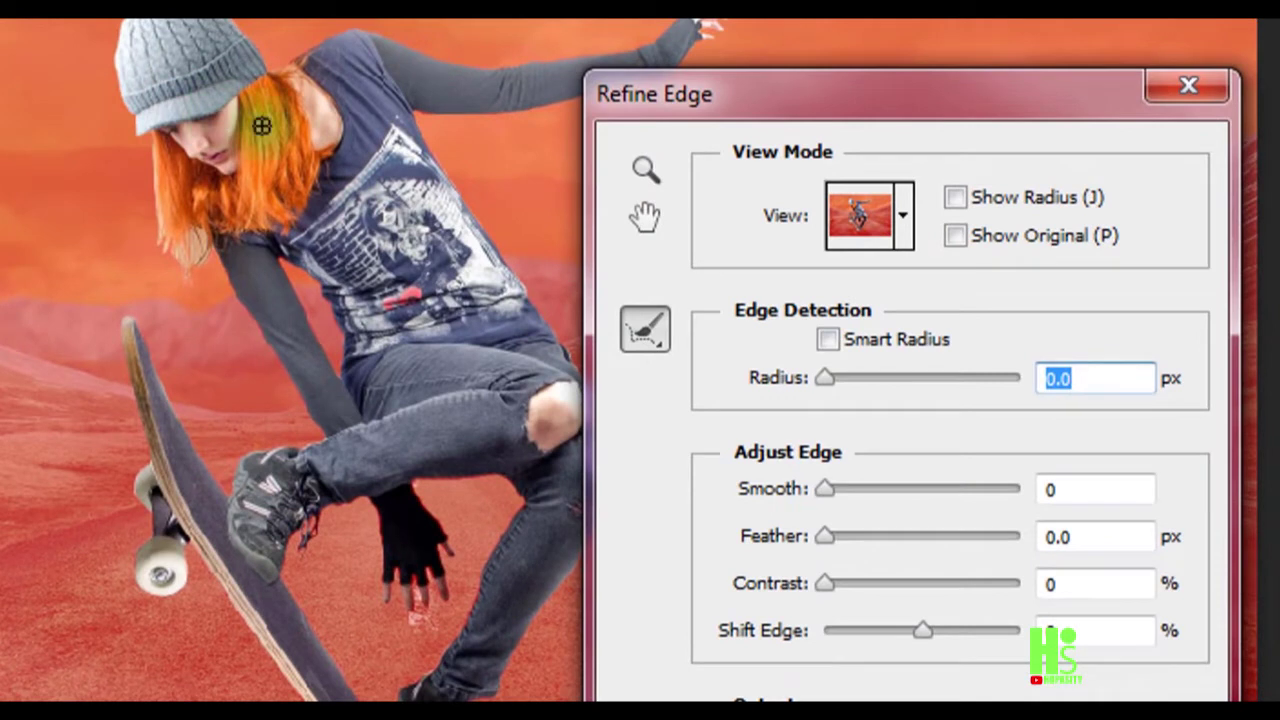
drag(620, 92, 596, 16)
click(805, 194)
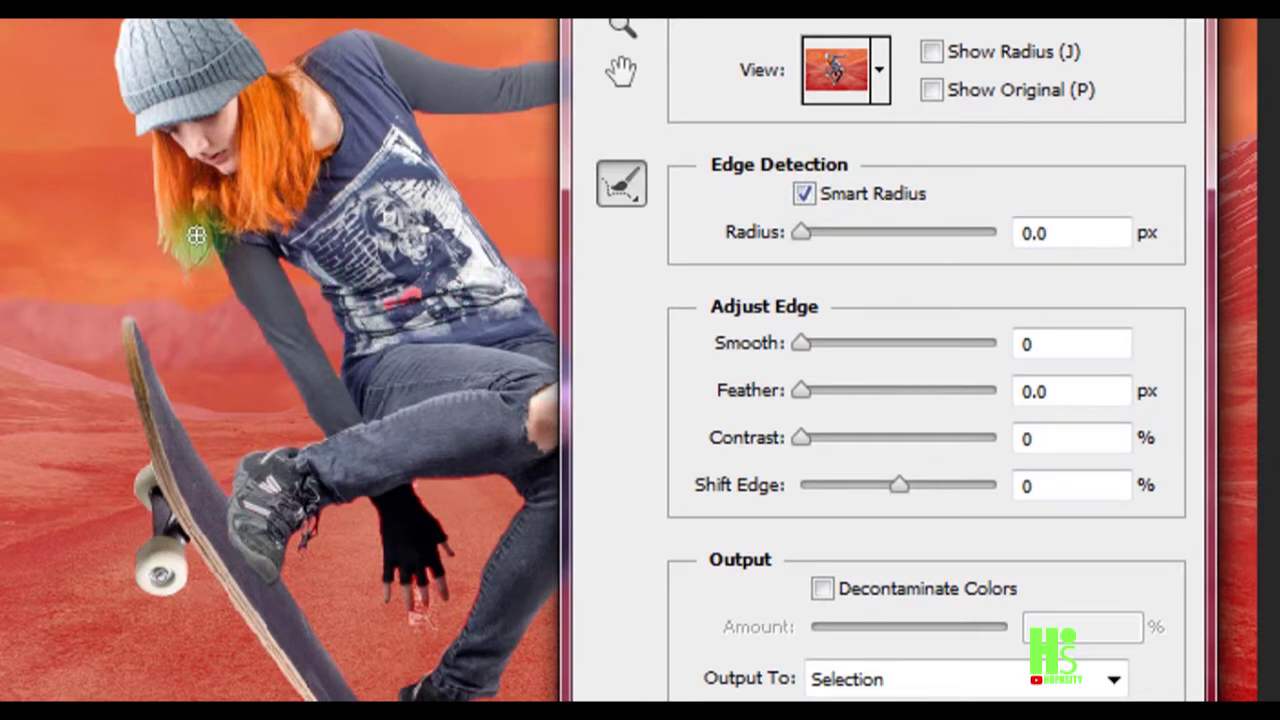
- Brush over the hair edges with the Refine Radius tool and apply the refinement, output as a selection
drag(196, 236, 149, 166)
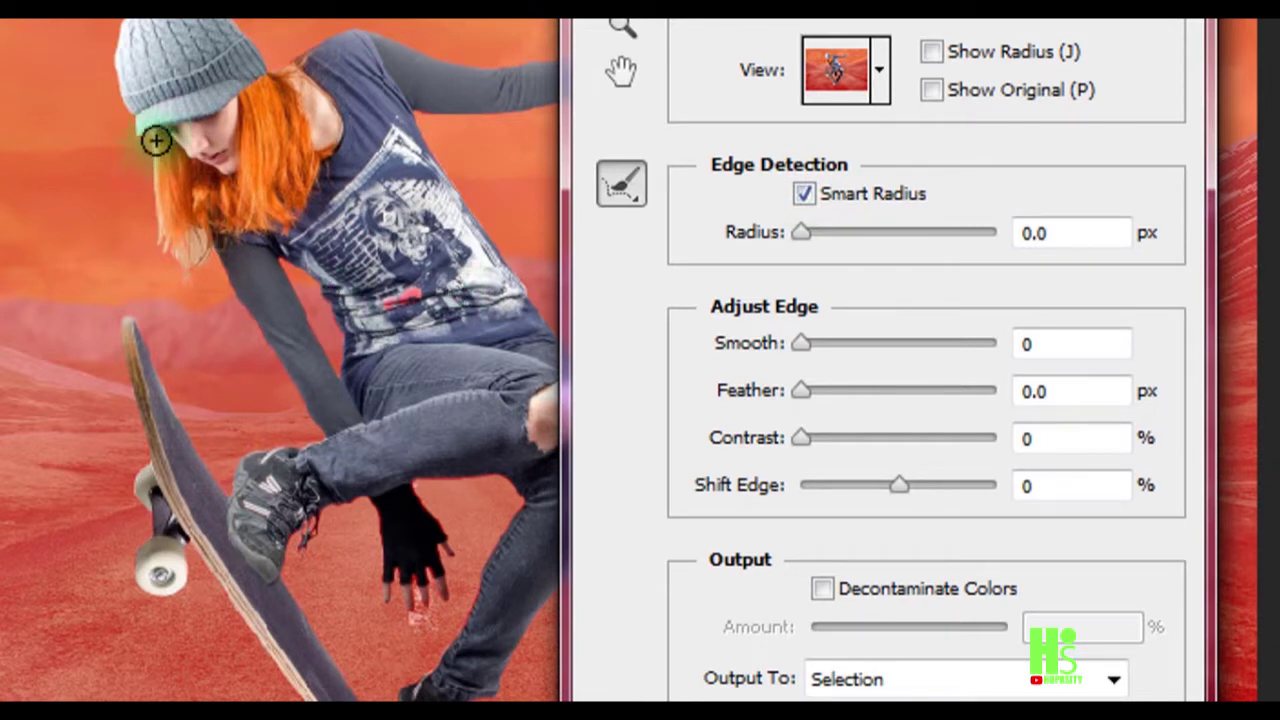
mouse_move(163, 166)
mouse_down()
mouse_move(167, 235)
mouse_move(198, 249)
mouse_up()
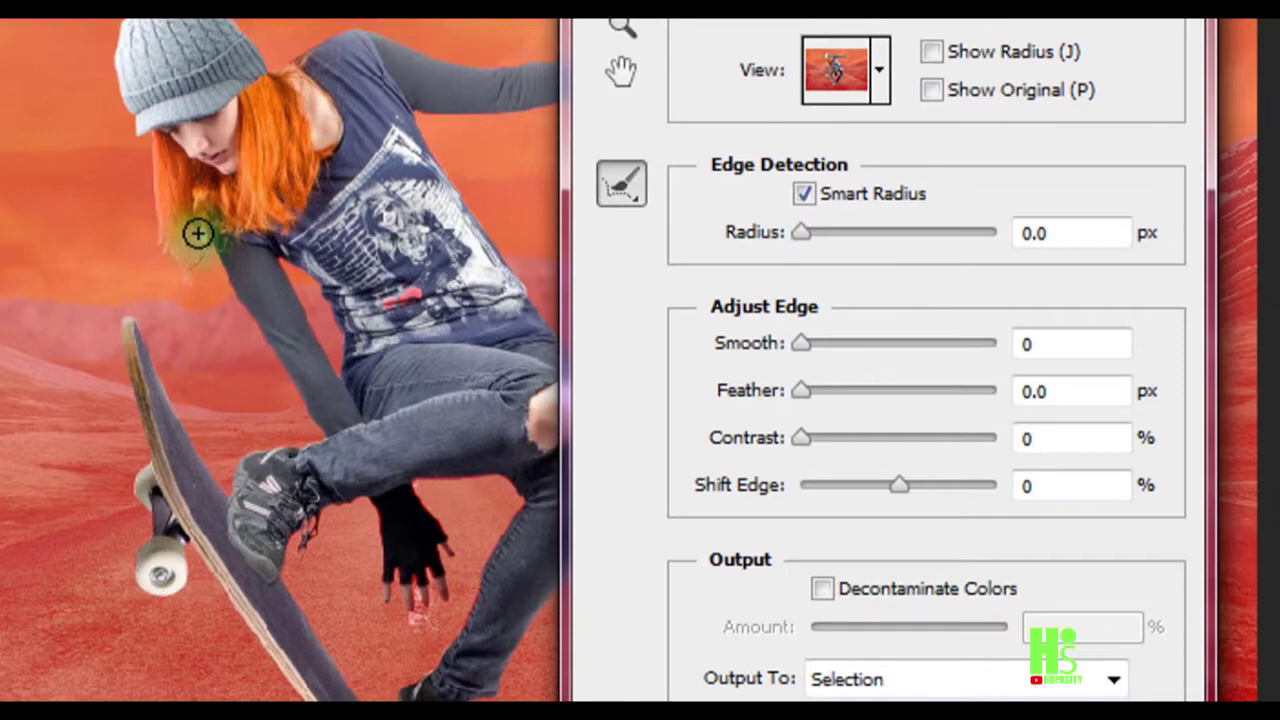
drag(203, 259, 191, 266)
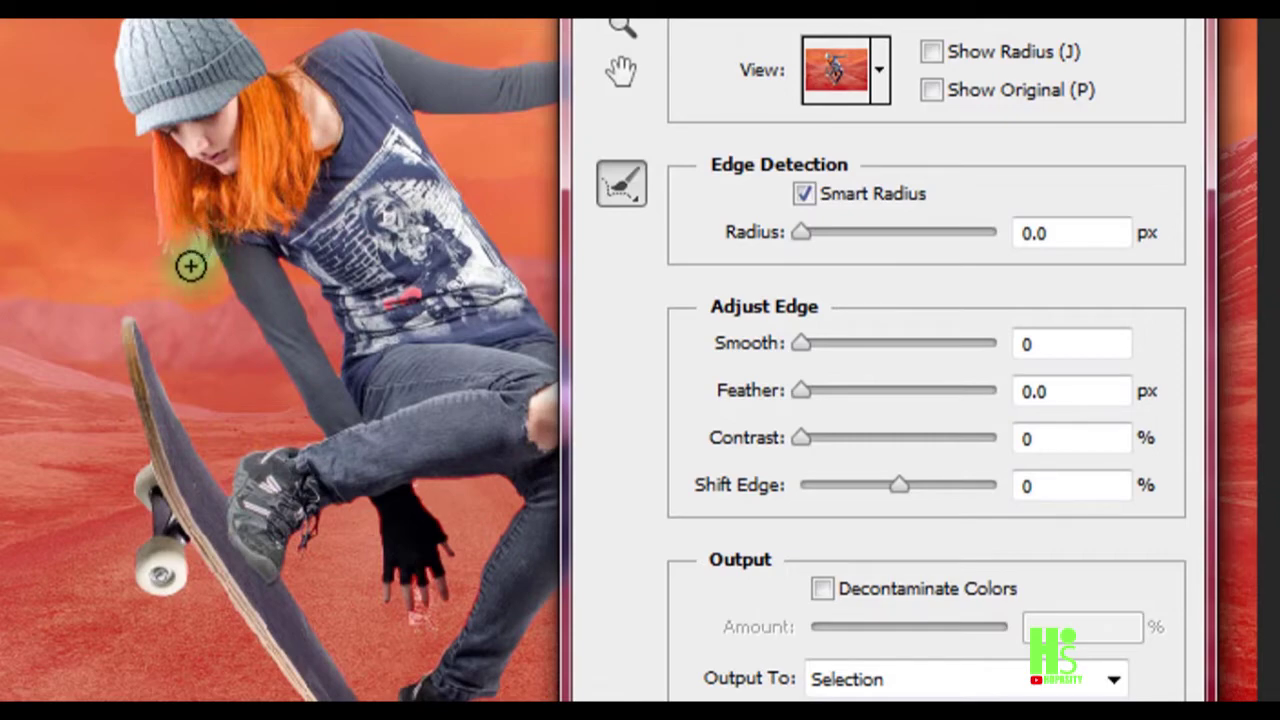
mouse_move(265, 148)
mouse_down()
mouse_move(323, 109)
mouse_move(337, 229)
mouse_up()
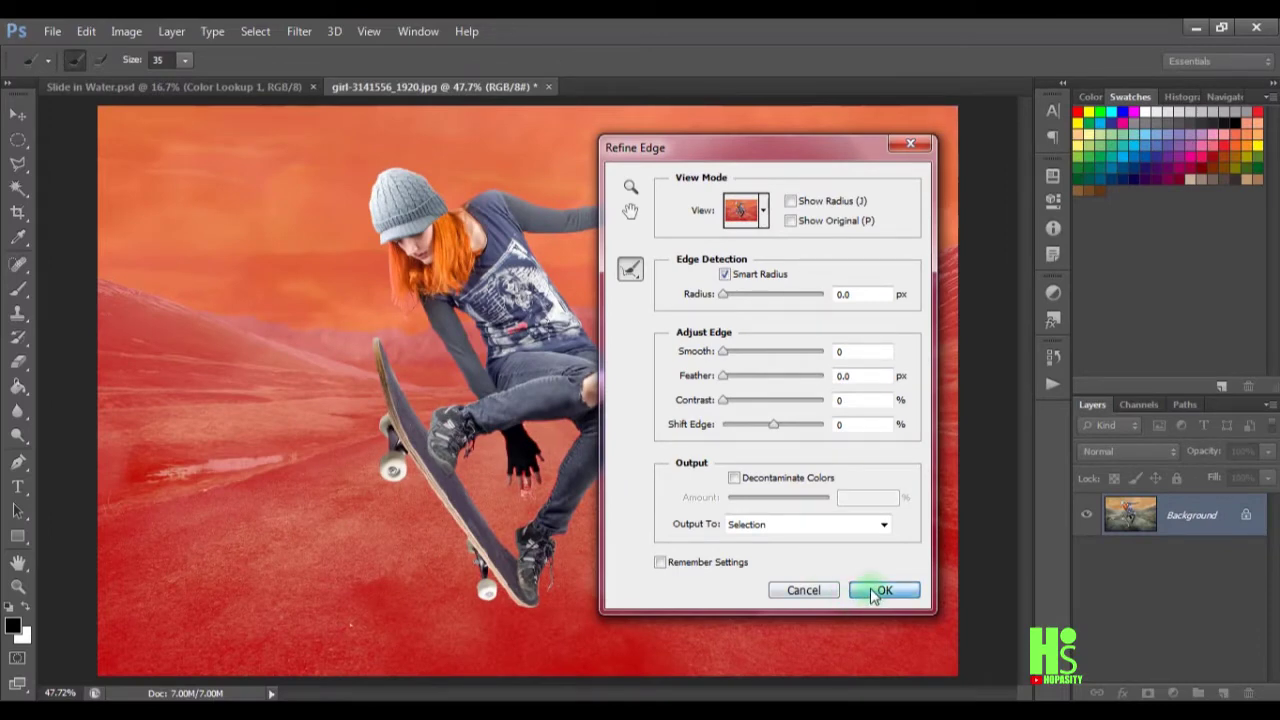
click(873, 592)
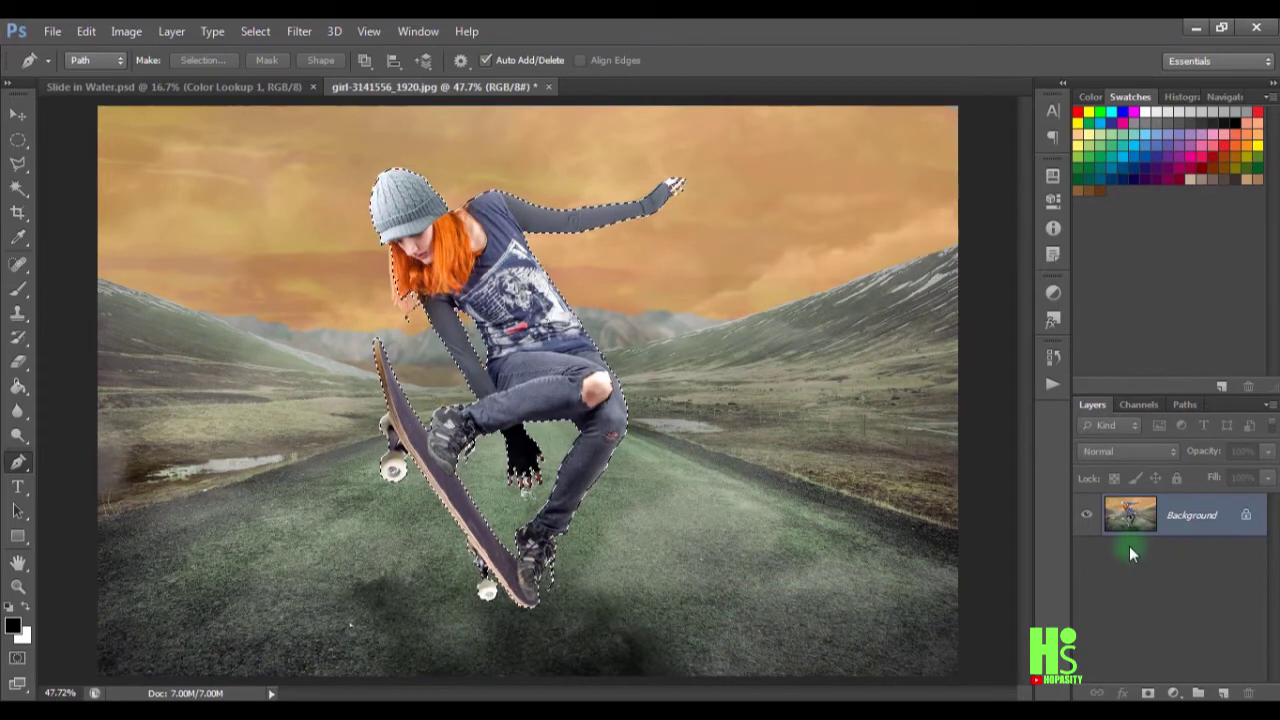
- Convert the locked Background into a regular editable layer
alt+double_click(1121, 521)
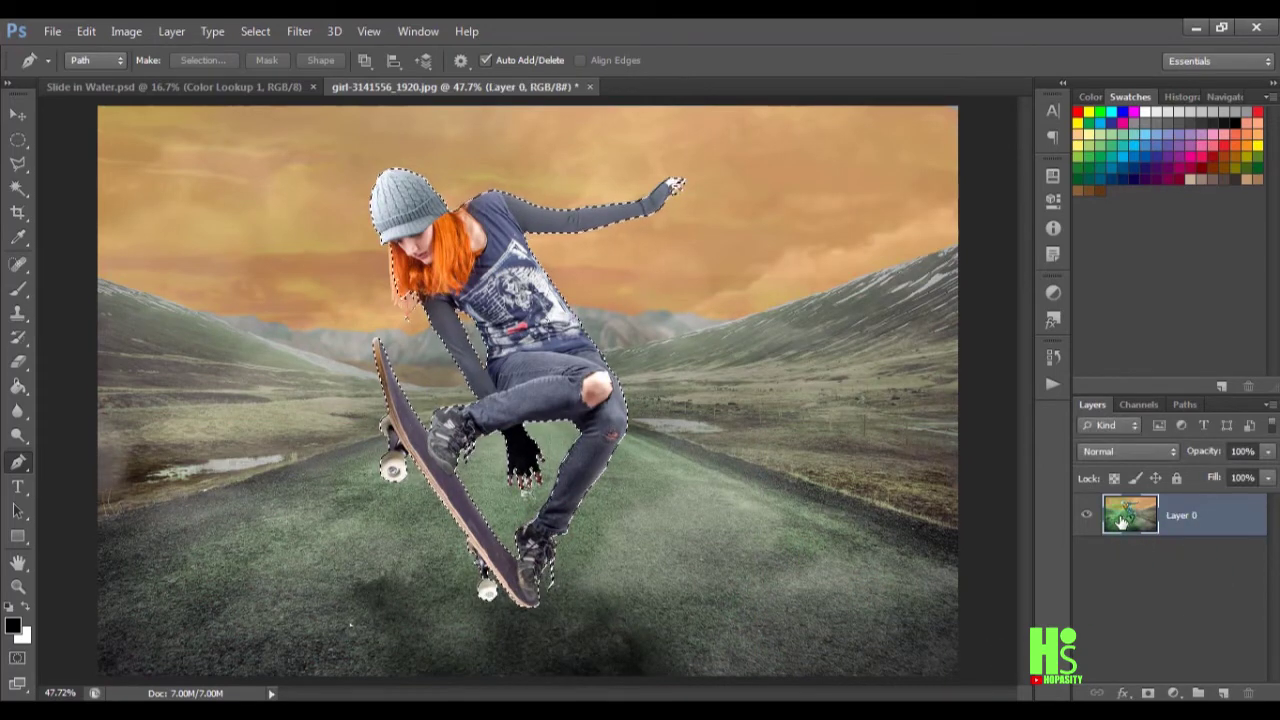
- Copy the selected girl onto her own layer, hide the original photo layer, and shift the cutout slightly
key(ctrl+j)
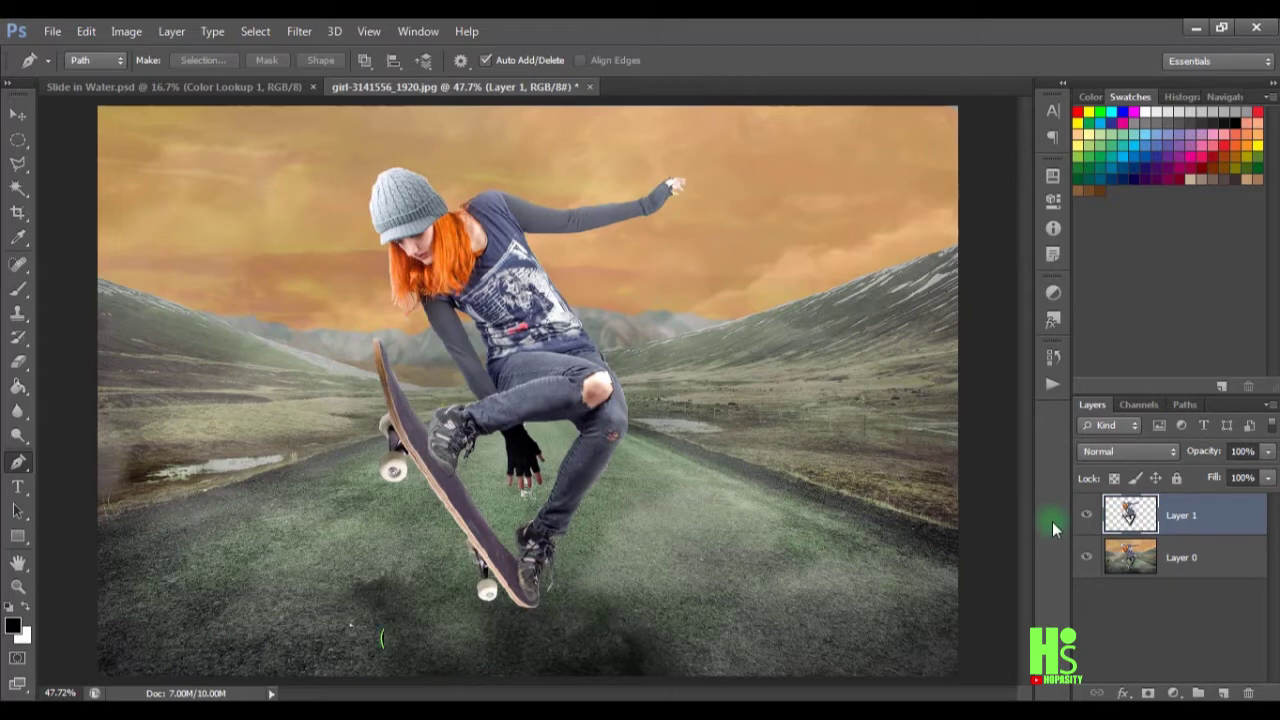
click(1086, 557)
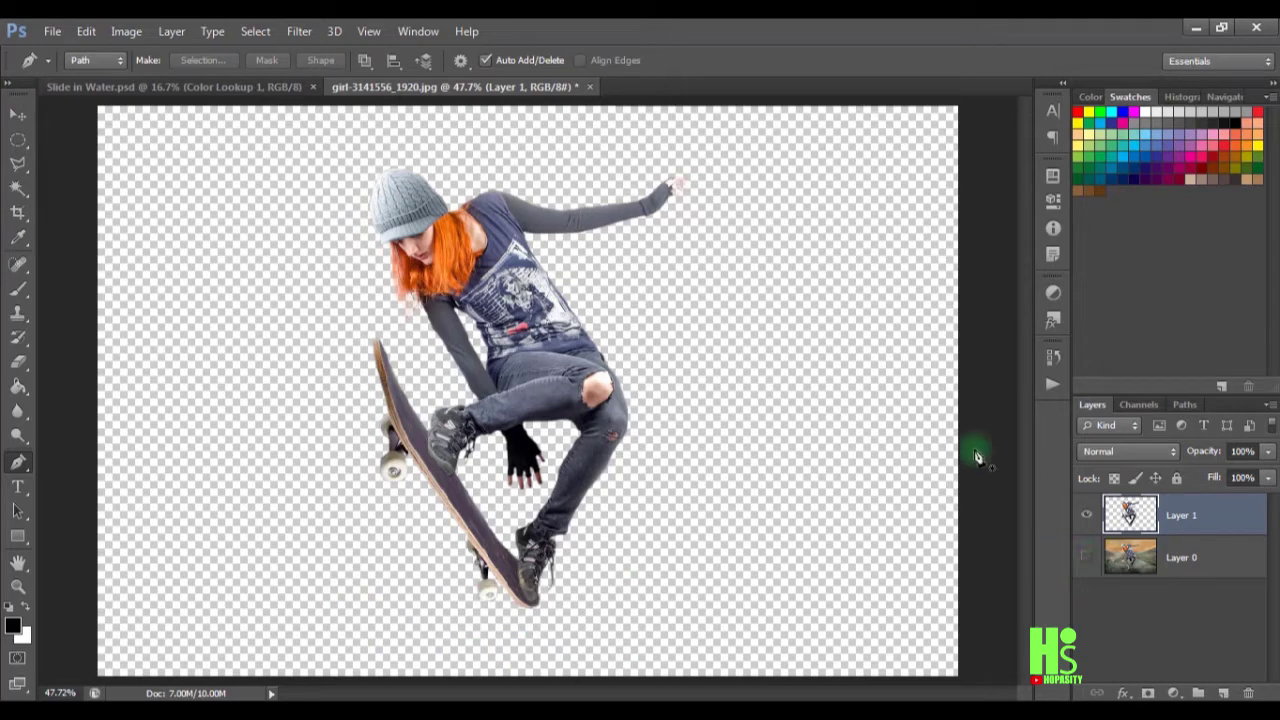
click(18, 114)
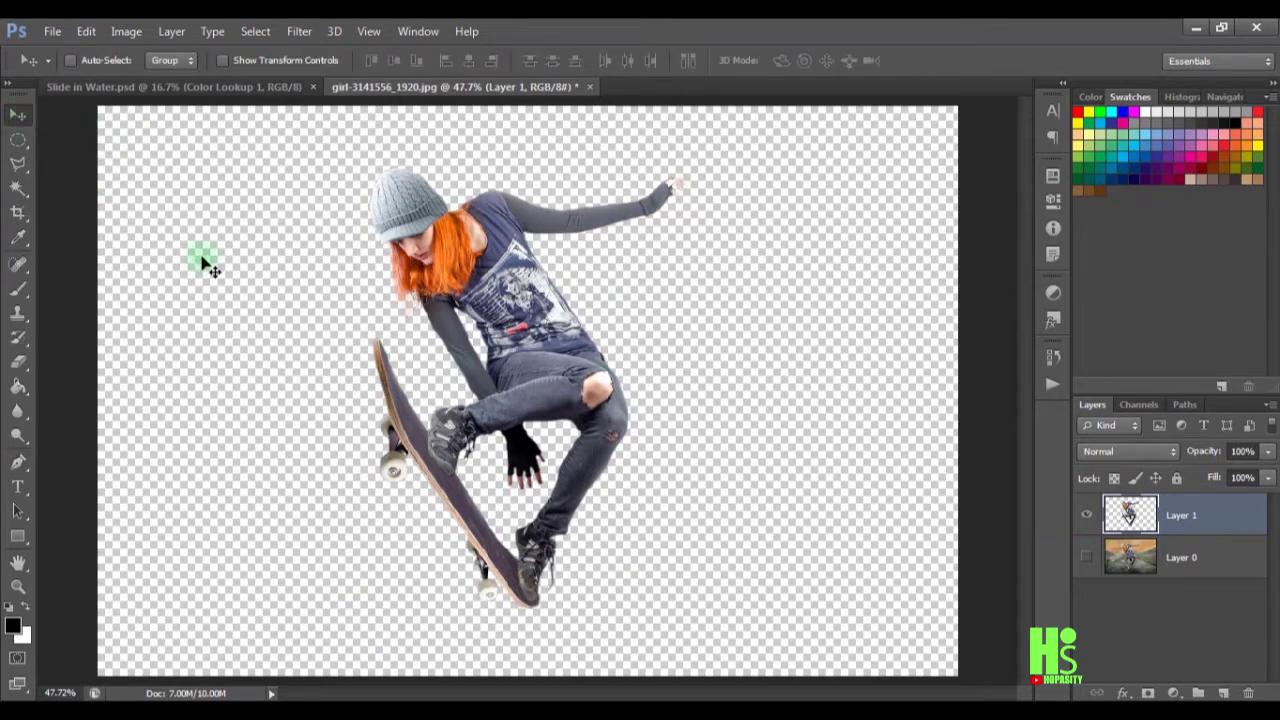
mouse_move(539, 347)
mouse_down()
mouse_move(528, 383)
mouse_move(515, 343)
mouse_move(526, 350)
mouse_up()
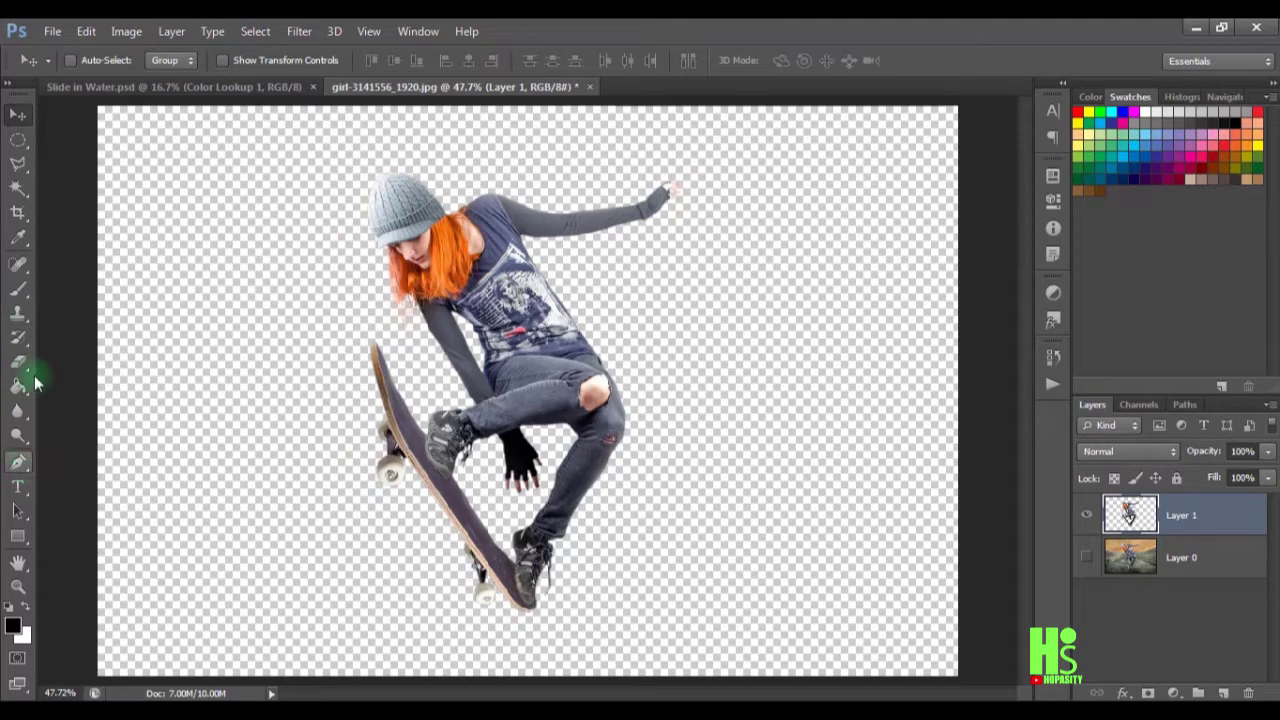
- Crop the canvas closely around the skateboarding girl on all four sides and nudge the cutout slightly to the right
click(18, 212)
drag(97, 392, 227, 413)
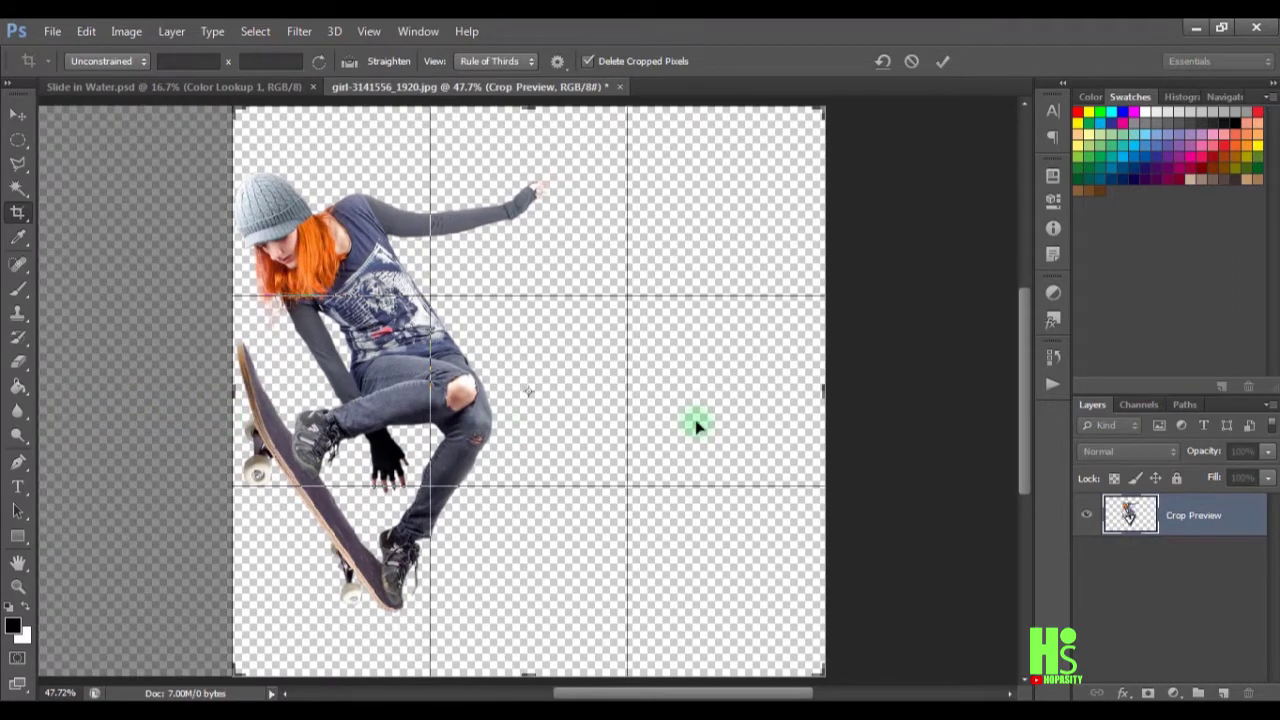
drag(822, 388, 691, 364)
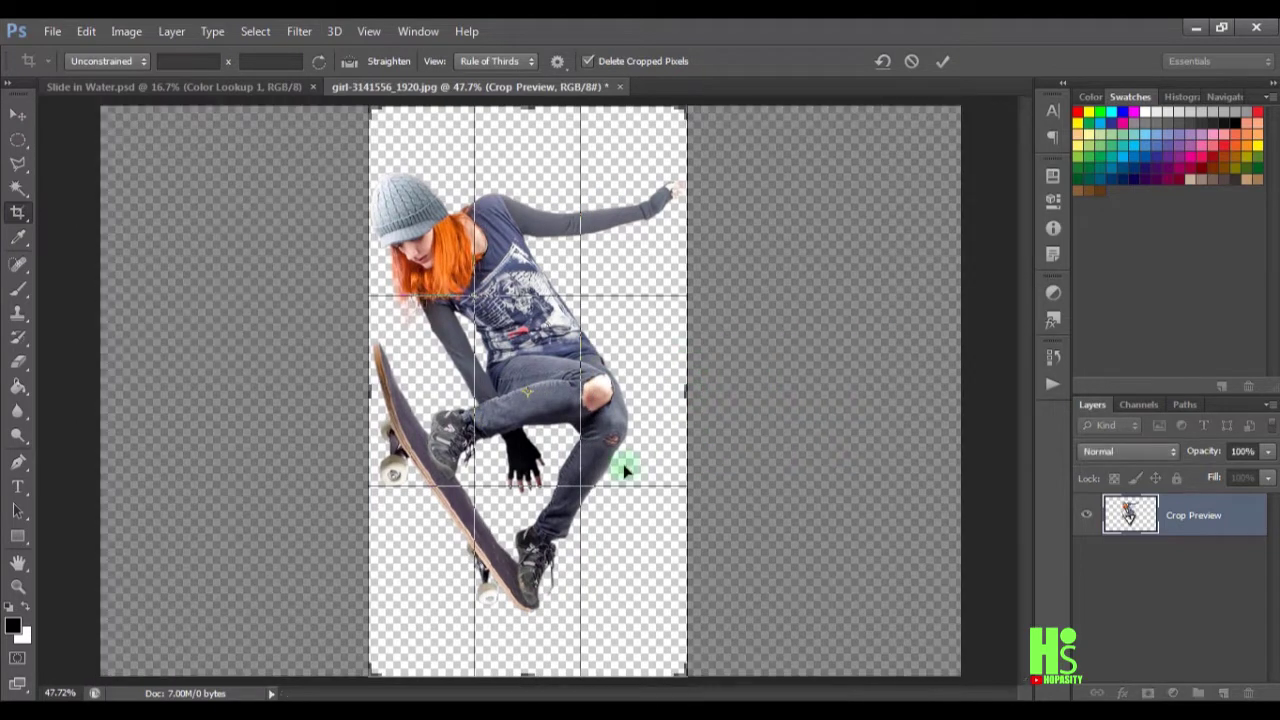
drag(530, 668, 531, 606)
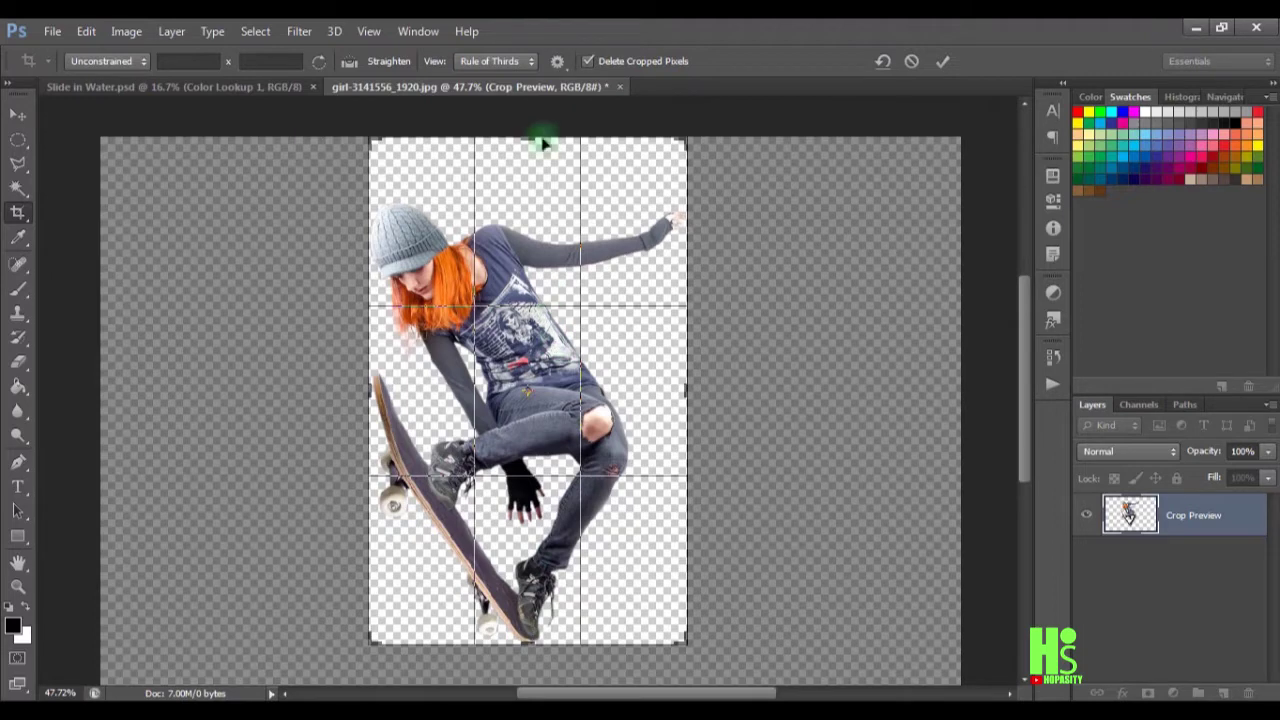
drag(533, 137, 547, 171)
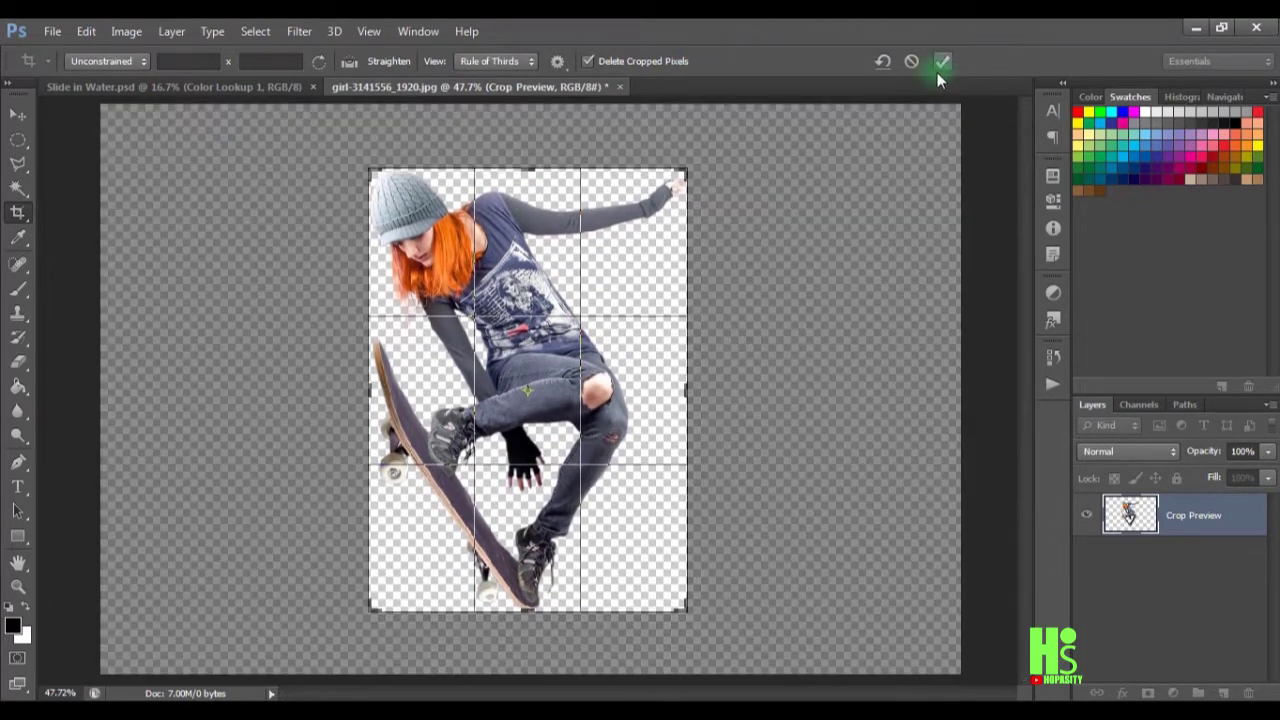
click(941, 70)
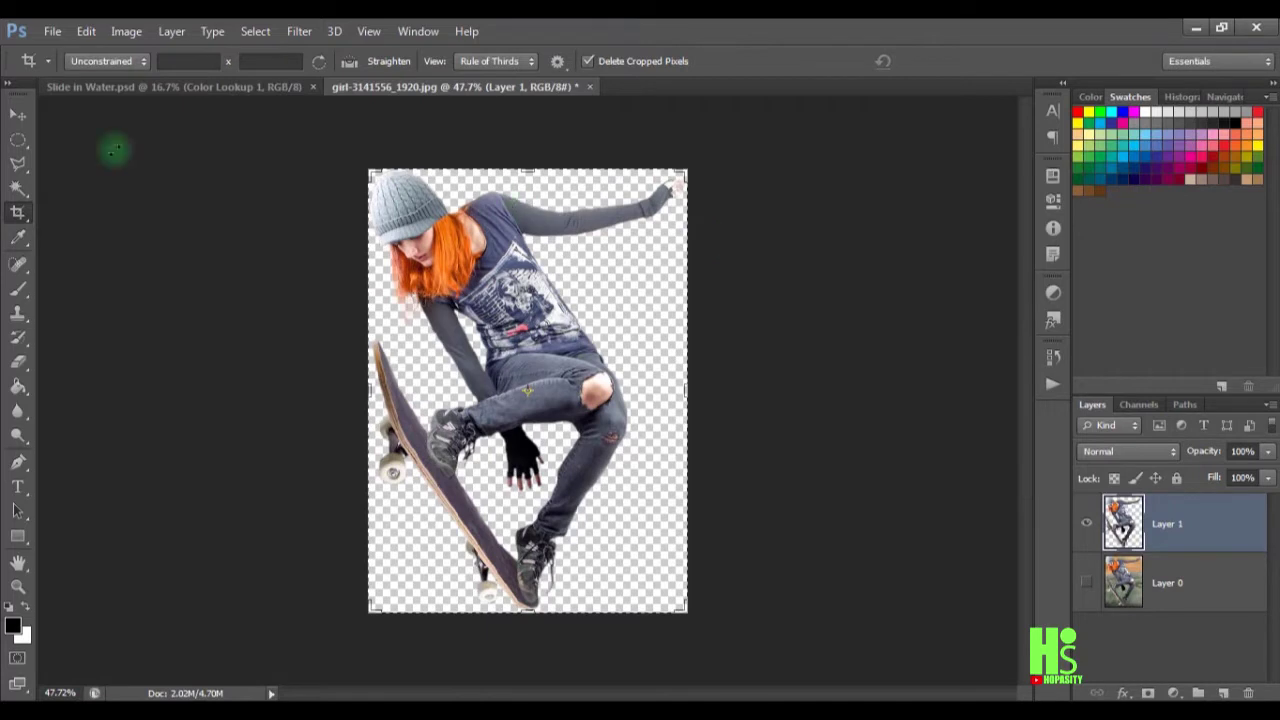
click(14, 119)
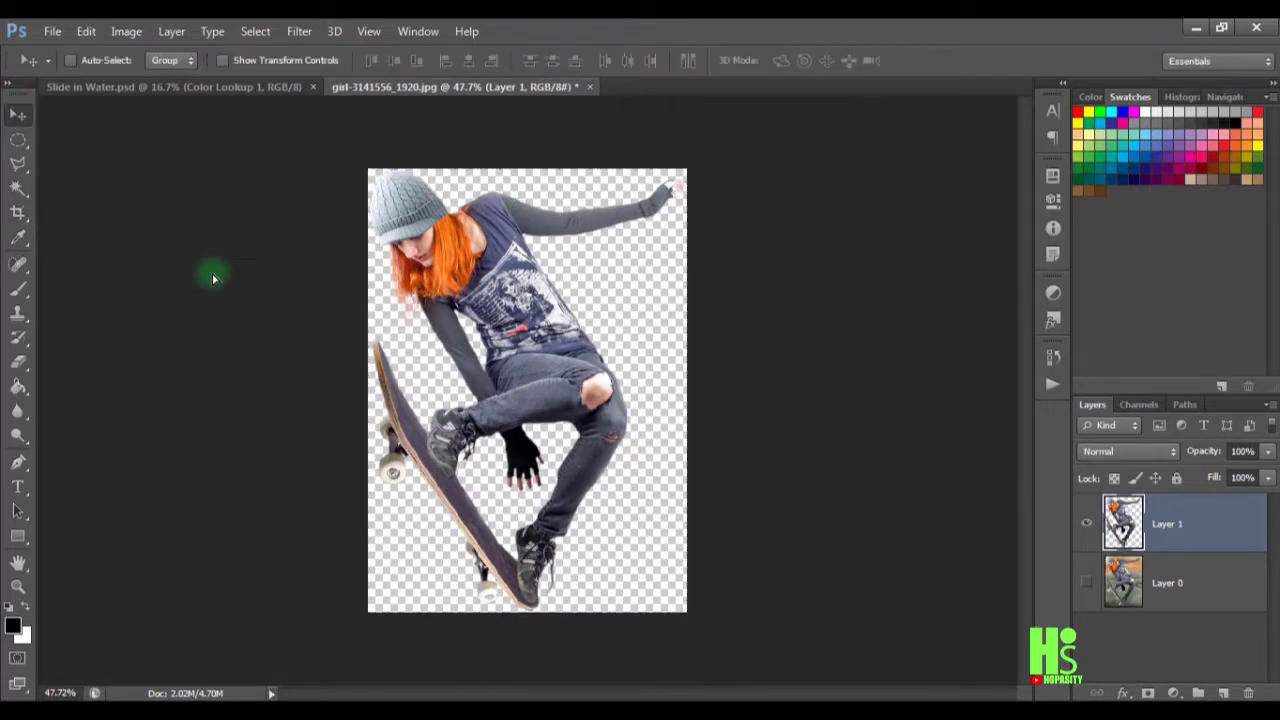
mouse_move(513, 343)
mouse_down()
mouse_move(517, 329)
mouse_move(521, 343)
mouse_up()
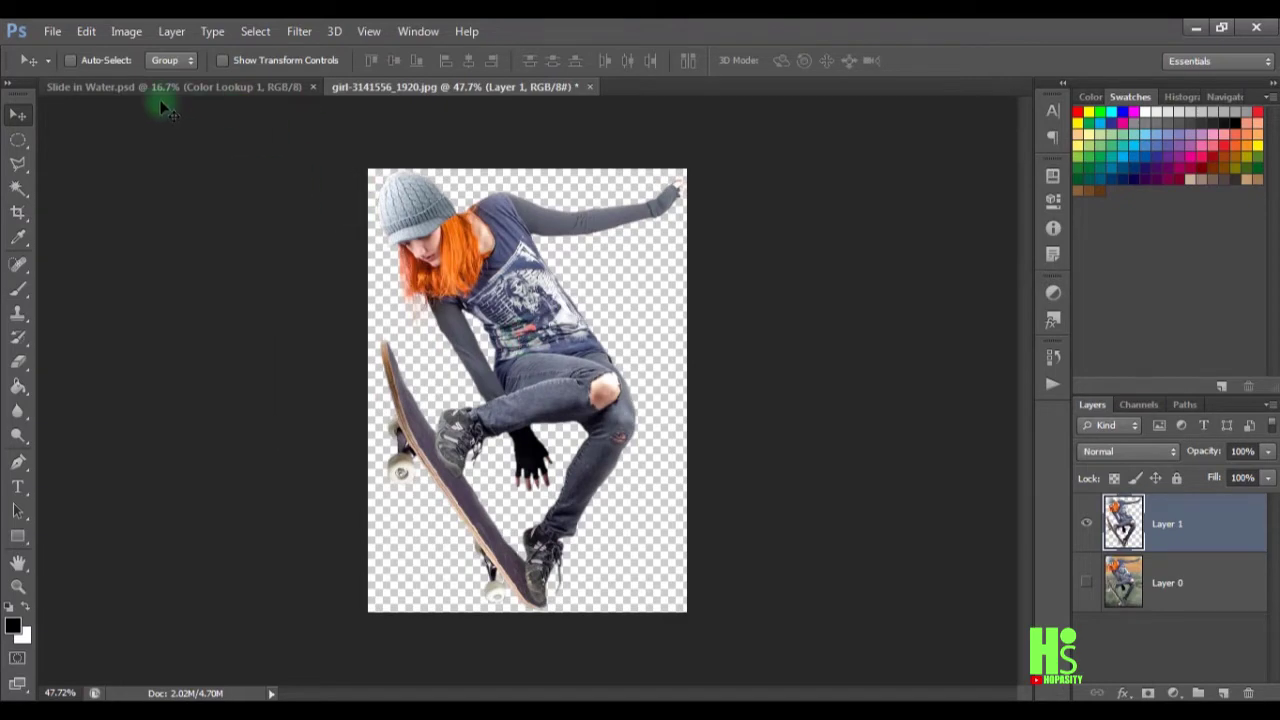
- Create a new 5333 × 3296 pixel document at 300 pixels/inch in 8-bit RGB Color, filled with the background color
click(52, 31)
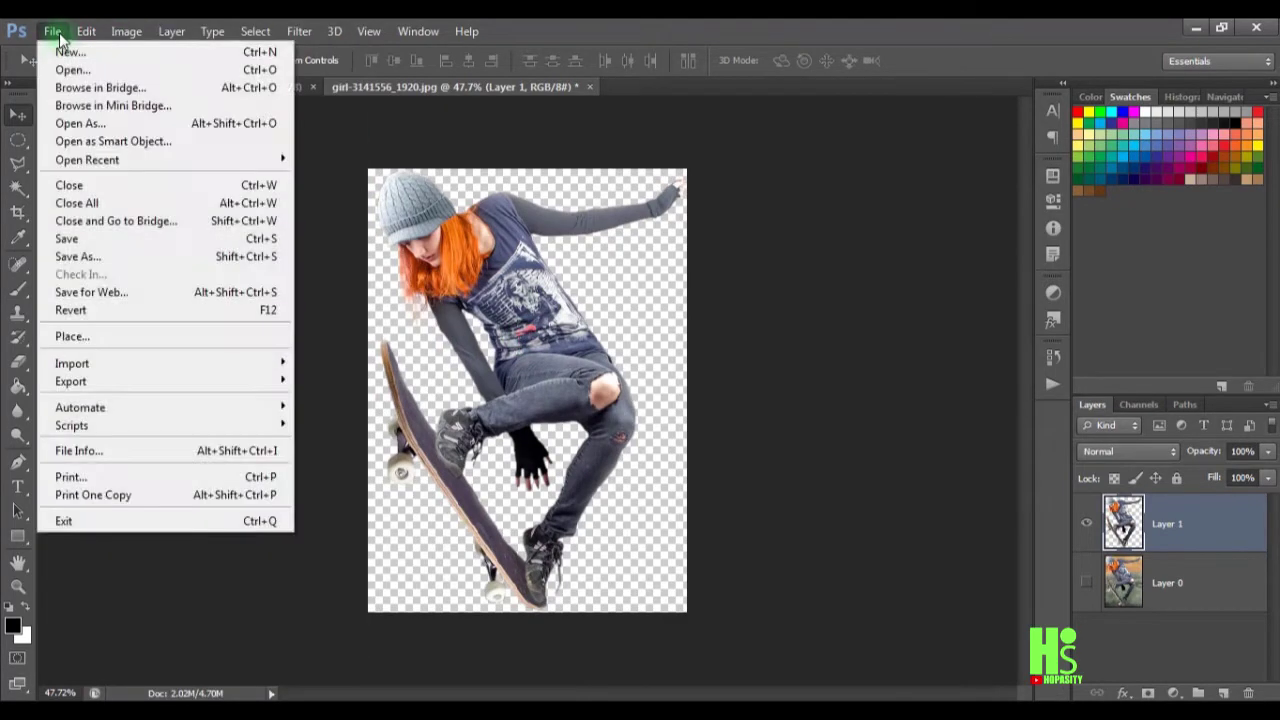
click(52, 31)
click(52, 31)
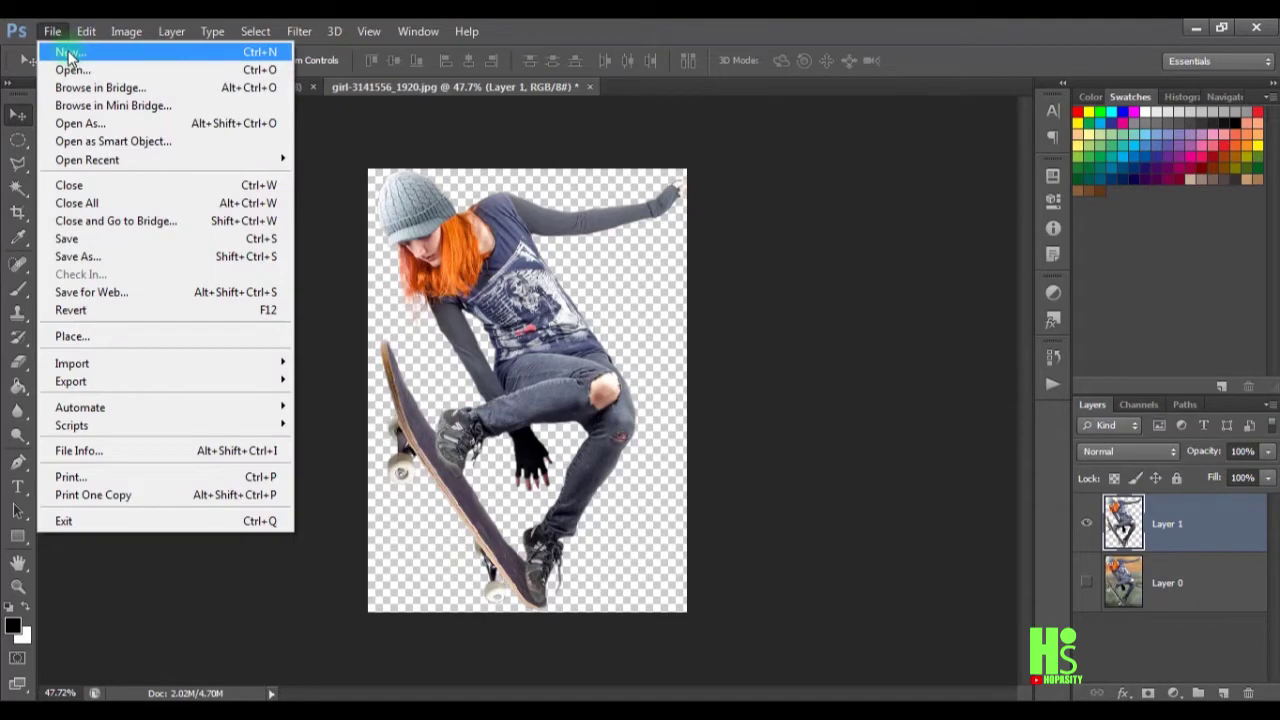
click(60, 48)
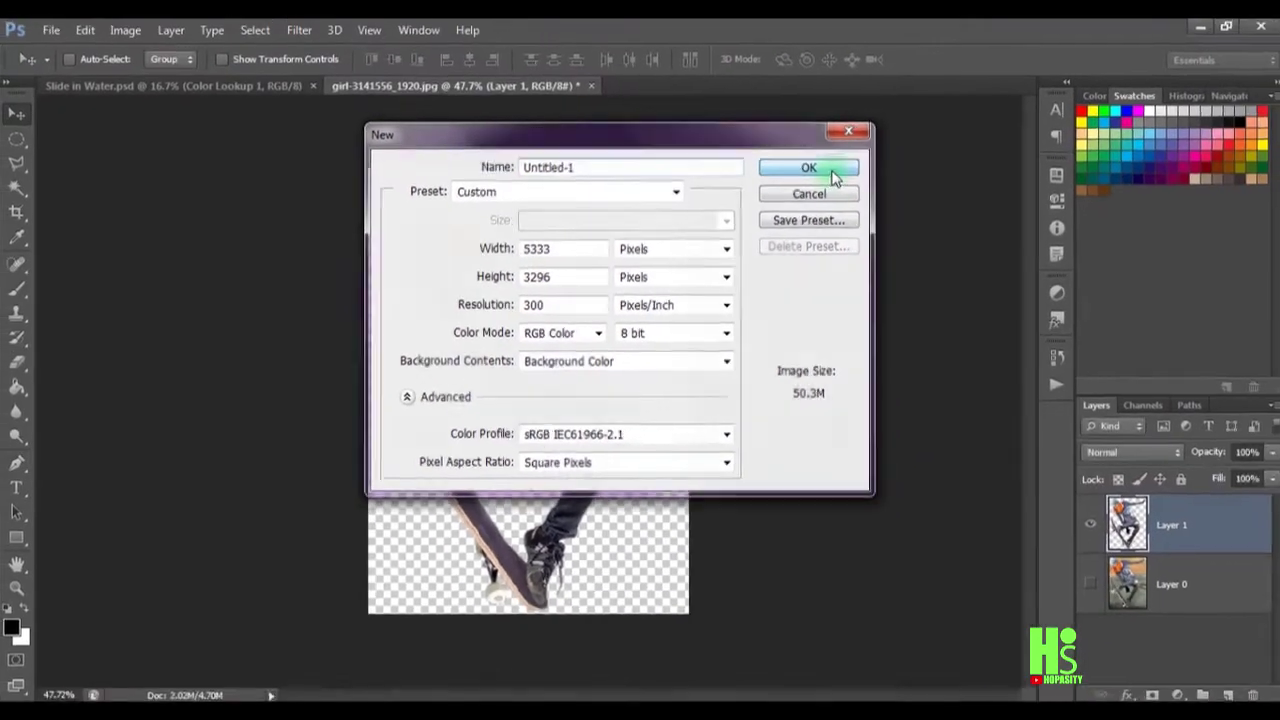
- Place the image ipad-718411_1920(2).jpg from the zzz folder into the new document
click(1092, 98)
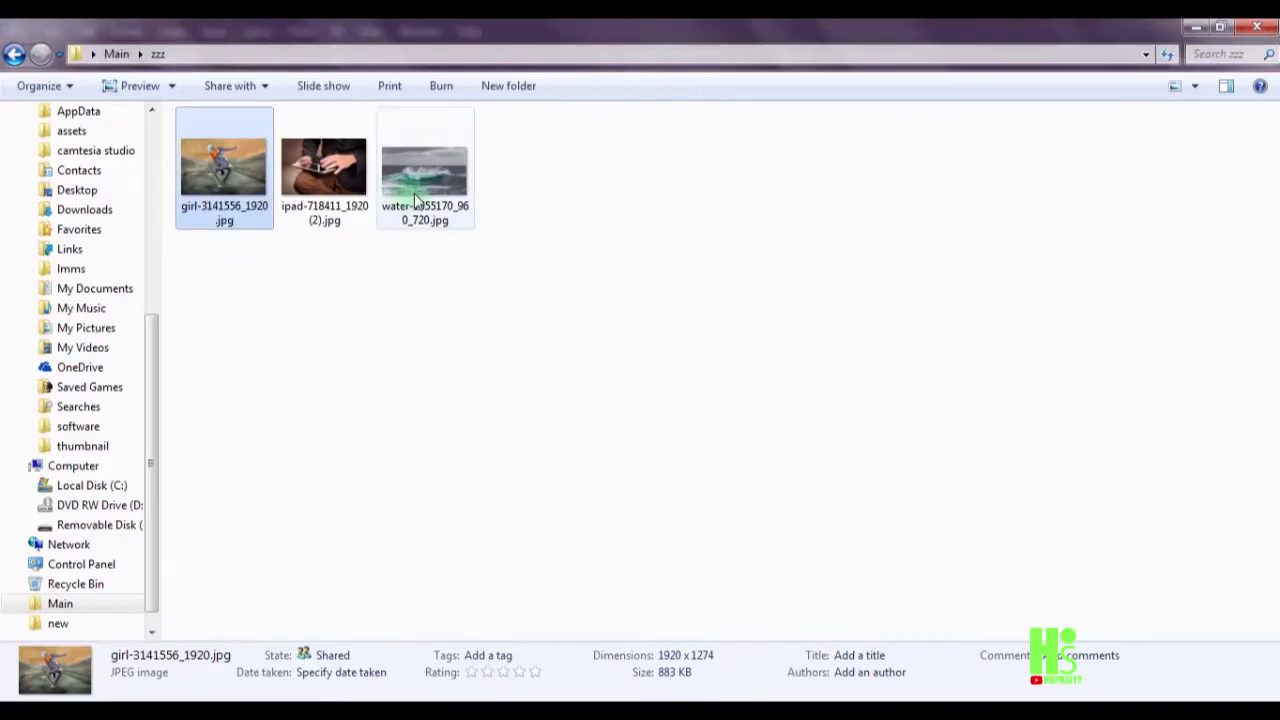
click(338, 176)
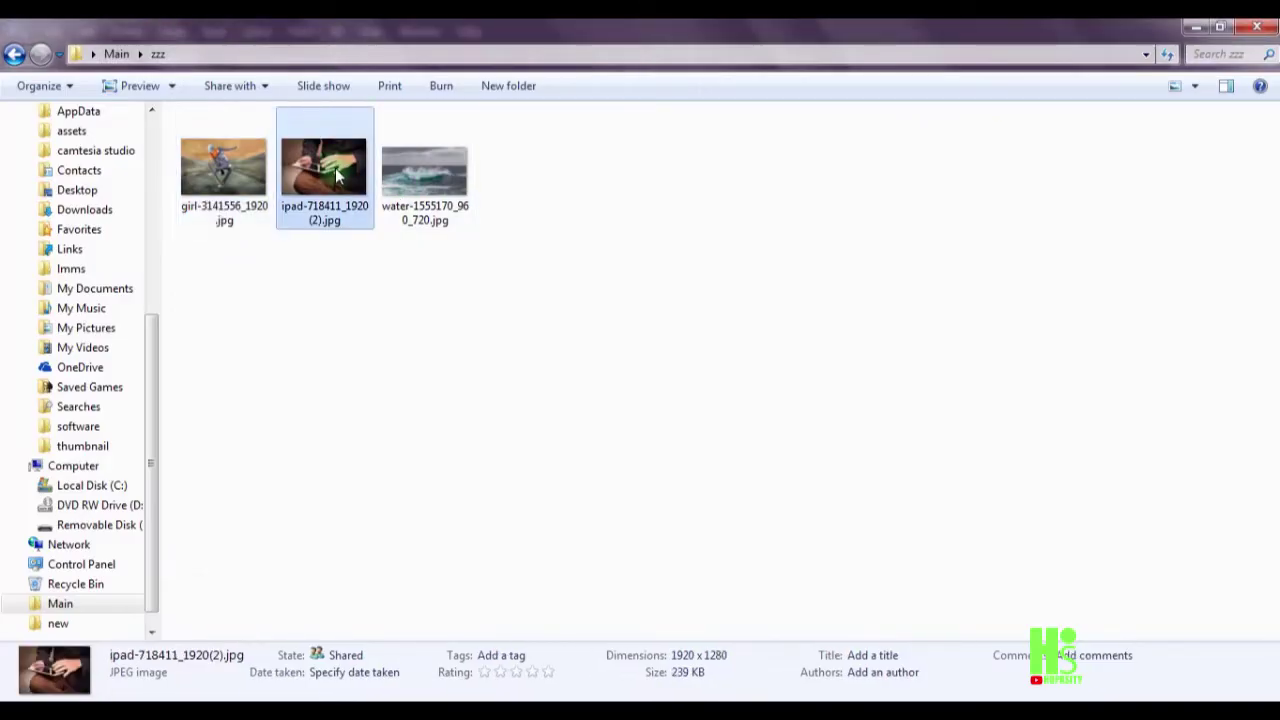
drag(334, 174, 508, 465)
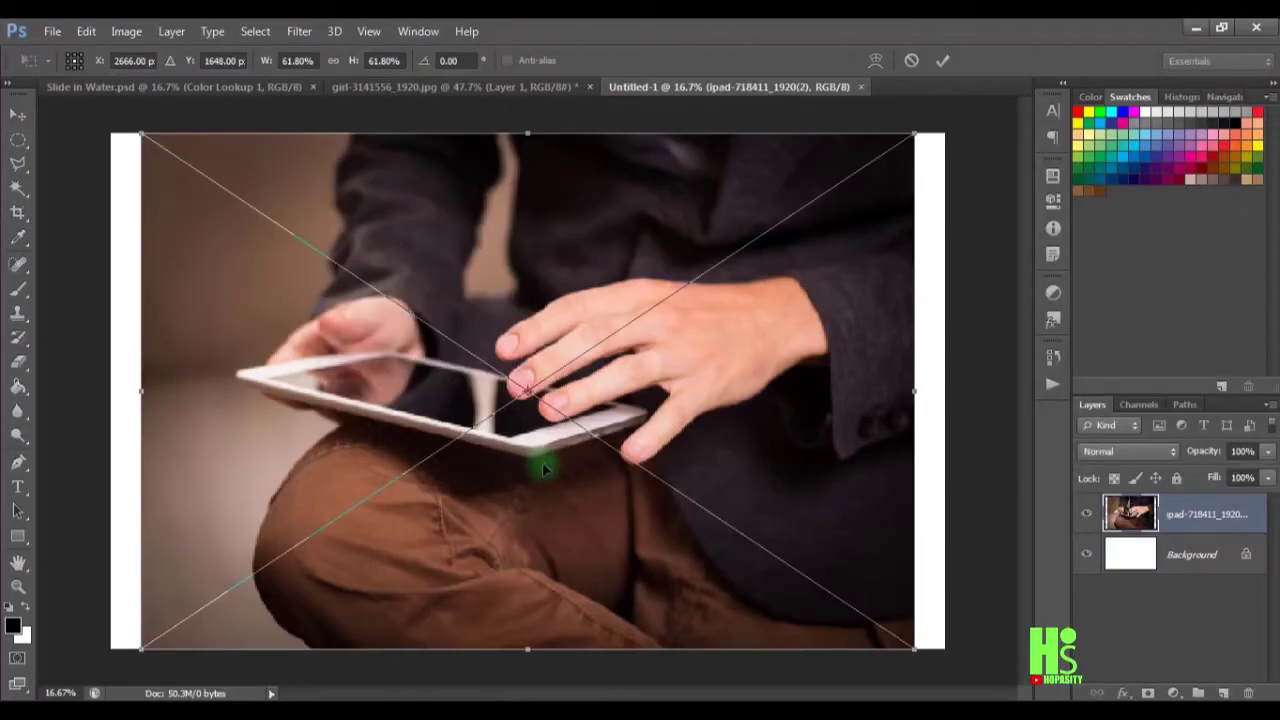
- Enlarge the placed tablet photo to about 75.7% so it covers the whole canvas, apply it, and adjust its position slightly
key(ctrl+minus)
key(ctrl+minus)
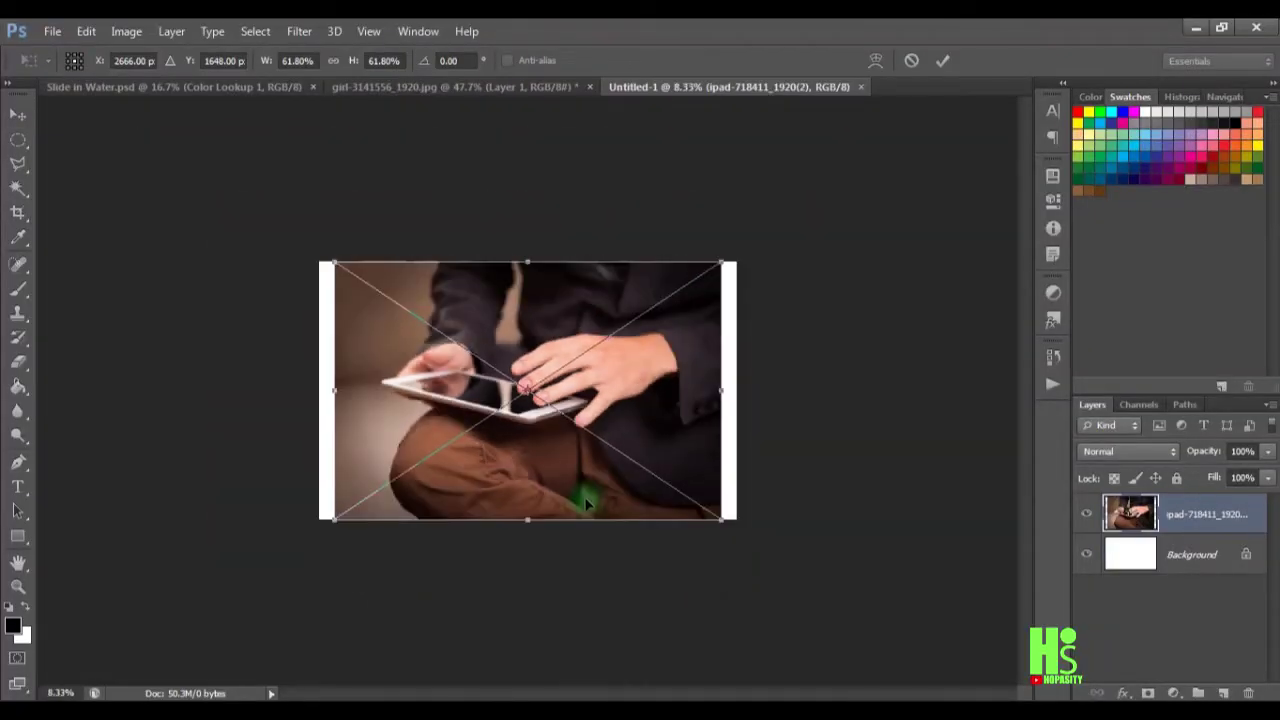
drag(722, 517, 765, 547)
drag(693, 500, 699, 506)
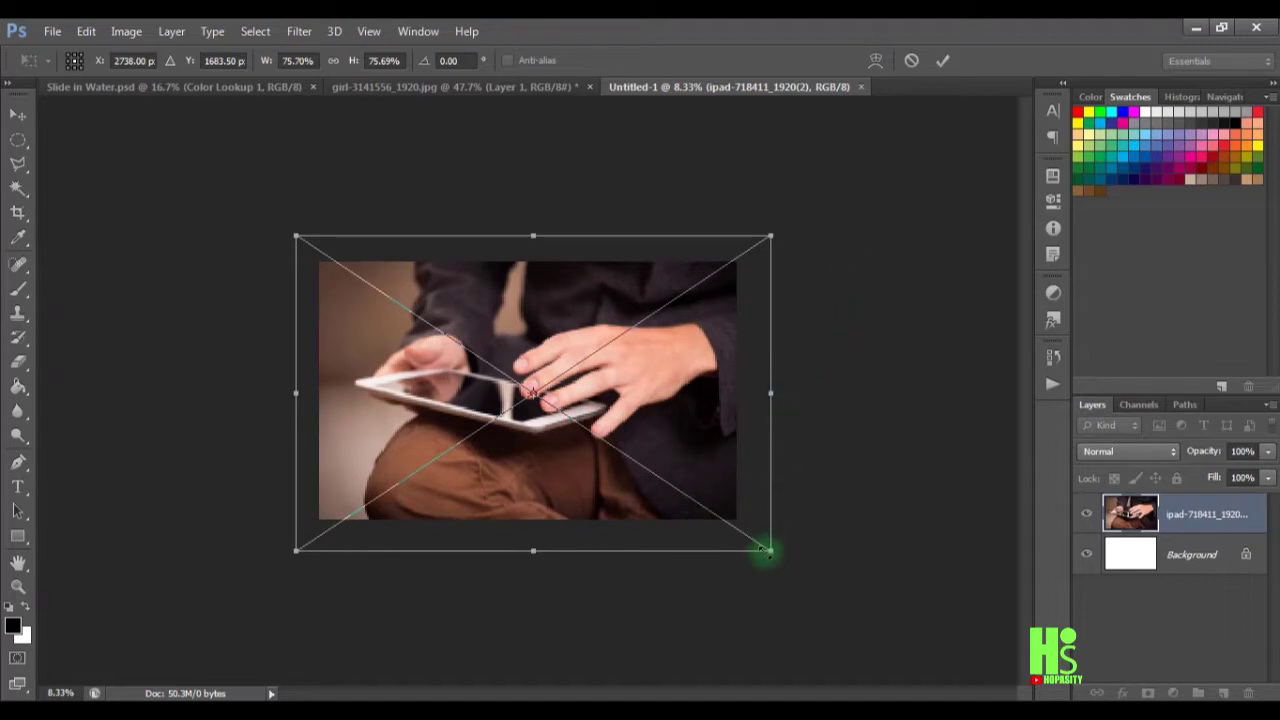
click(944, 60)
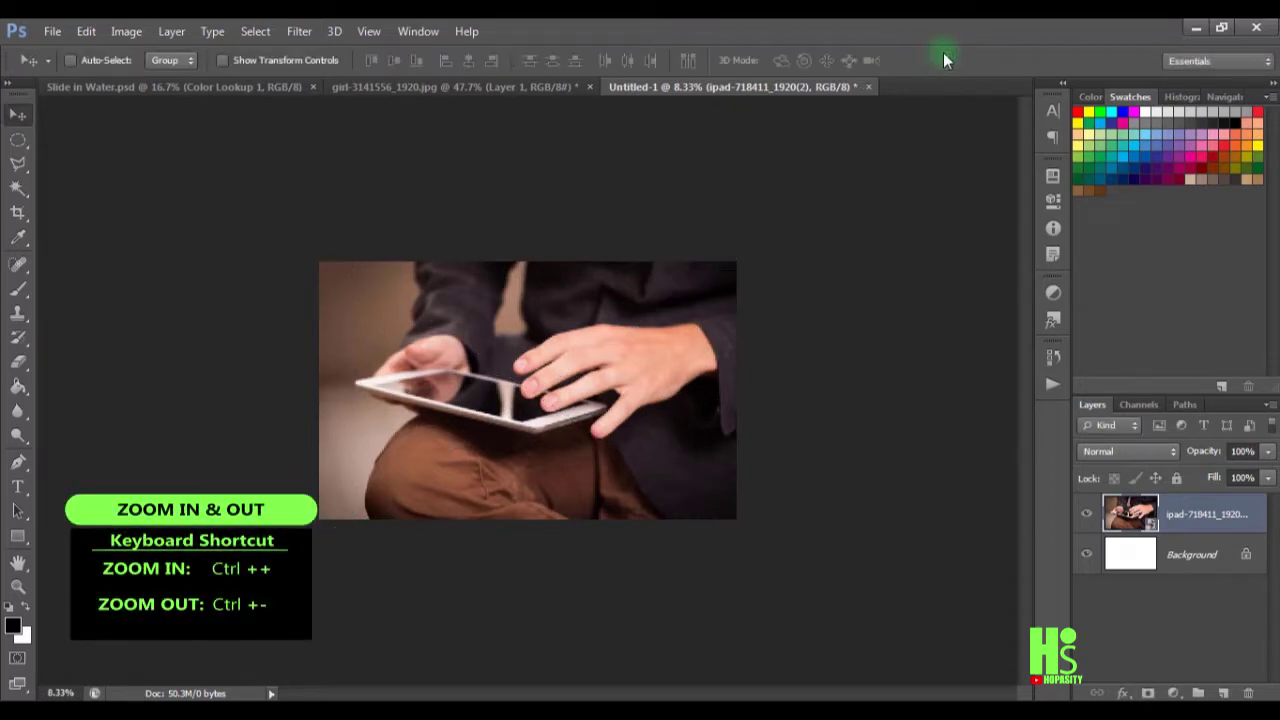
key(ctrl+0)
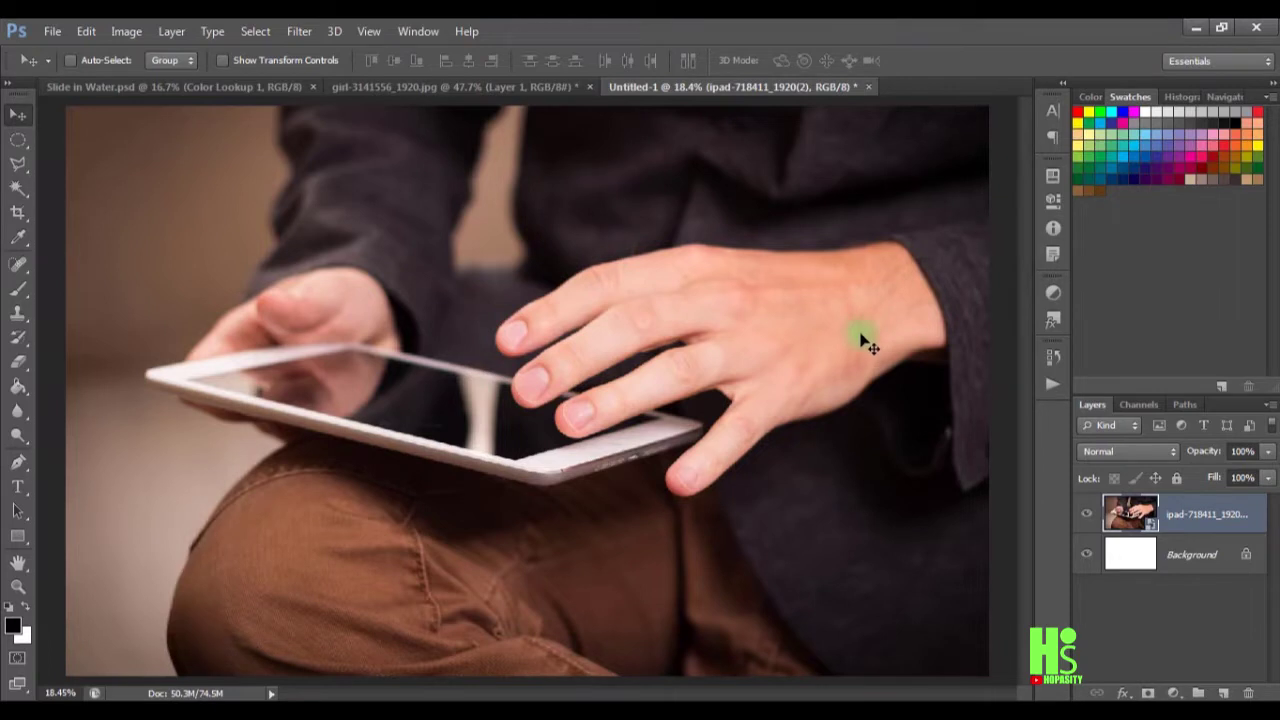
drag(845, 360, 837, 350)
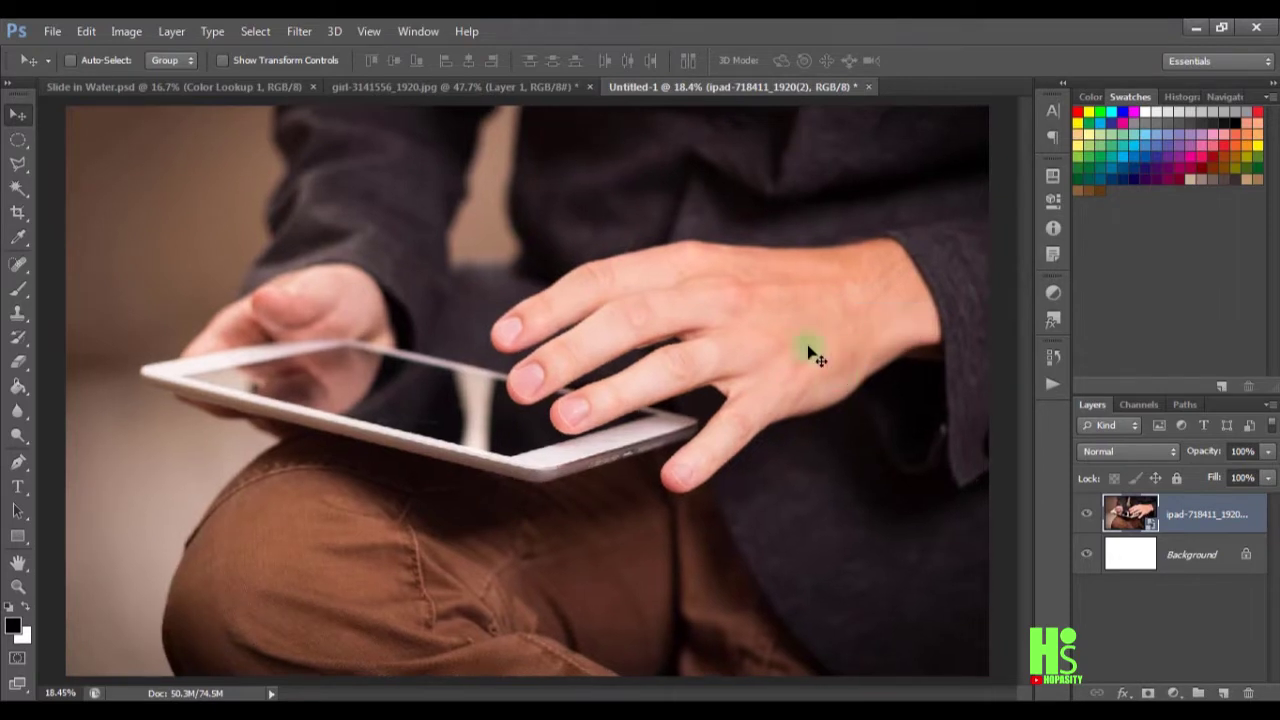
- Bring the girl cutout from girl-3141556_1920.jpg into the Untitled-1 document and position her above the tablet screen
click(446, 88)
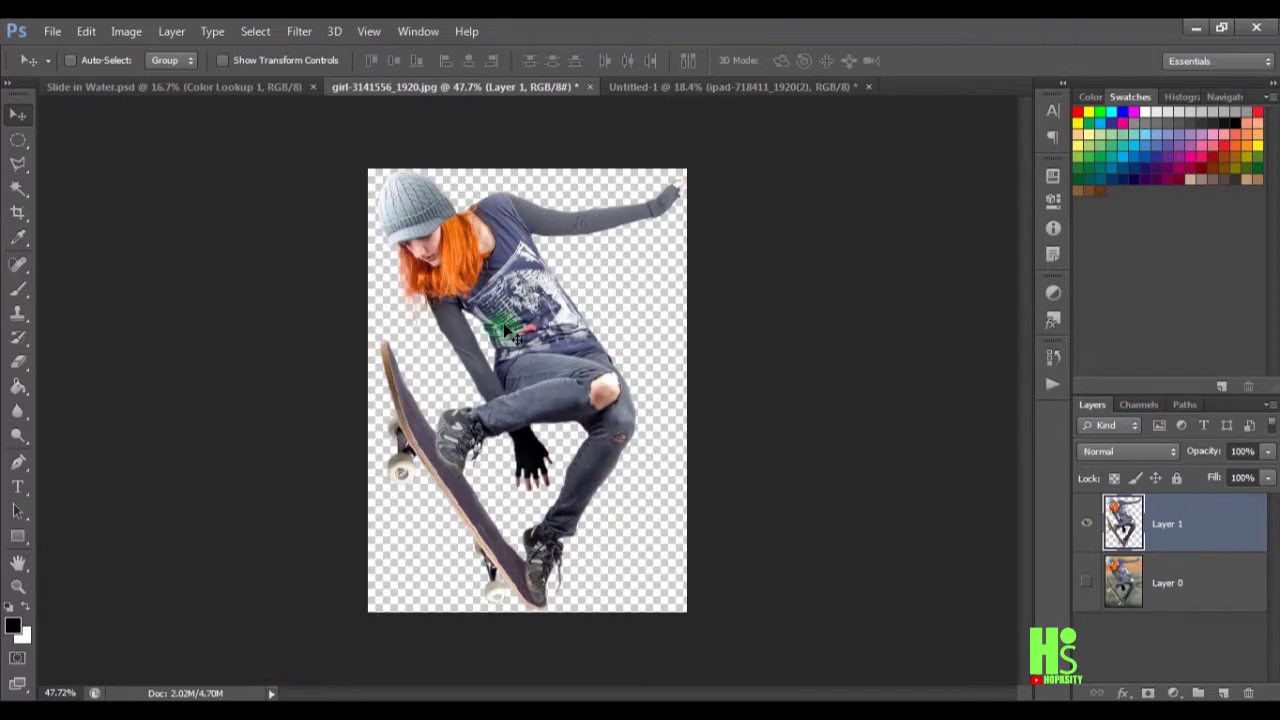
drag(510, 336, 564, 234)
drag(508, 397, 456, 314)
key(ctrl+minus)
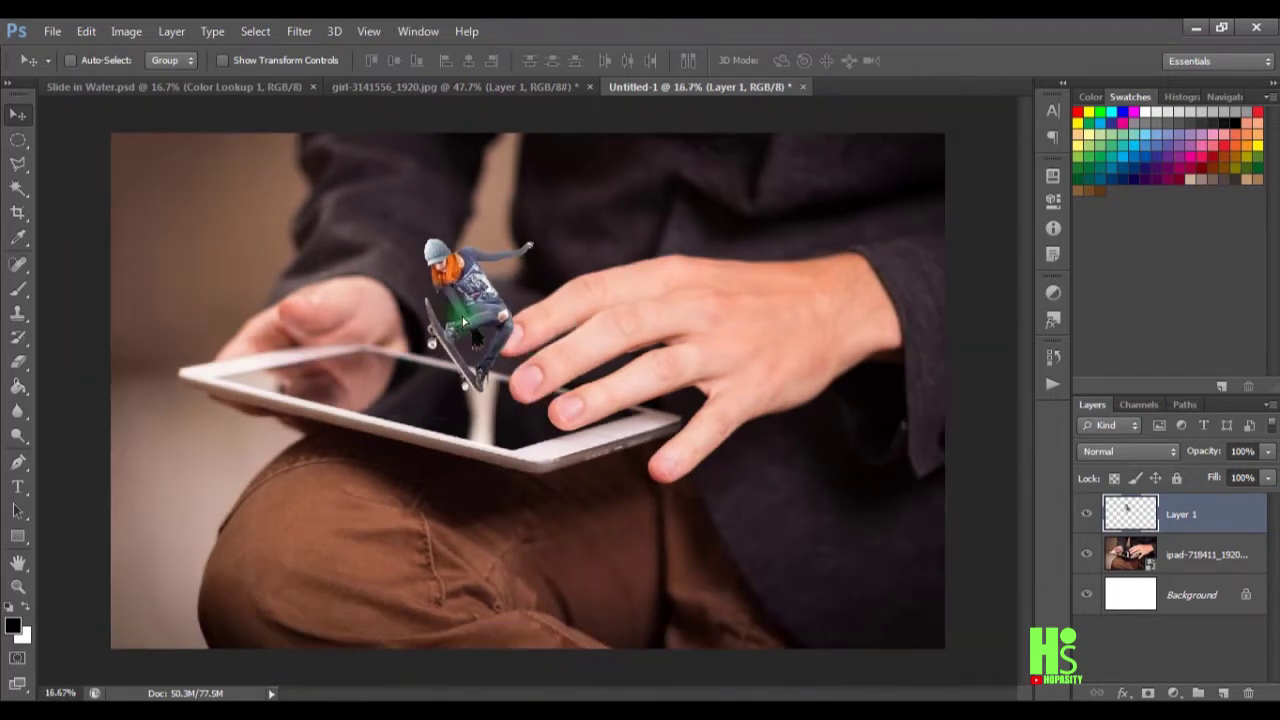
key(ctrl+minus)
drag(481, 323, 452, 324)
- Scale the girl up to about 141% with Free Transform and move her over the hand on the right
key(ctrl+t)
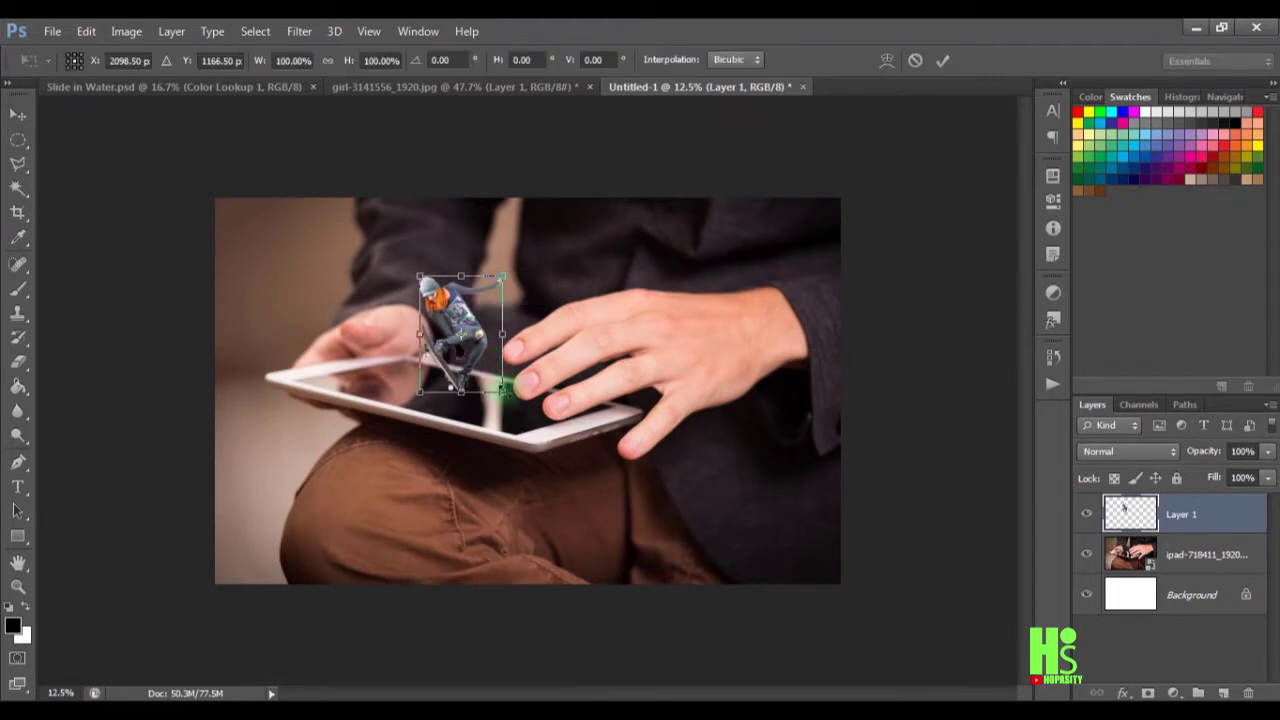
drag(501, 390, 741, 350)
drag(658, 350, 694, 340)
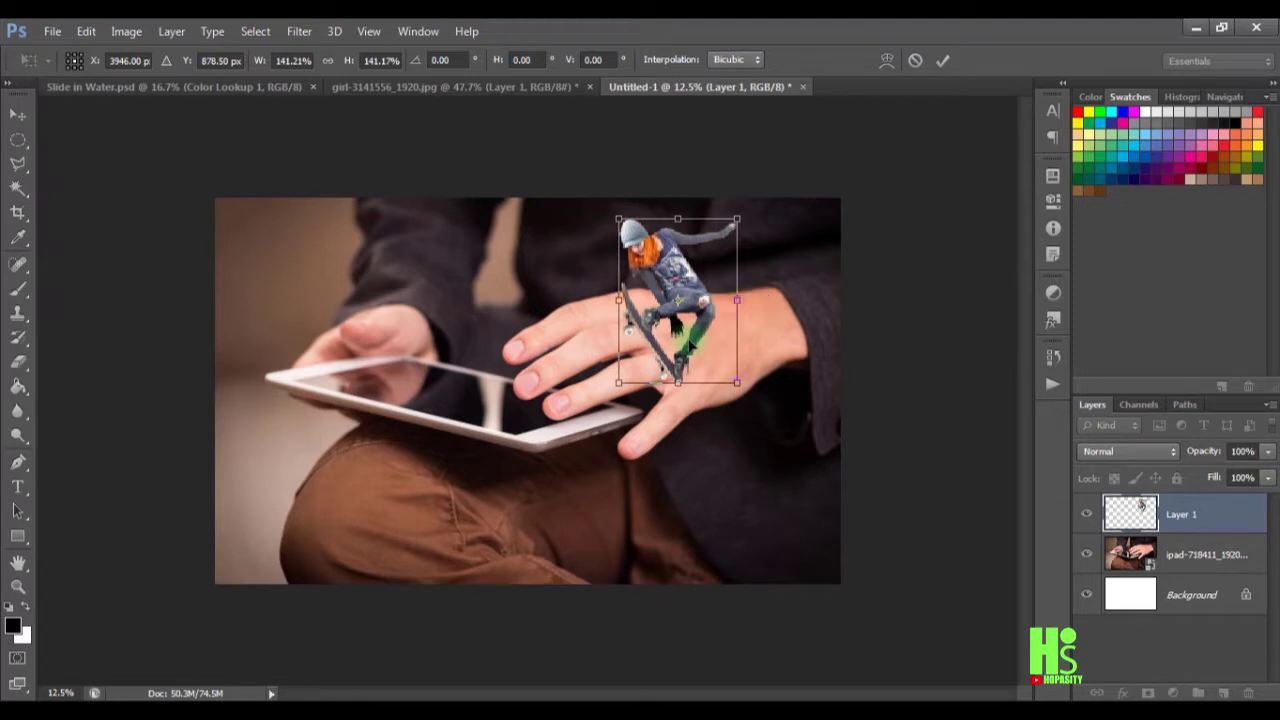
click(942, 60)
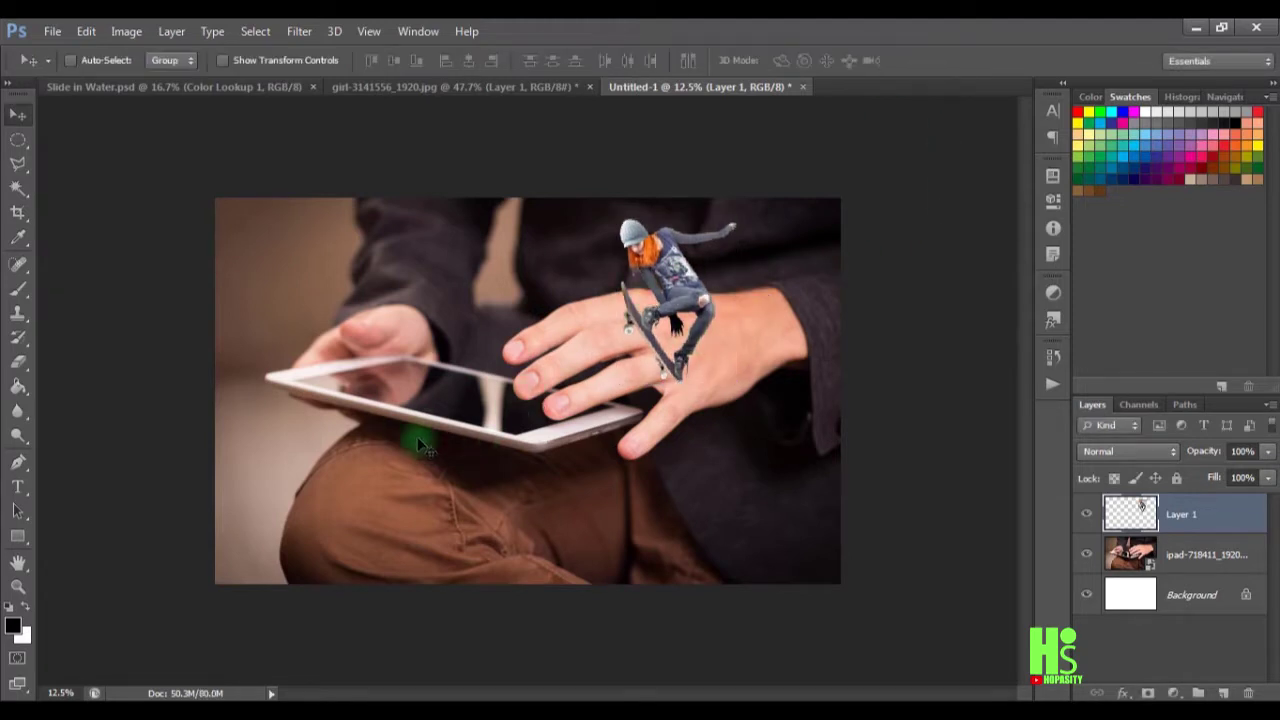
- Start a Pen tool path at the screen's far-left corner and trace its back edge around the first overlapping fingertip
key(ctrl+plus)
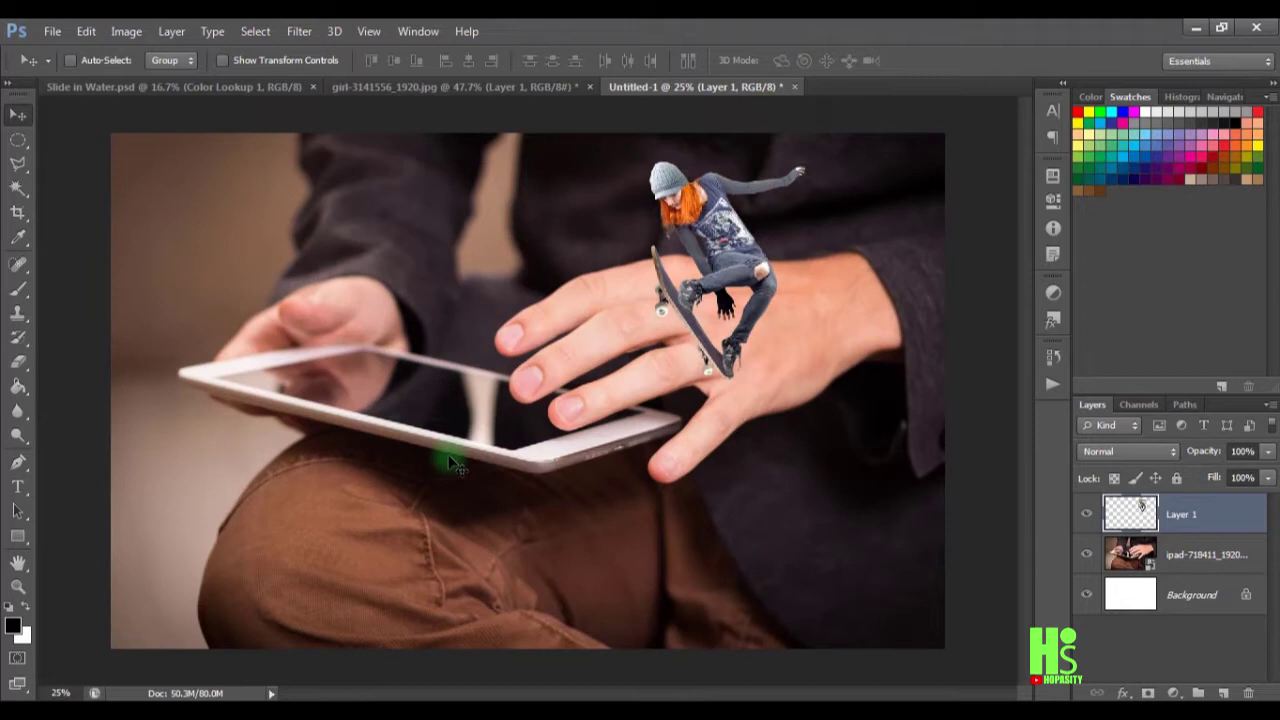
key(ctrl+plus)
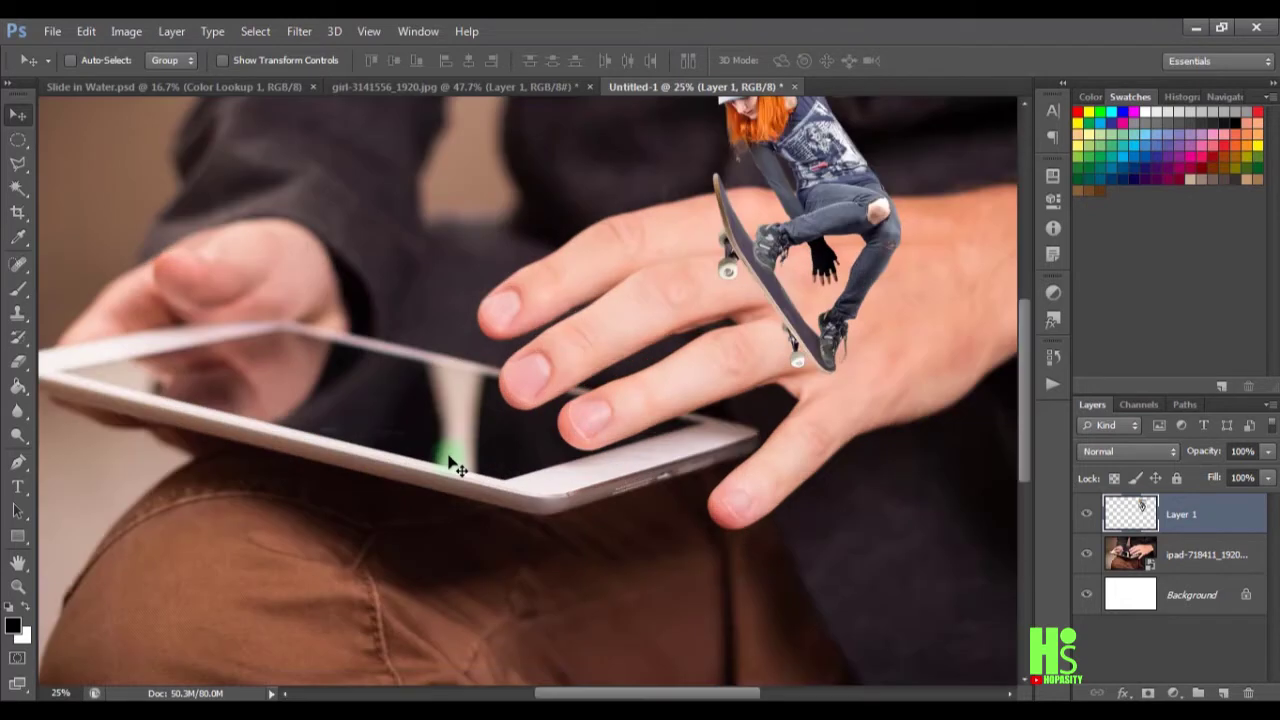
click(18, 461)
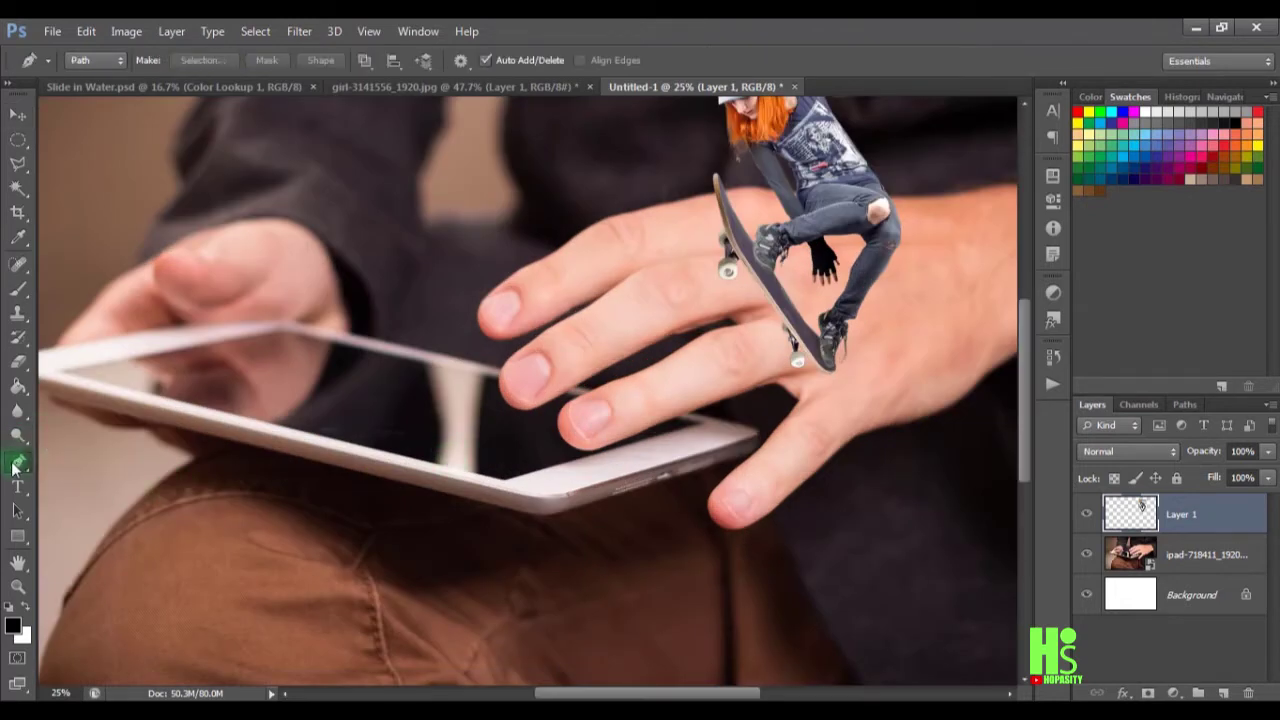
click(59, 373)
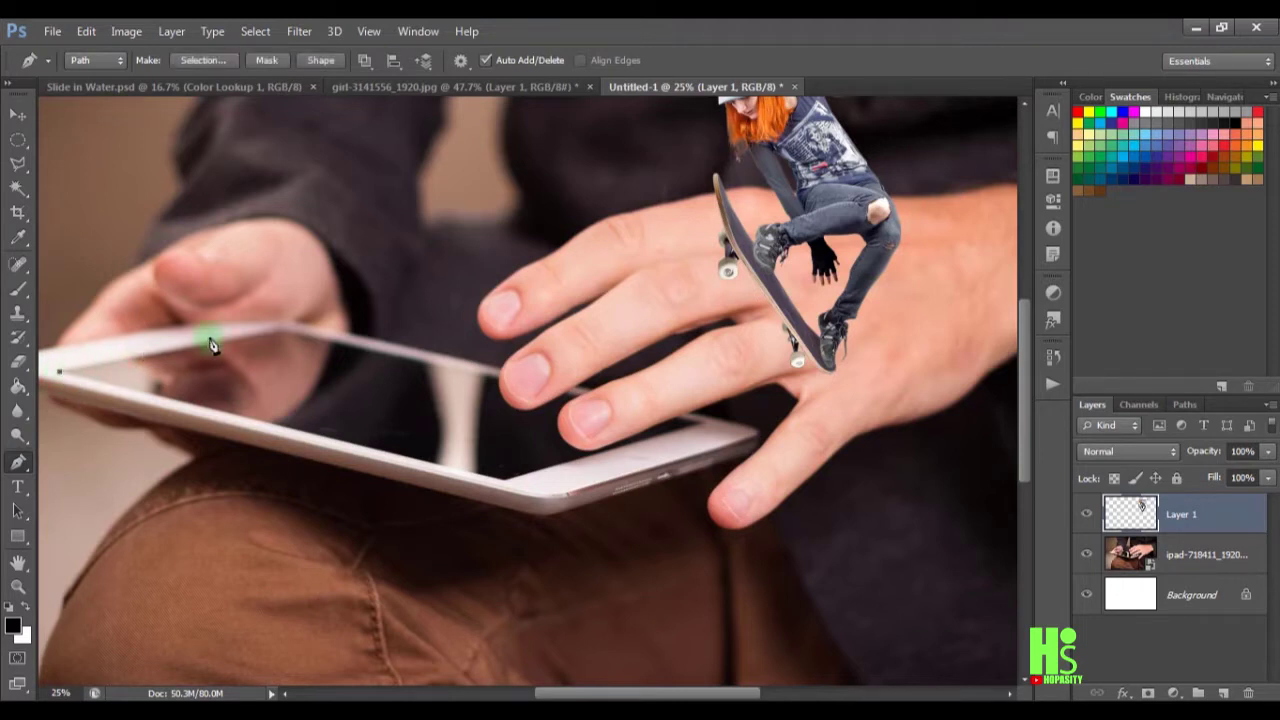
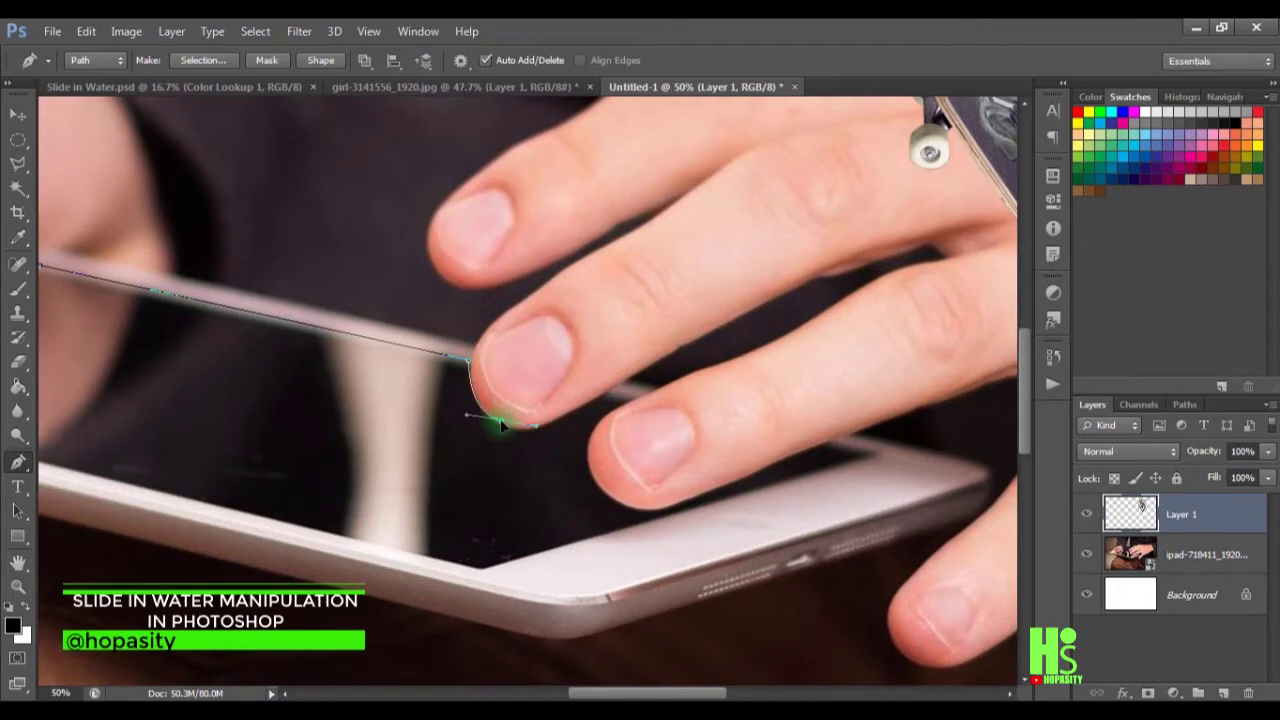
mouse_move(502, 427)
mouse_down()
mouse_move(472, 428)
mouse_move(499, 437)
mouse_up()
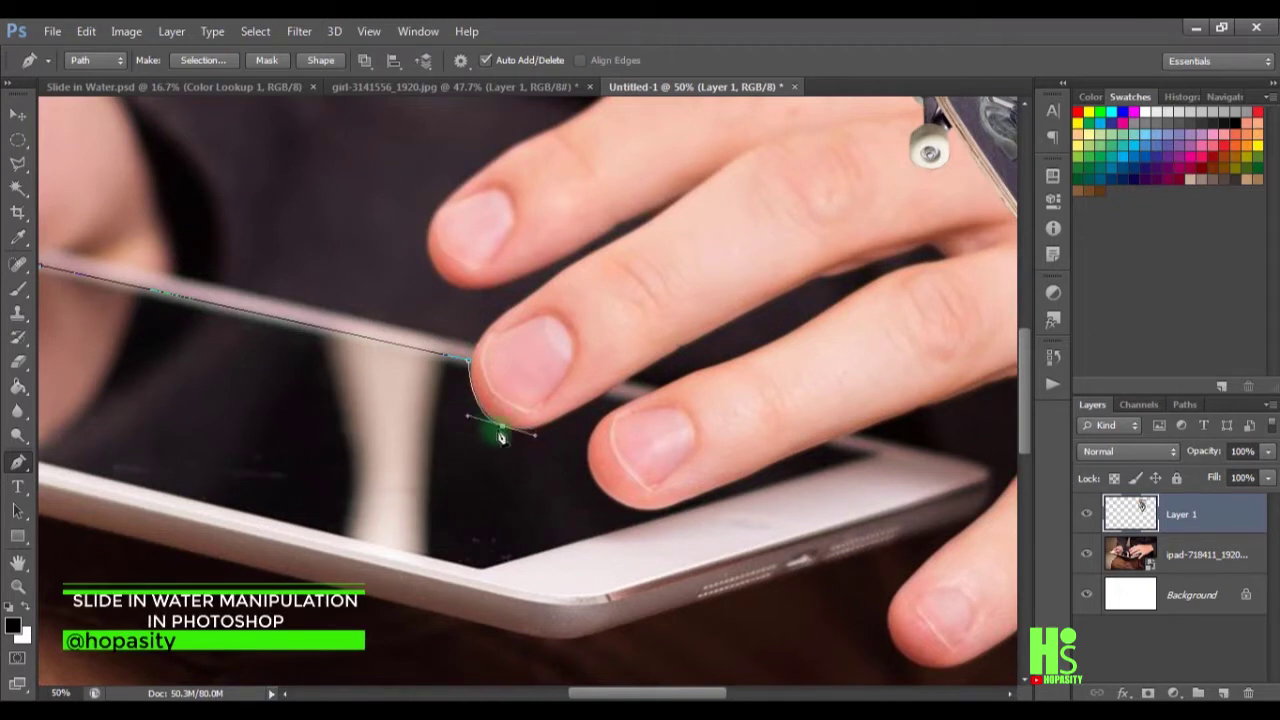
- Continue the path around the next fingertip and along the screen's right edge to its near corner
drag(602, 395, 623, 398)
drag(588, 468, 603, 509)
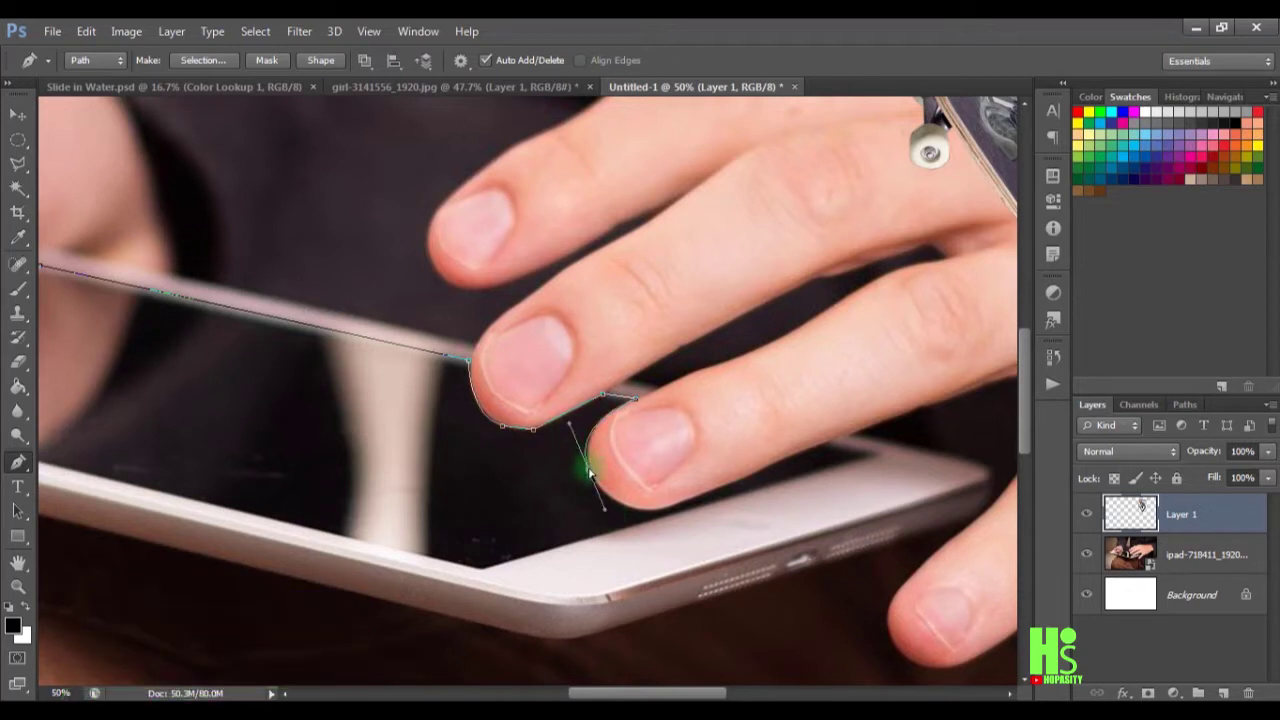
drag(647, 511, 674, 510)
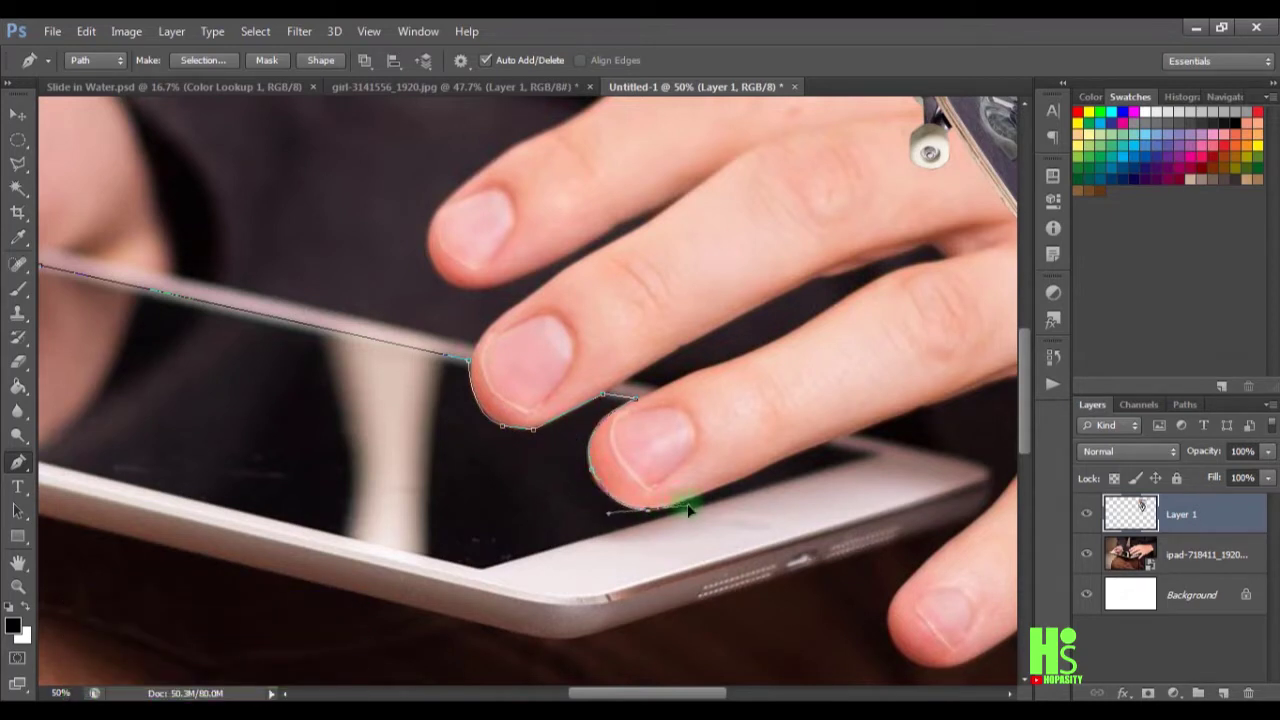
click(770, 462)
click(824, 441)
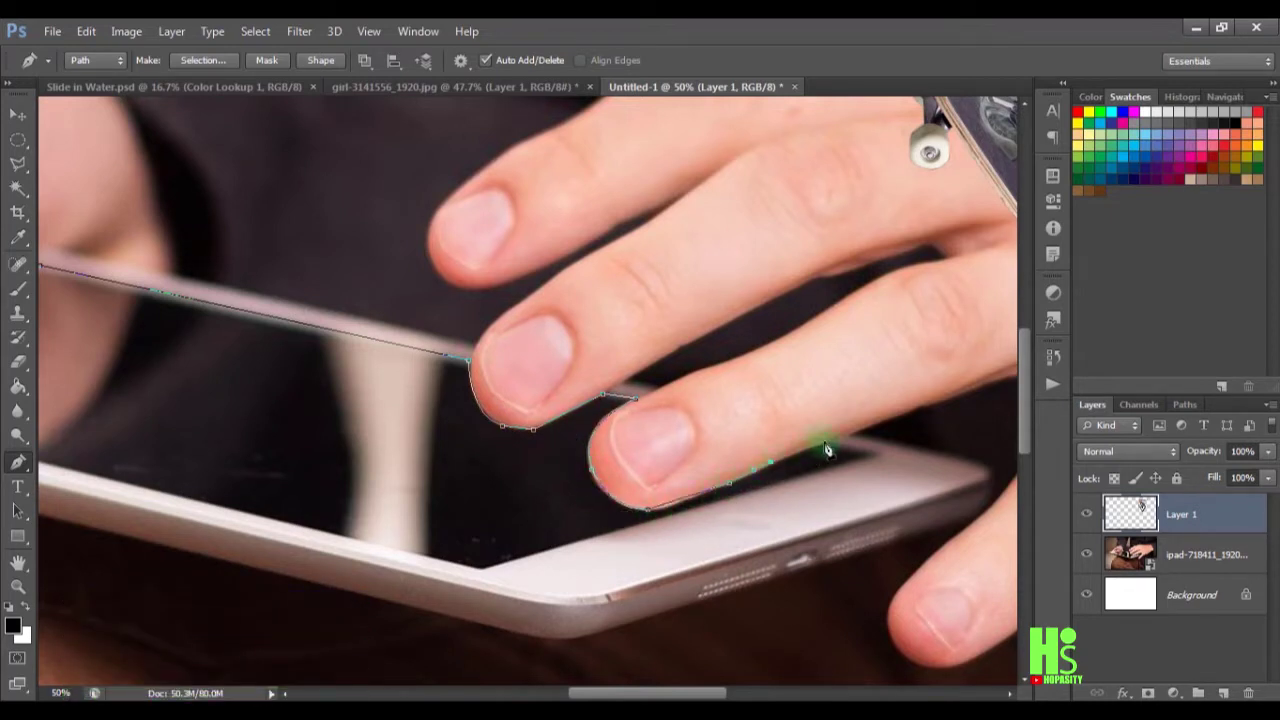
click(878, 454)
click(484, 578)
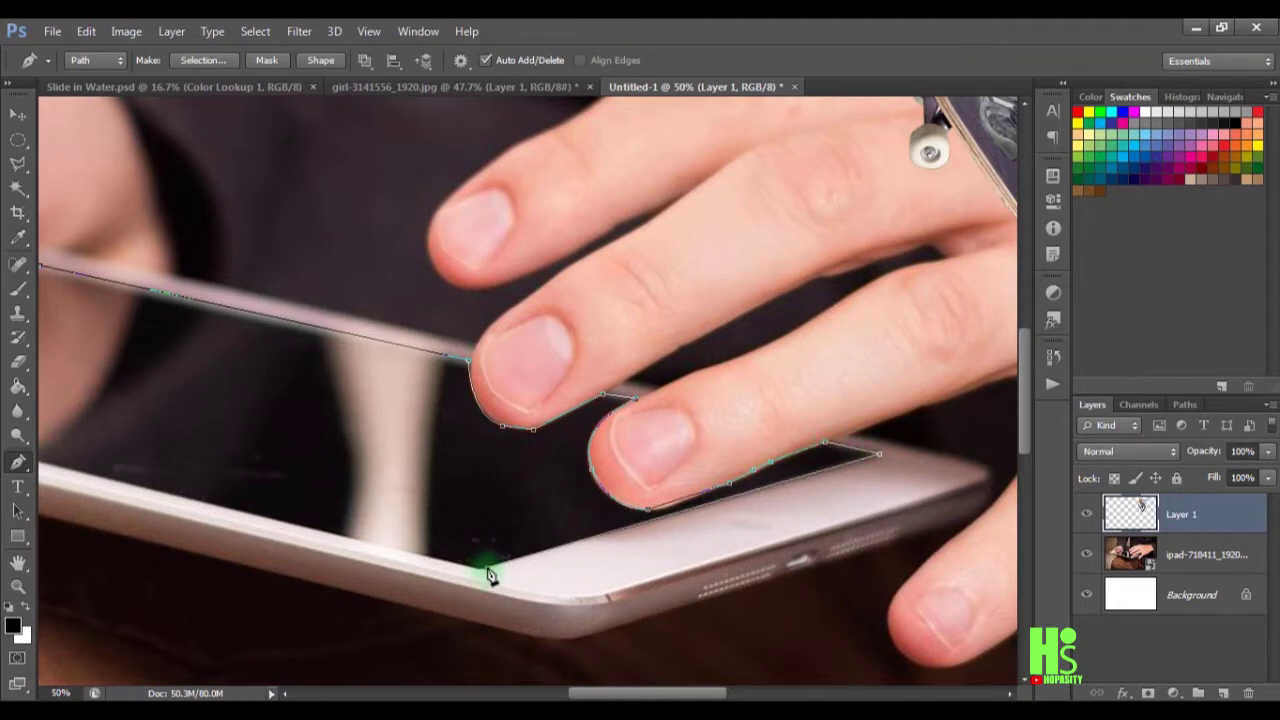
- Curve the path down over the knee past the canvas's lower and left edges, and close it at the starting corner
key(ctrl+minus)
key(ctrl+minus)
key(ctrl+minus)
key(ctrl+minus)
drag(458, 608, 459, 662)
drag(100, 566, 154, 434)
key(ctrl+plus)
key(ctrl+minus)
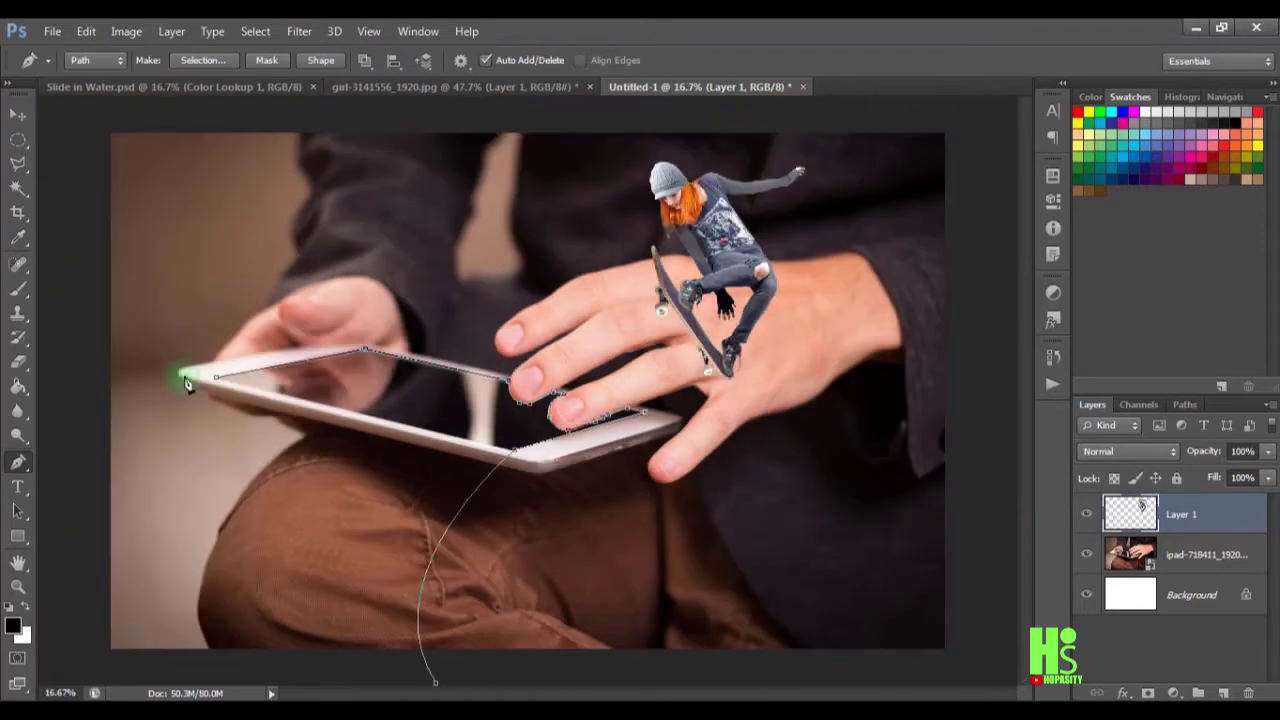
click(218, 382)
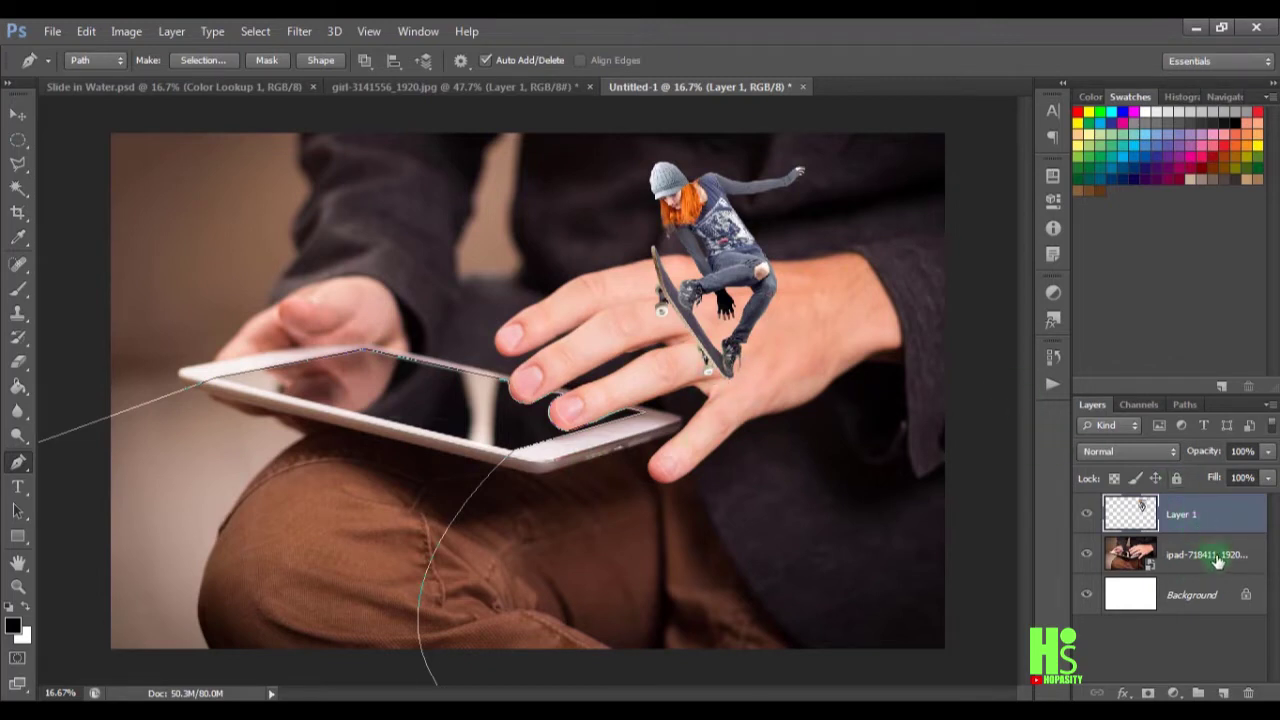
- Convert the closed path into a selection with a 1-pixel feather on the ipad-718411_1920(2) layer
click(1180, 556)
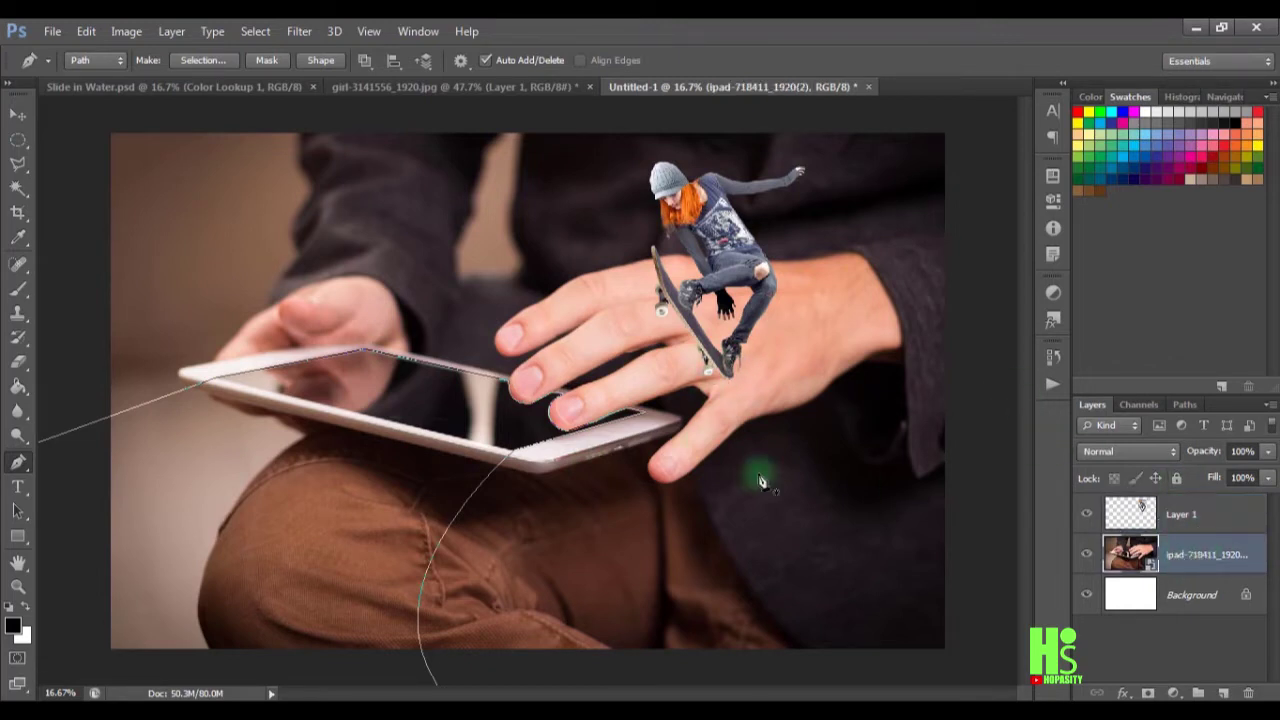
right_click(490, 483)
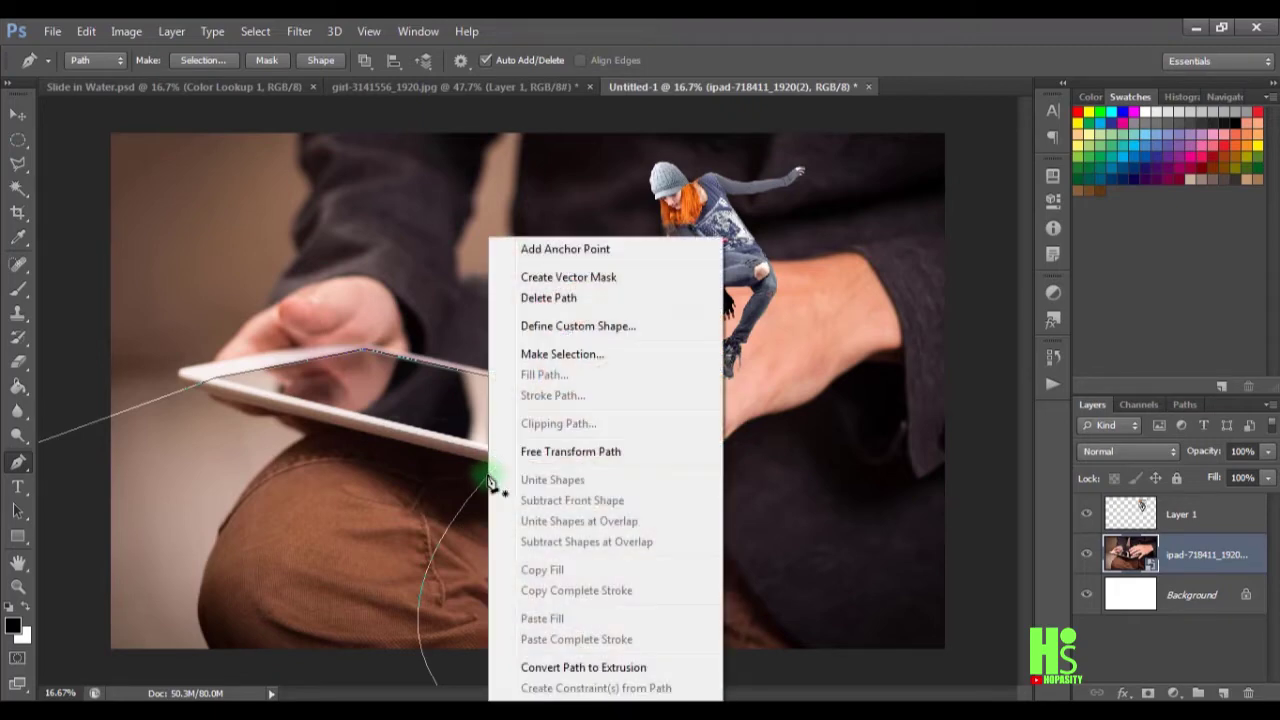
click(552, 351)
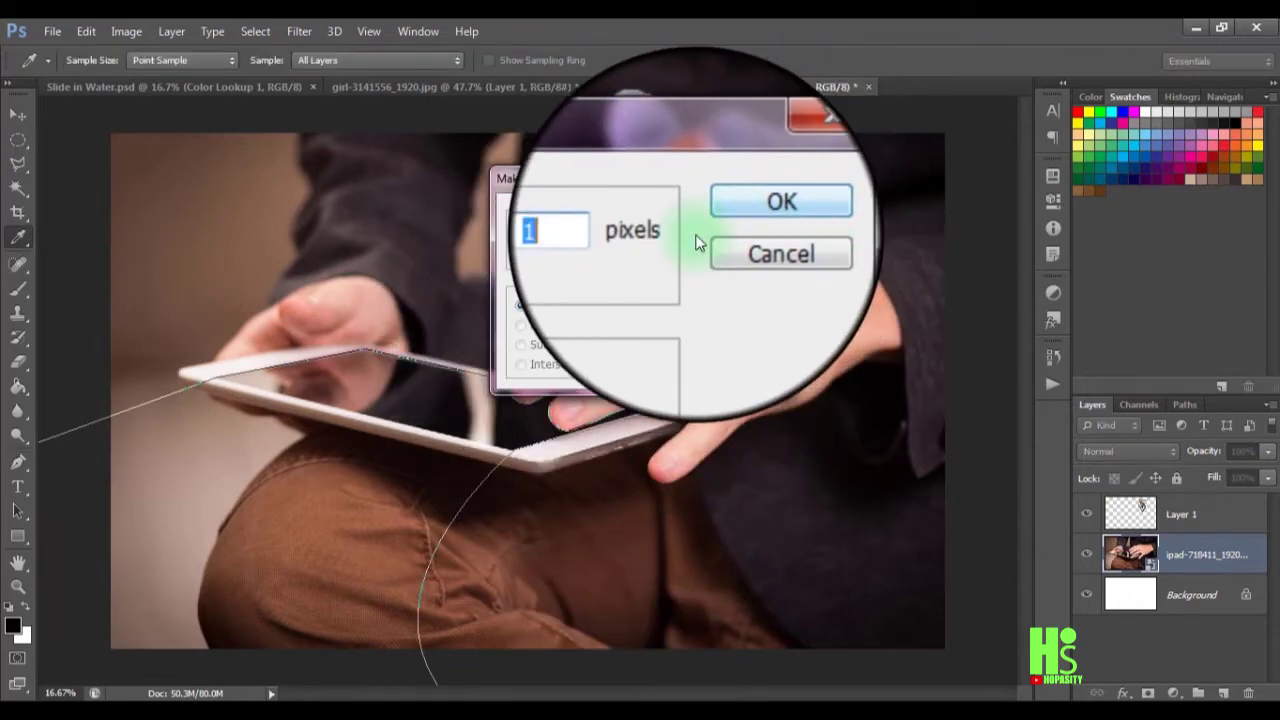
click(760, 219)
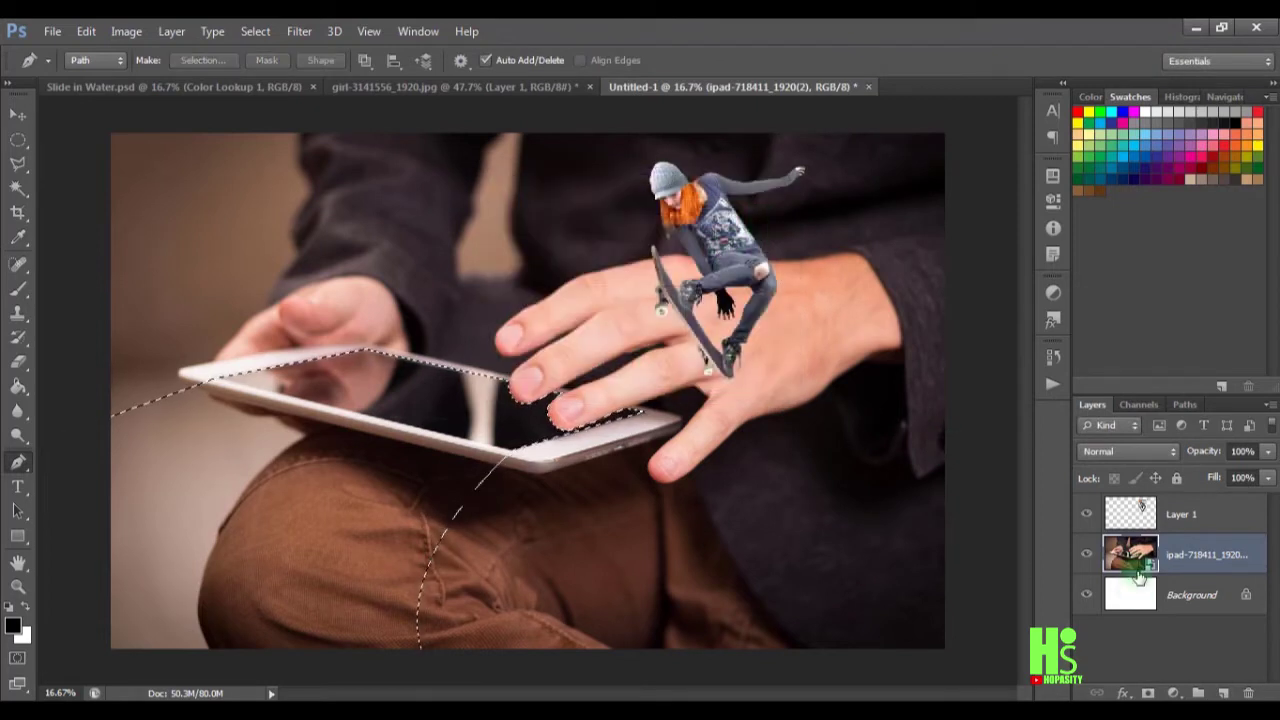
- Rasterize the tablet photo layer, delete the selected screen and lower-left area from it, and deselect
key(Delete)
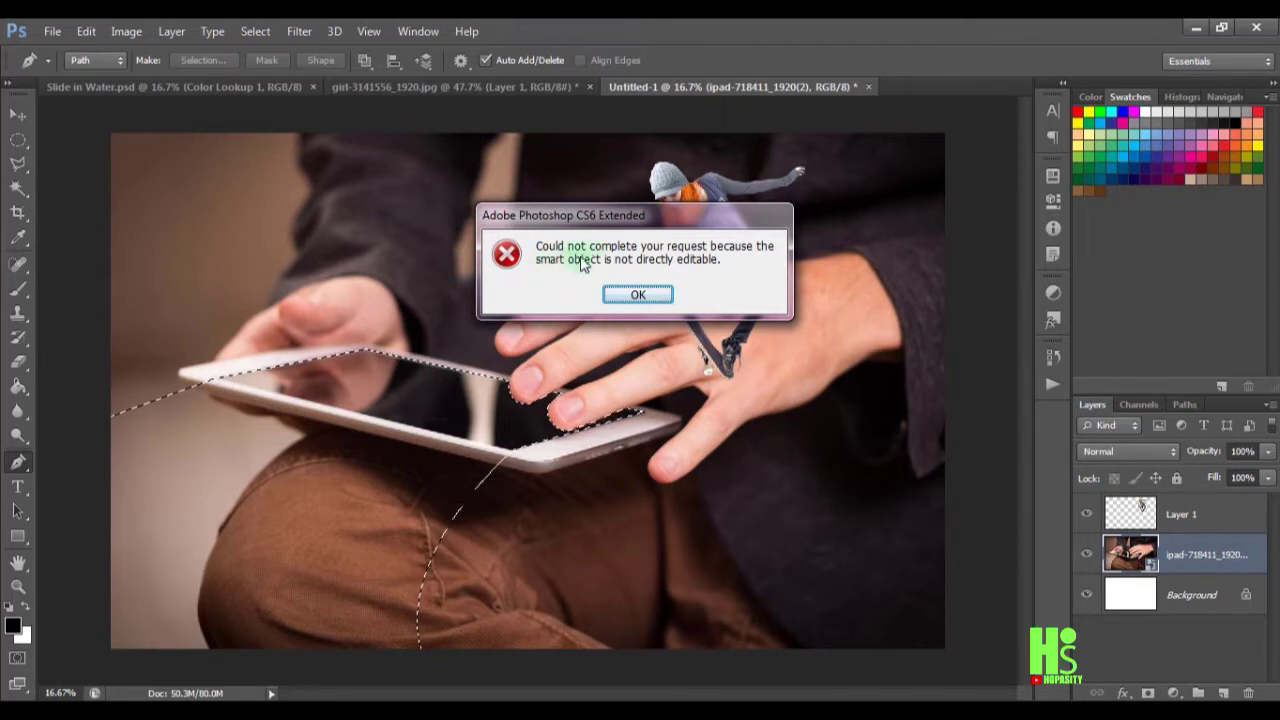
click(642, 292)
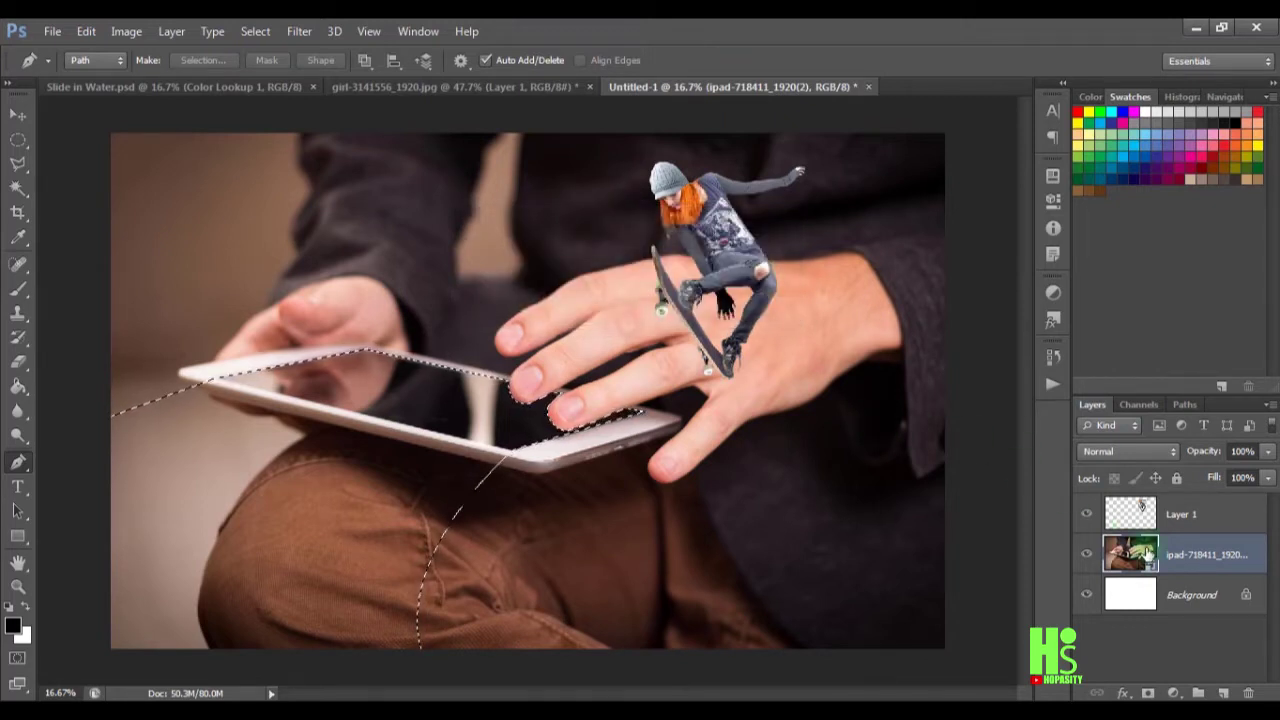
right_click(1165, 553)
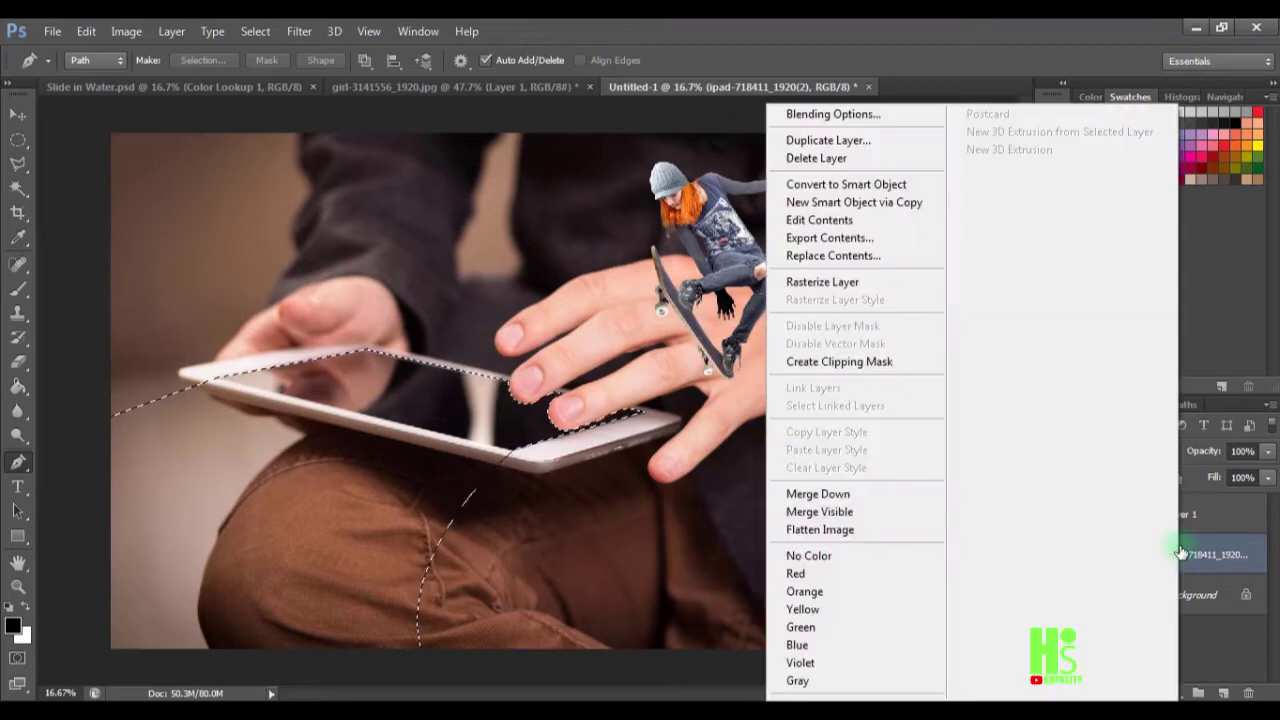
click(838, 282)
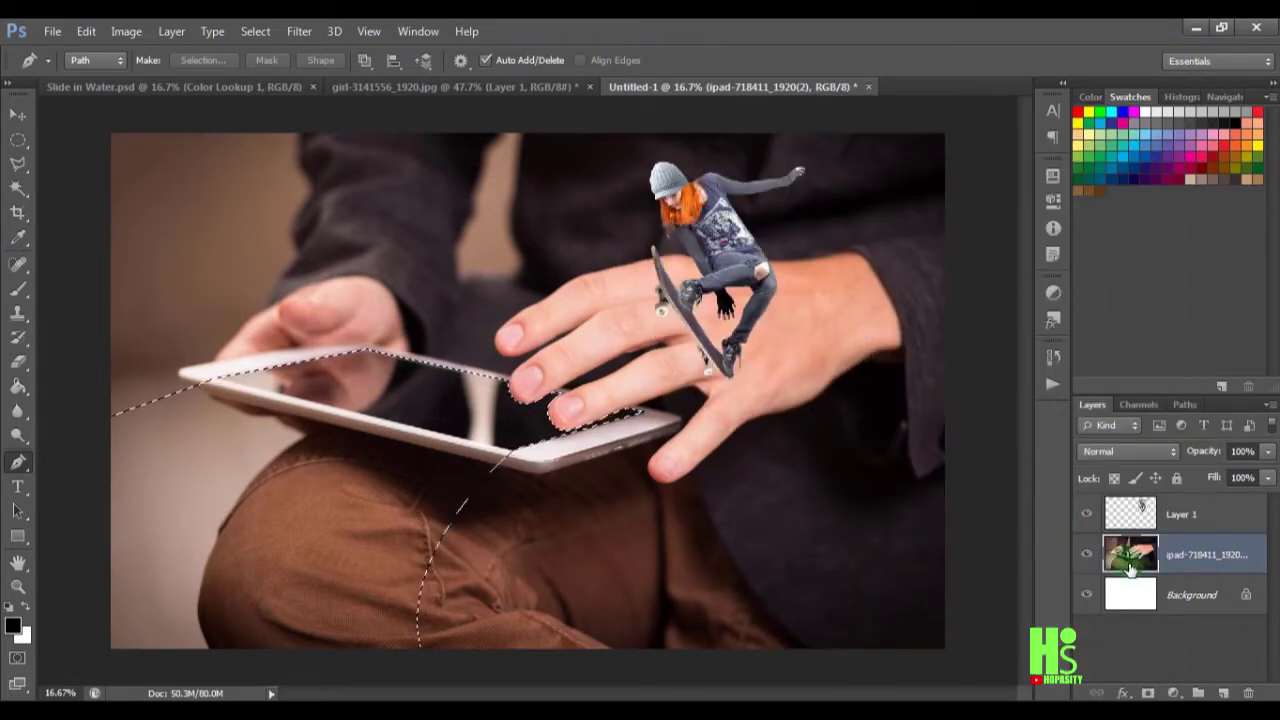
key(Delete)
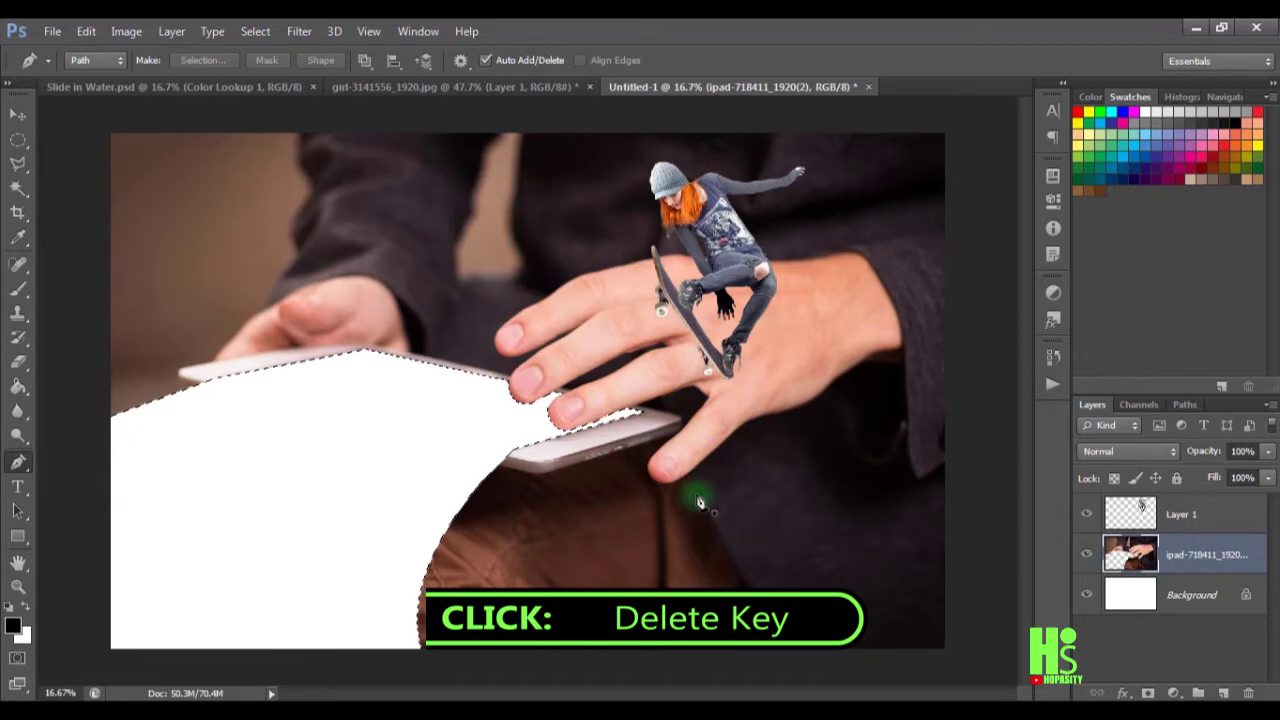
click(256, 32)
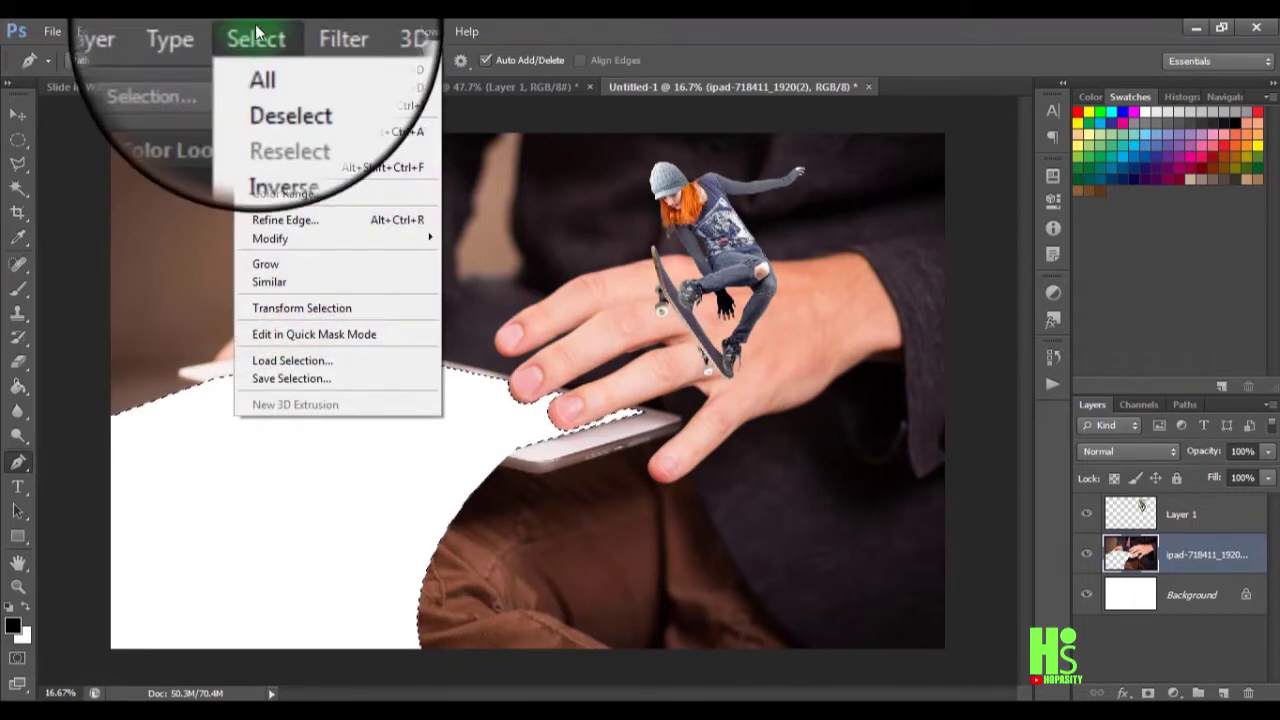
click(273, 69)
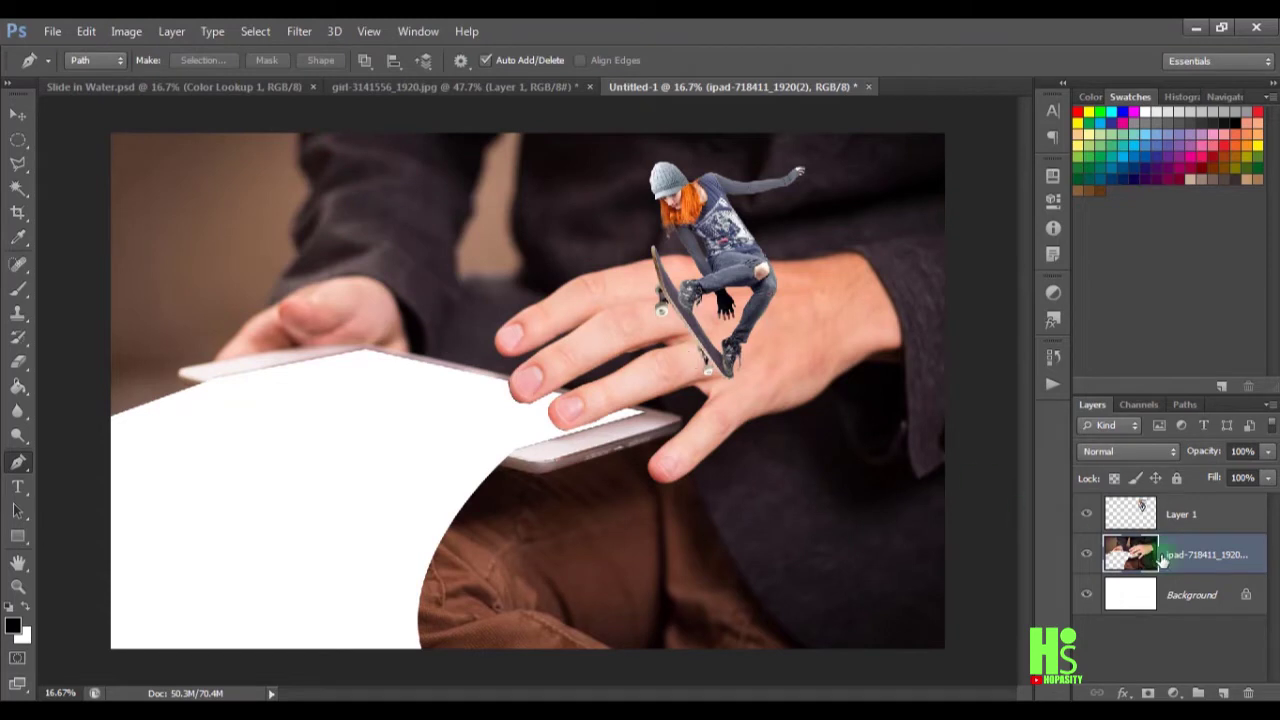
- Move the girl on Layer 1 above the tablet's back edge and scale her down with Free Transform
click(1180, 517)
key(v)
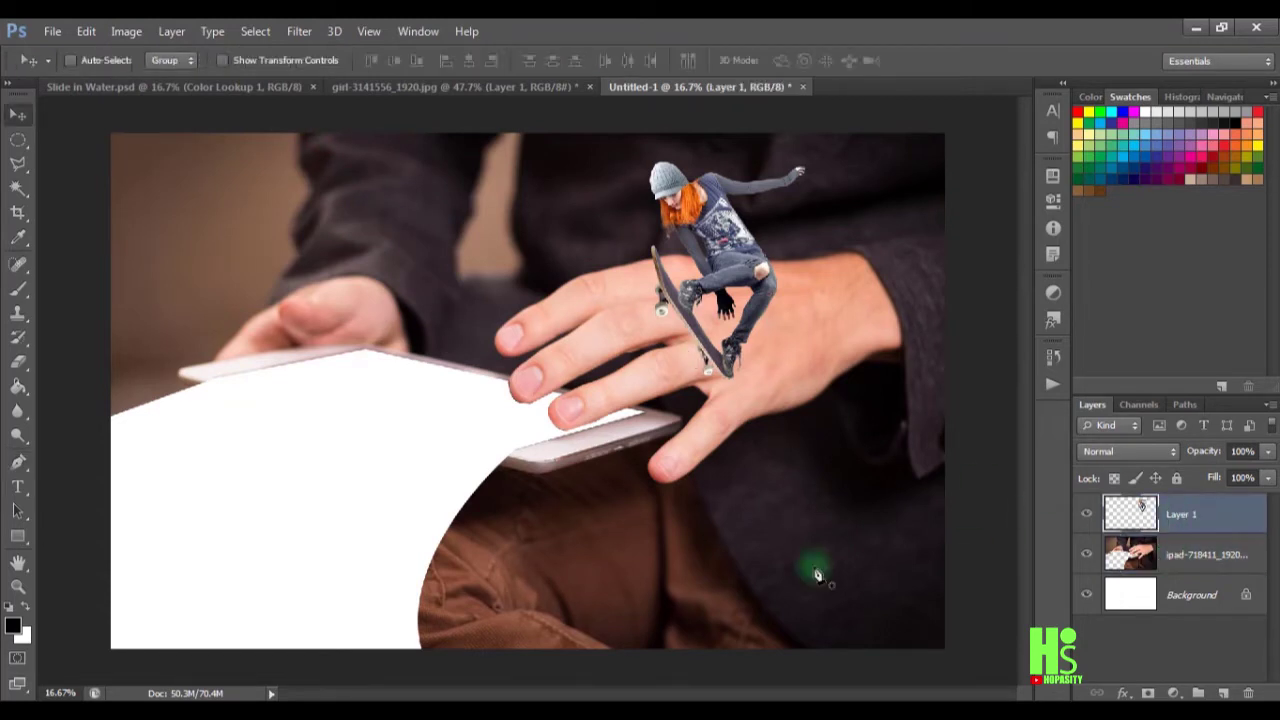
drag(725, 283, 397, 271)
key(ctrl+t)
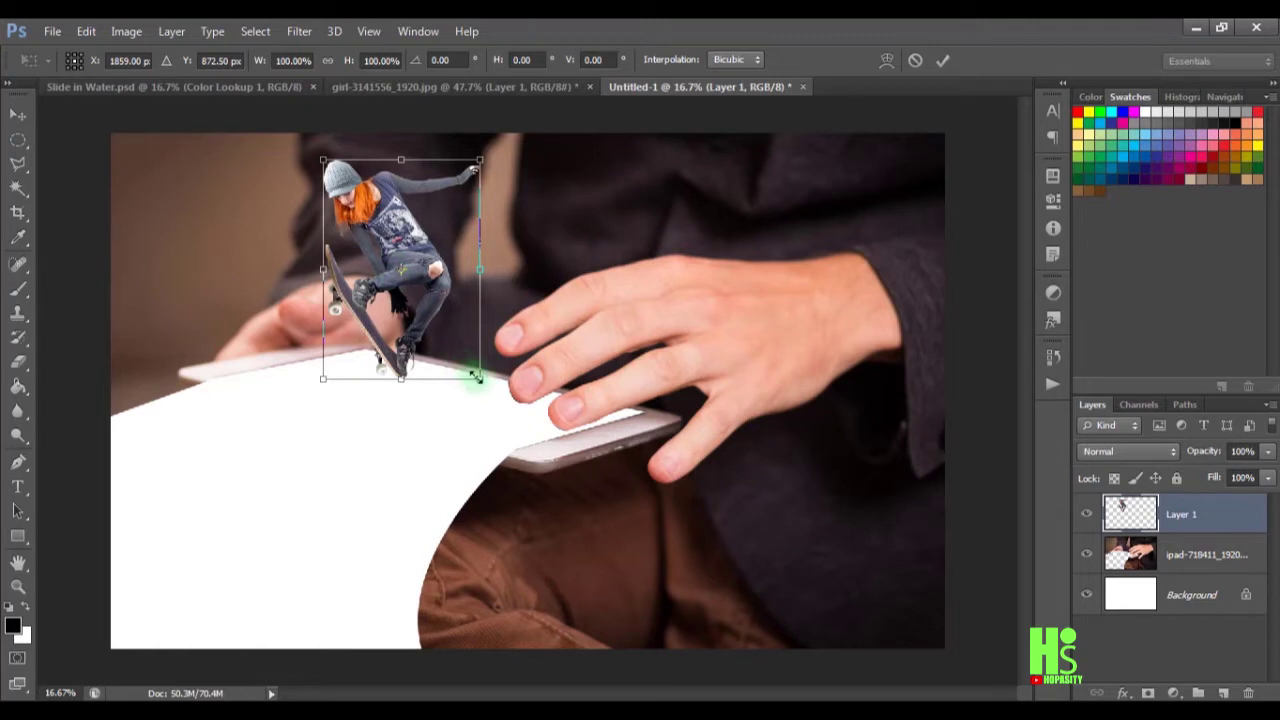
drag(480, 379, 439, 284)
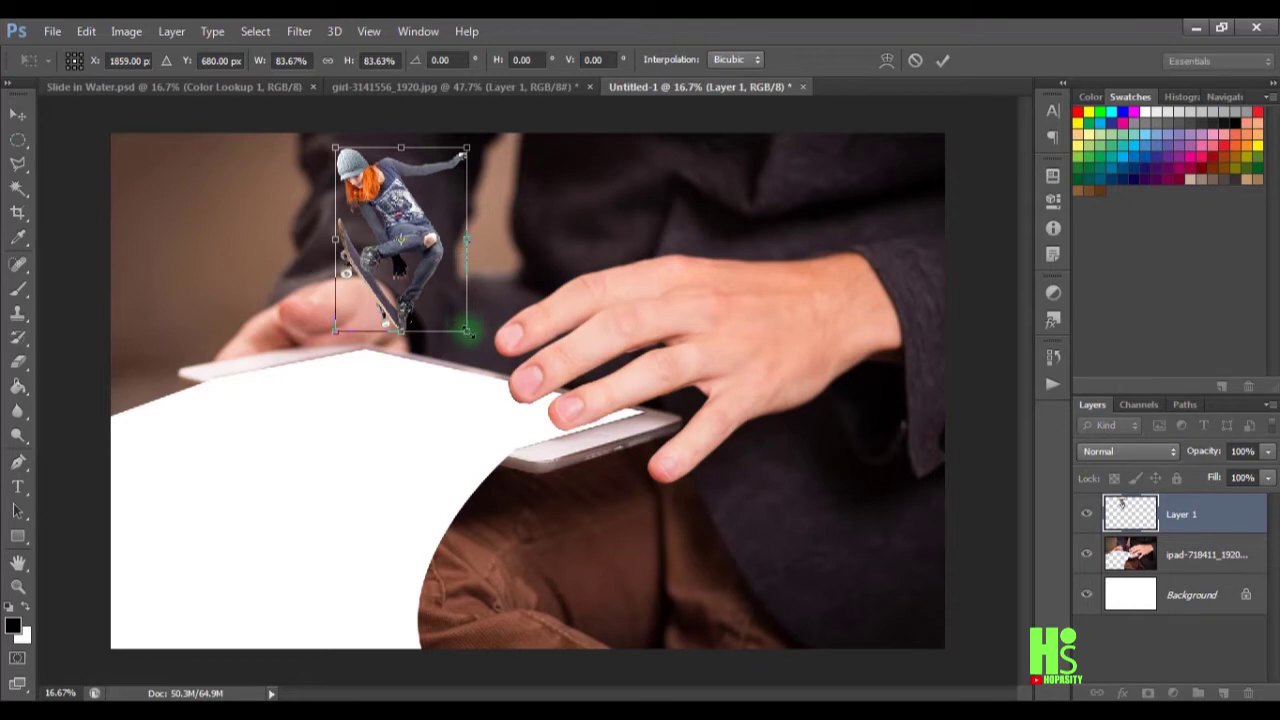
drag(468, 332, 455, 313)
key(Return)
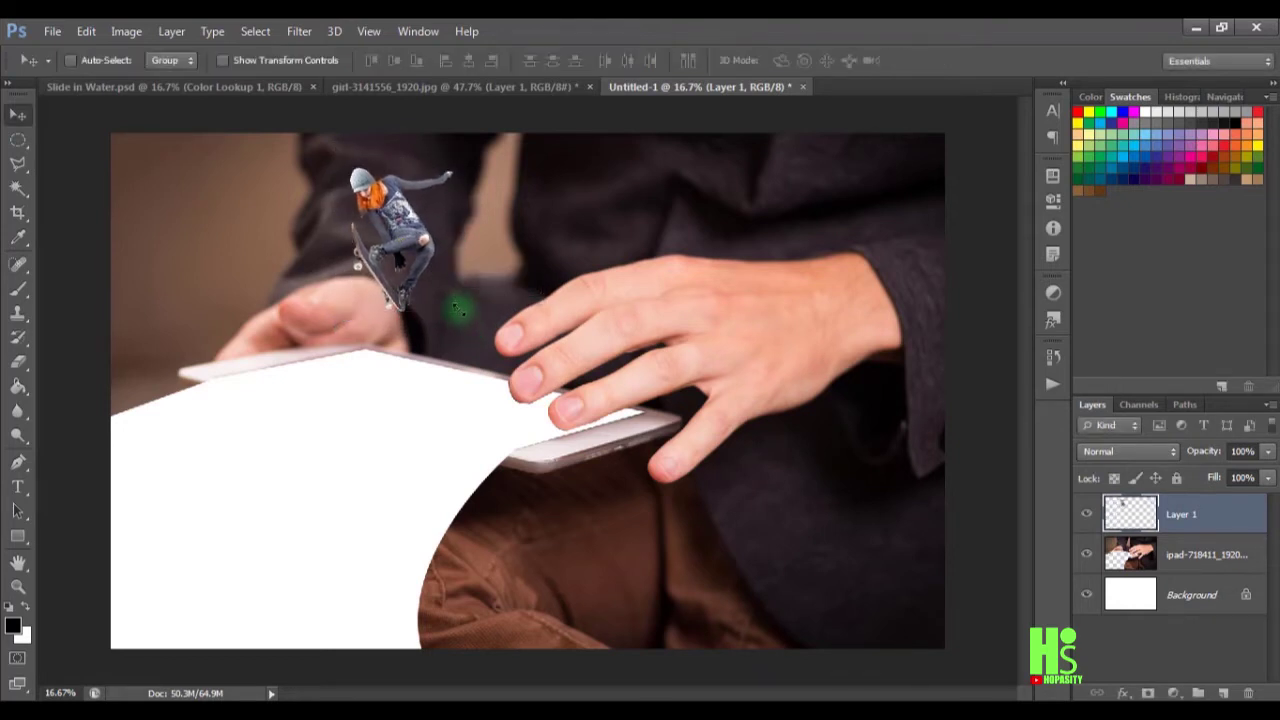
- Lower the girl slightly and enlarge her until the skateboard's tail reaches the tablet's back edge
drag(412, 284, 423, 303)
key(ctrl+t)
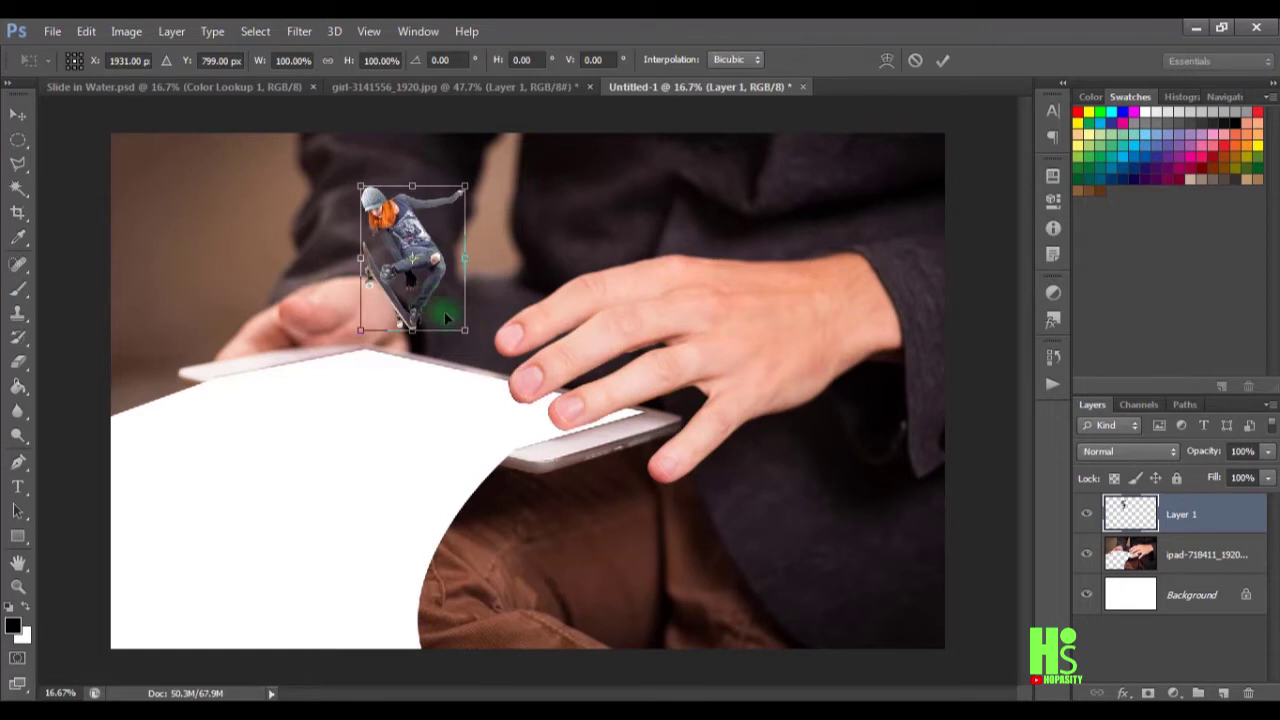
drag(463, 327, 481, 349)
key(Return)
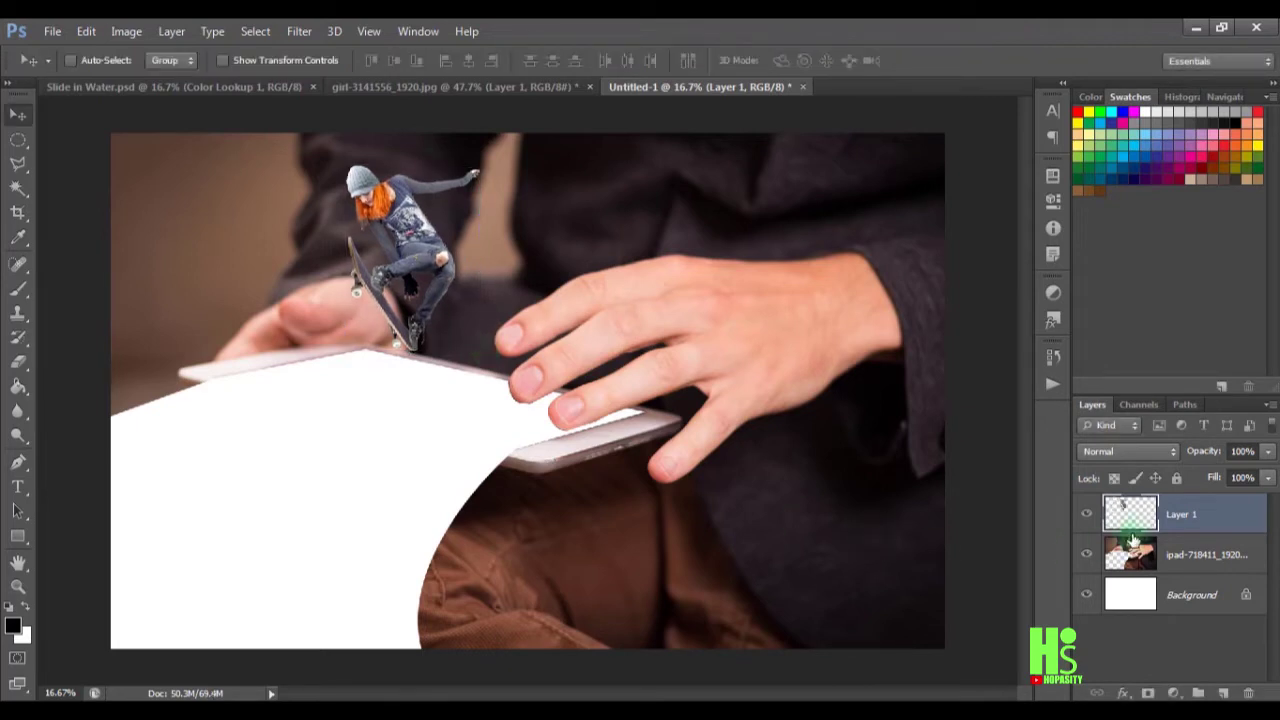
- Place water-1555170_960_720.jpg from the zzz folder directly above the Background layer, beneath the tablet photo
click(1196, 552)
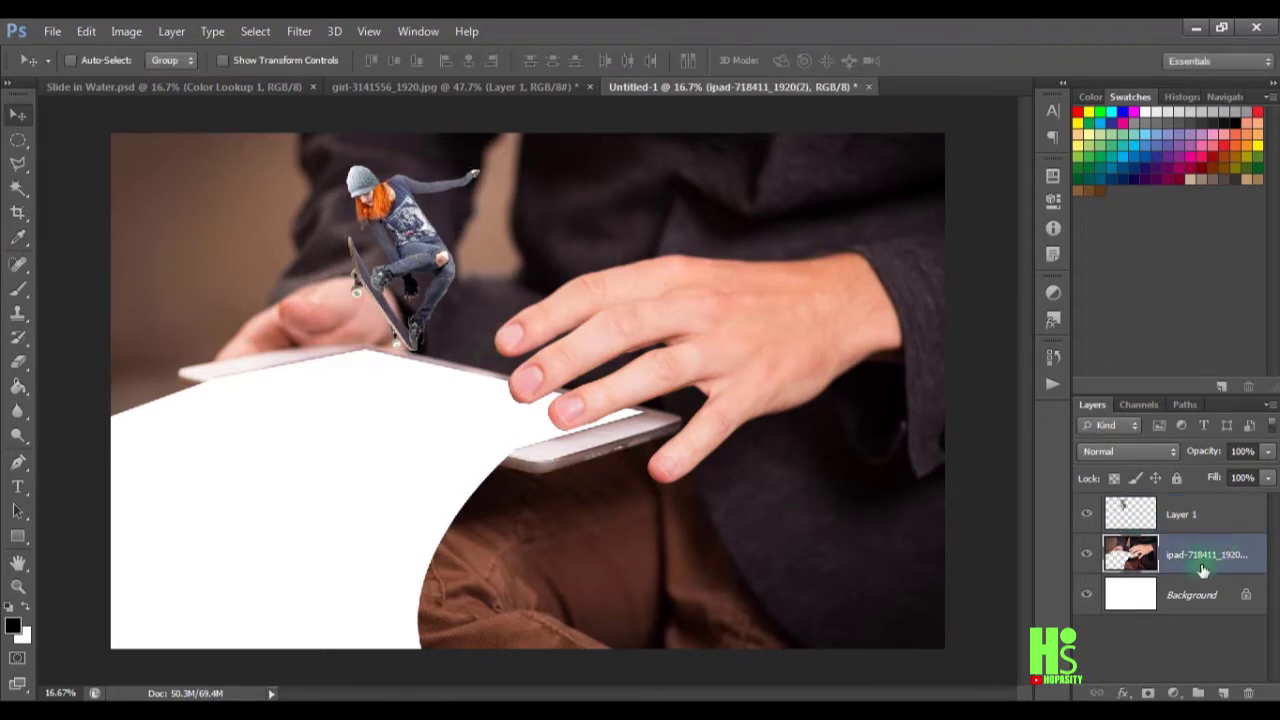
click(1190, 596)
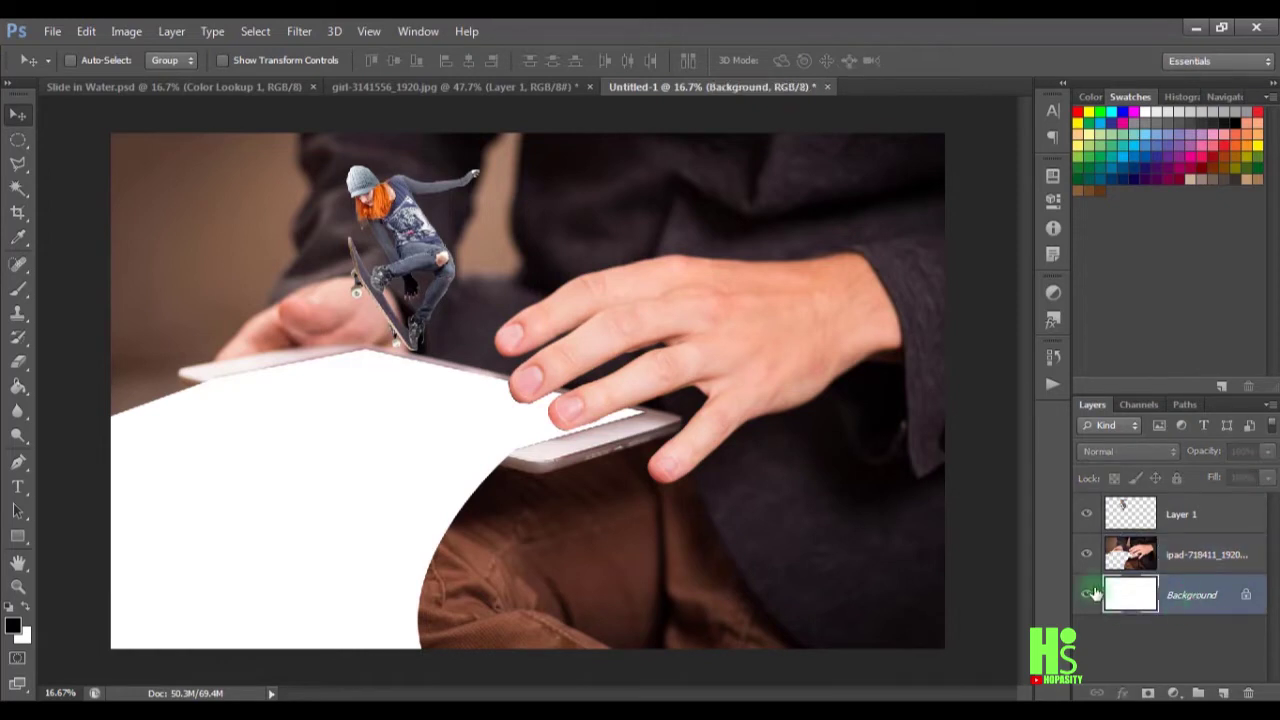
click(1148, 652)
click(1196, 27)
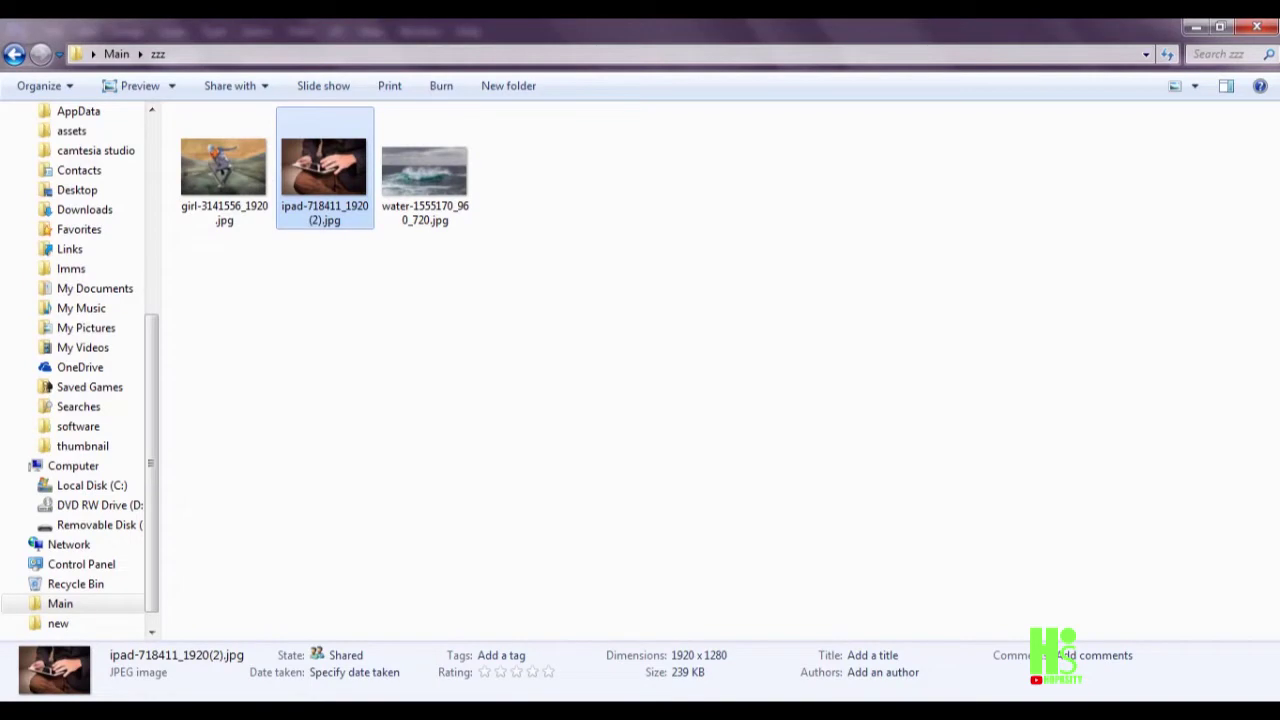
drag(428, 175, 421, 464)
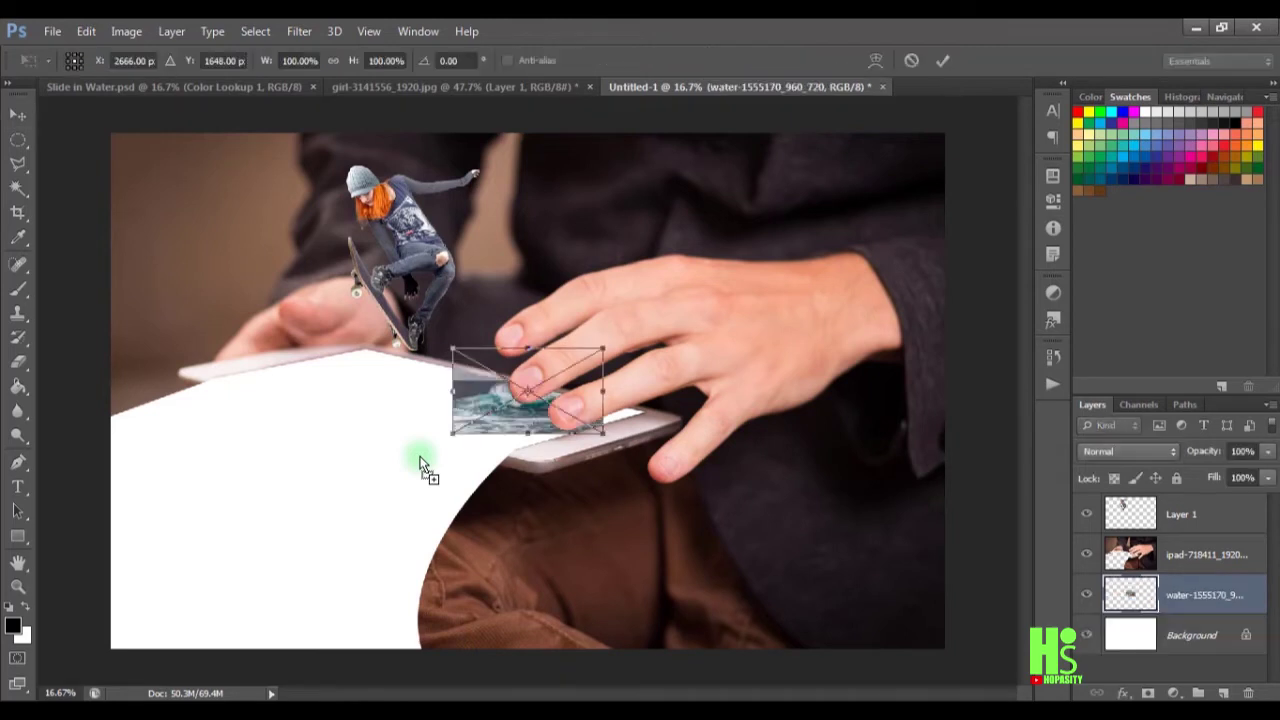
- Enlarge the water image to about 531% width and 637% height, position it to fill the cut-out, and commit the placement
drag(522, 427, 418, 470)
key(ctrl+minus)
key(ctrl+minus)
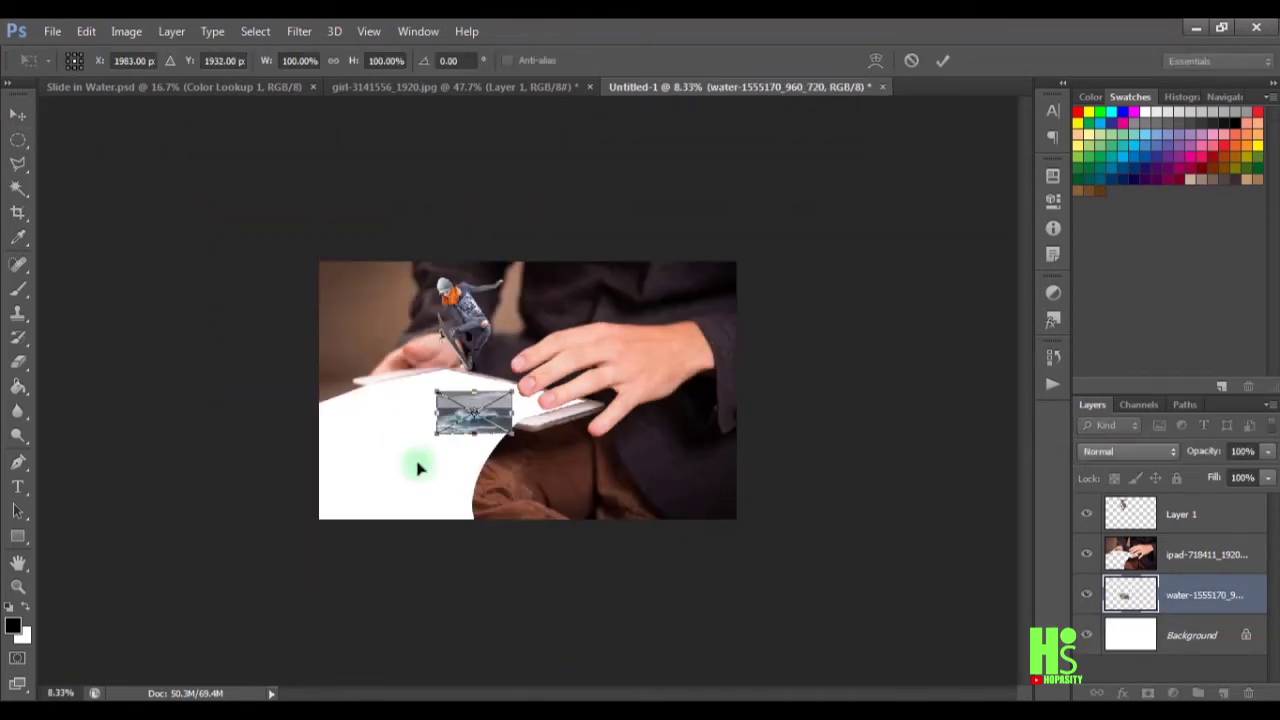
drag(511, 430, 763, 520)
drag(760, 426, 614, 398)
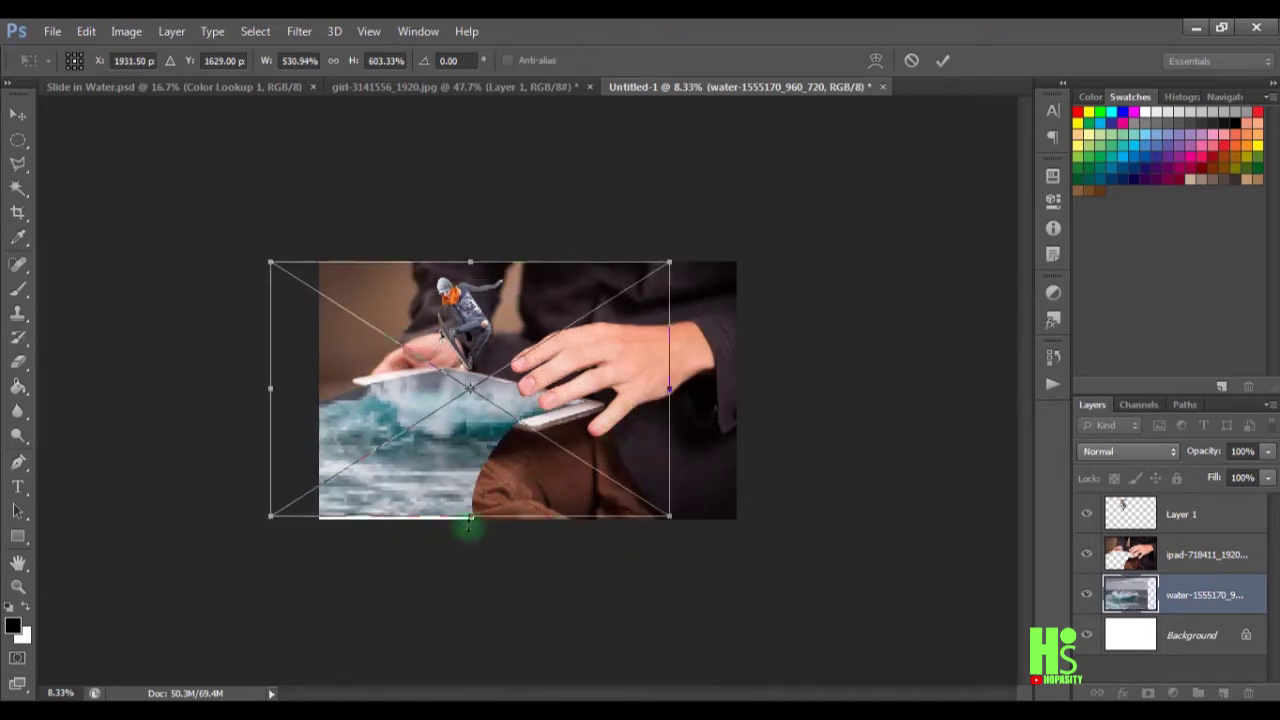
drag(469, 520, 494, 493)
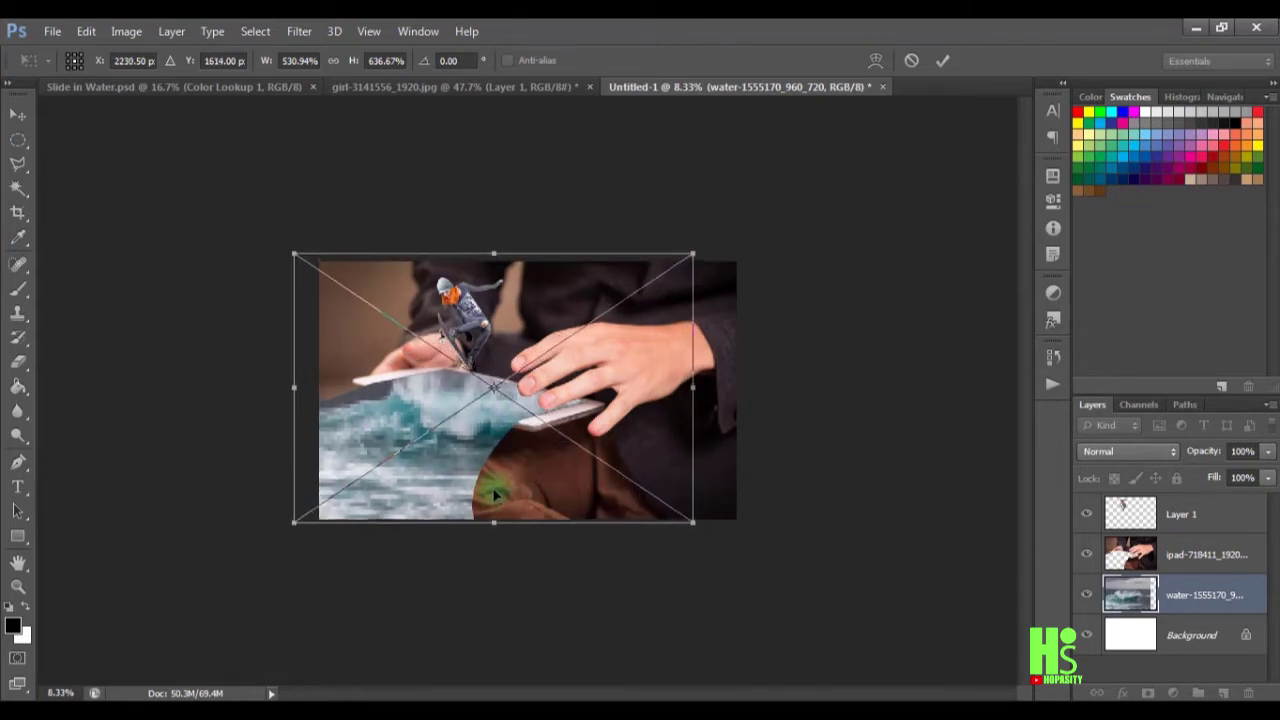
click(940, 62)
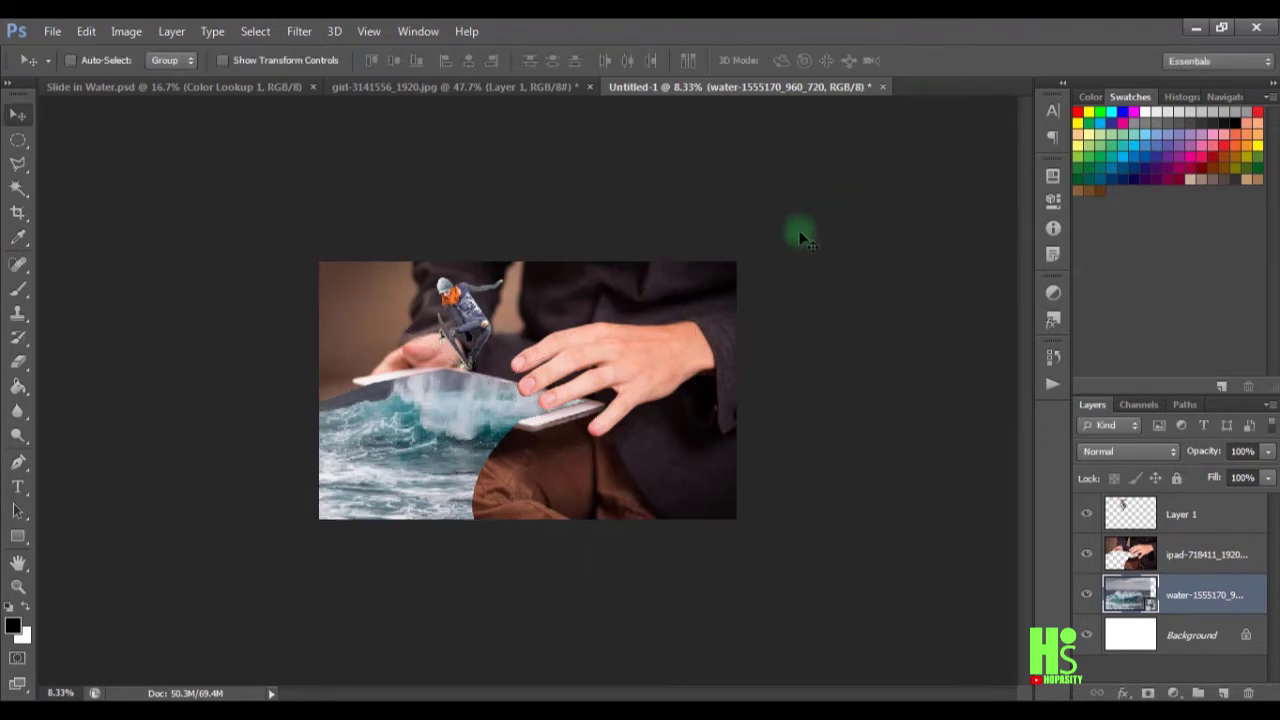
scroll(678, 366, up, 3)
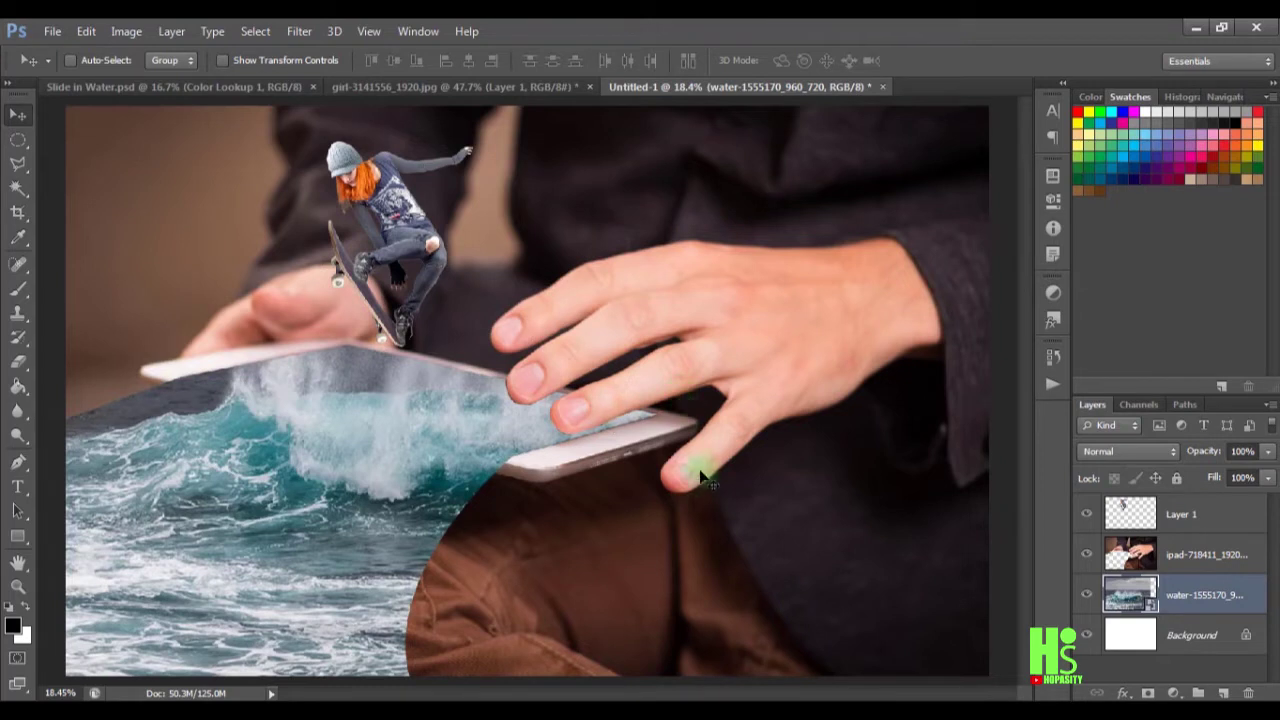
- Shift the water layer slightly so the breaking wave sits further left beneath the girl
click(1183, 553)
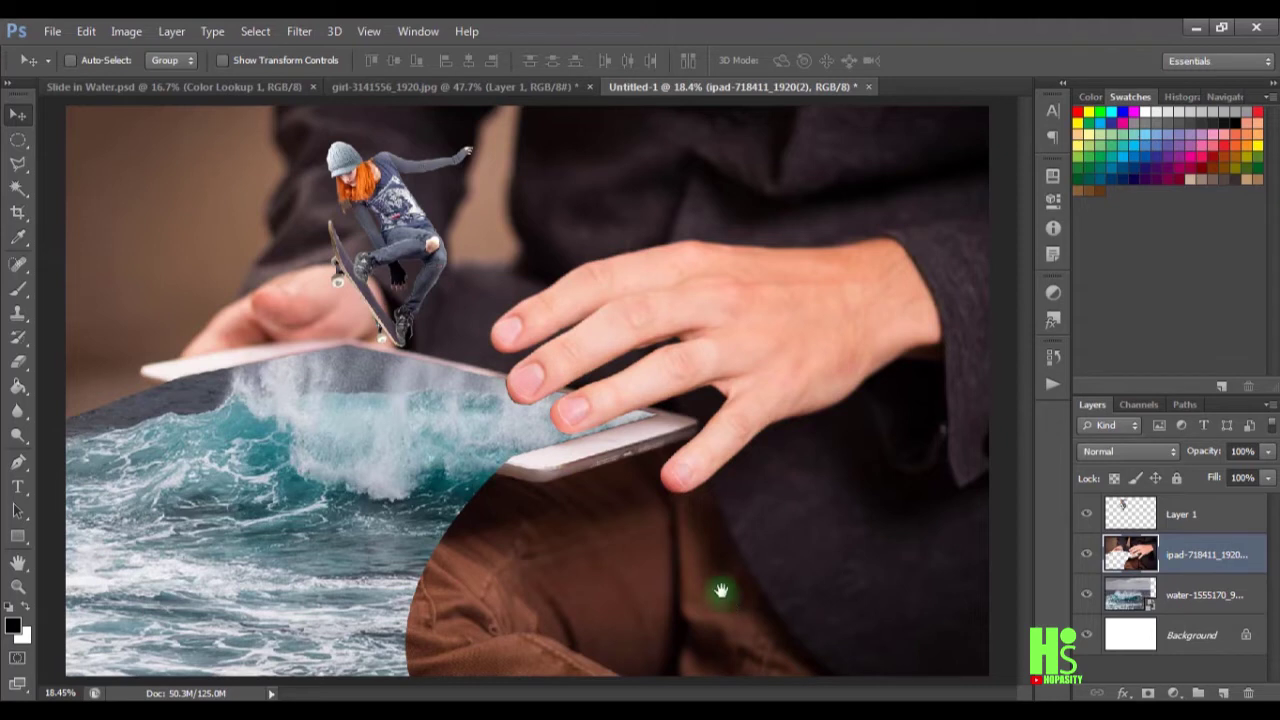
key(ctrl+minus)
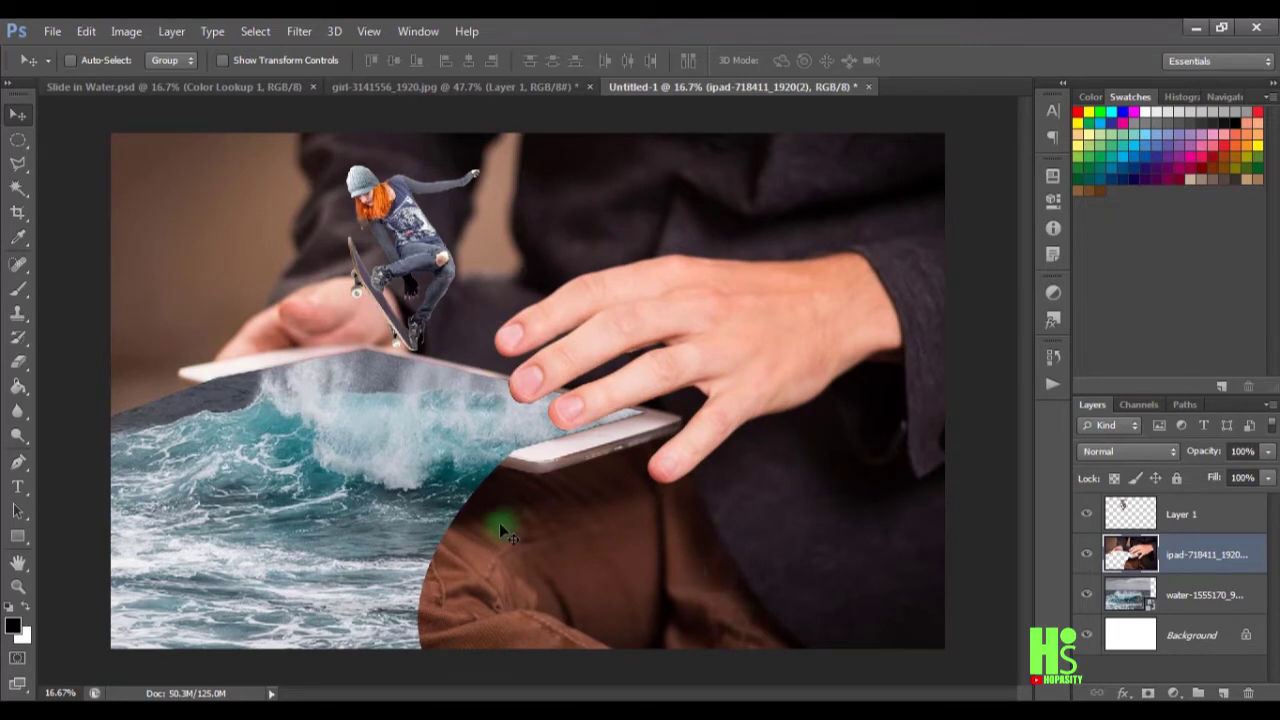
click(1128, 596)
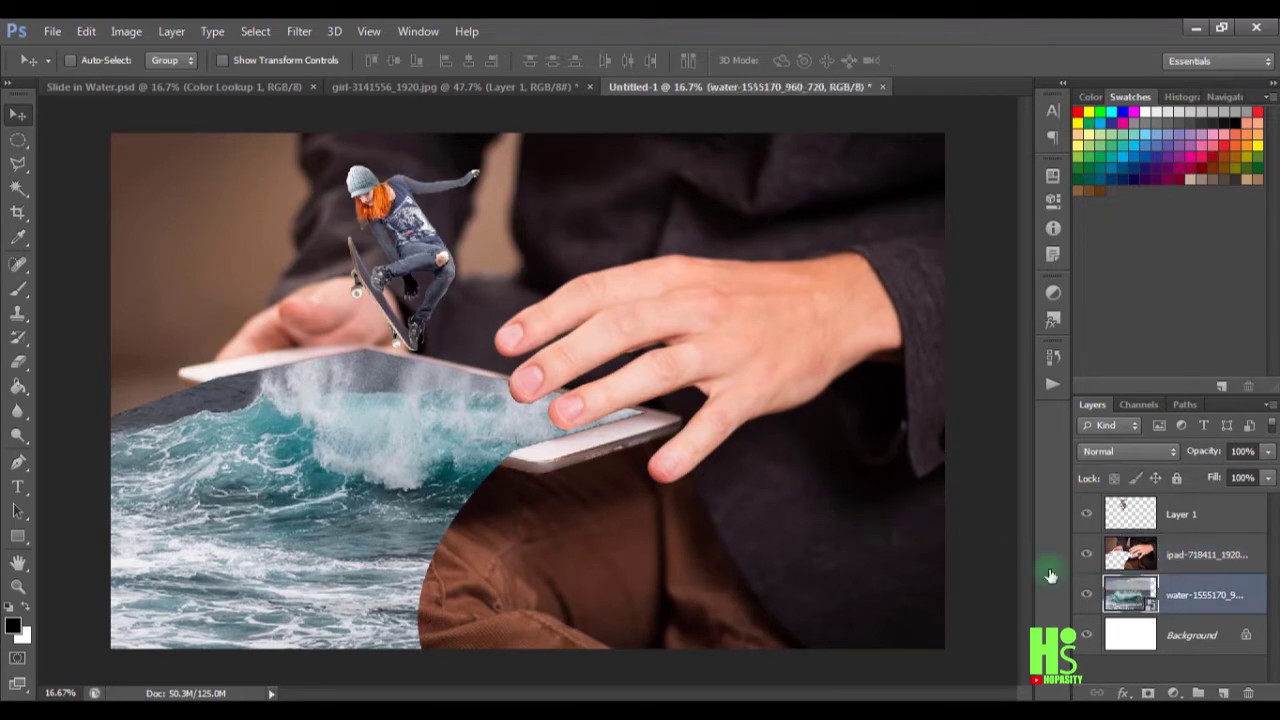
drag(337, 509, 272, 532)
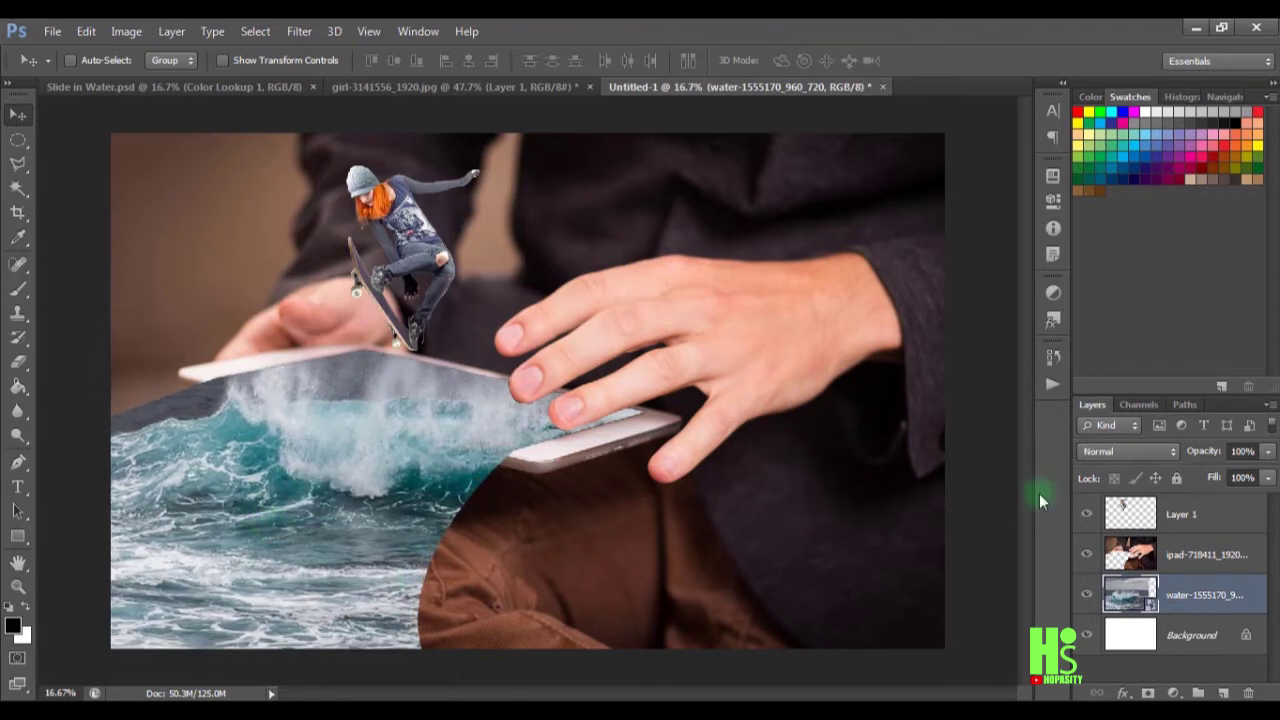
- Add a Gradient Map adjustment directly above the tablet photo layer and set its blend mode to Multiply
click(1193, 529)
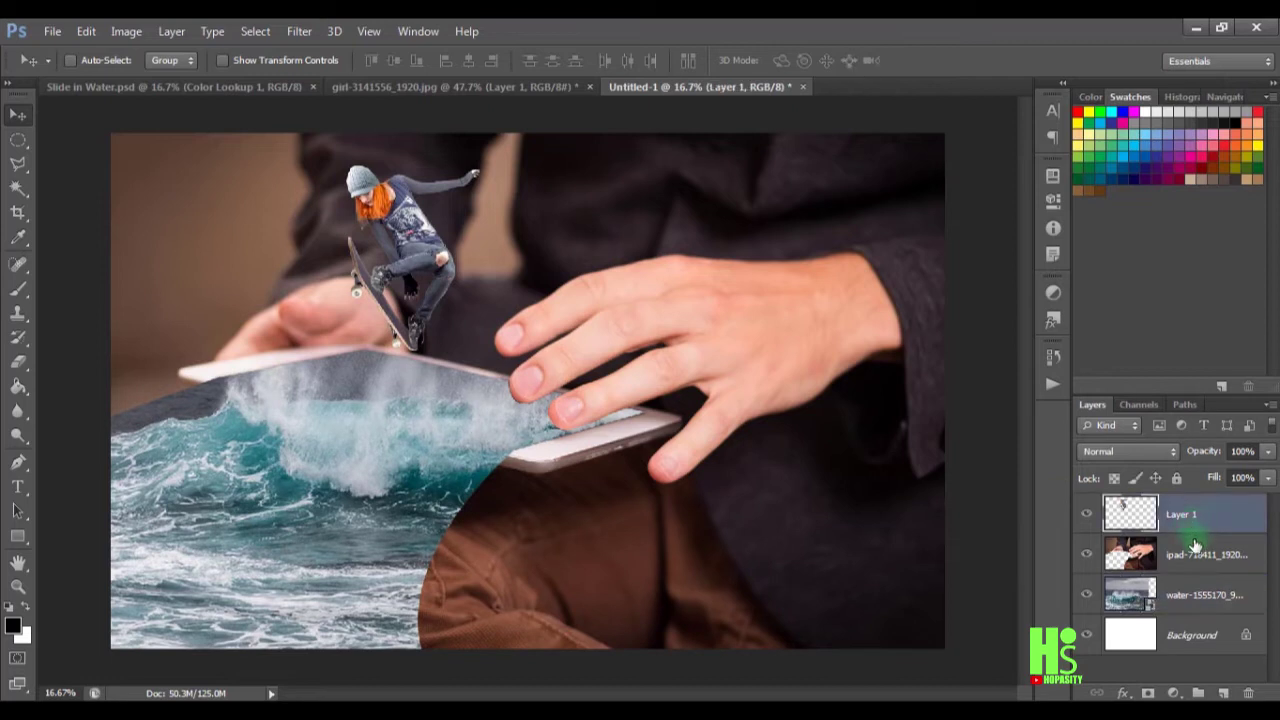
click(1196, 548)
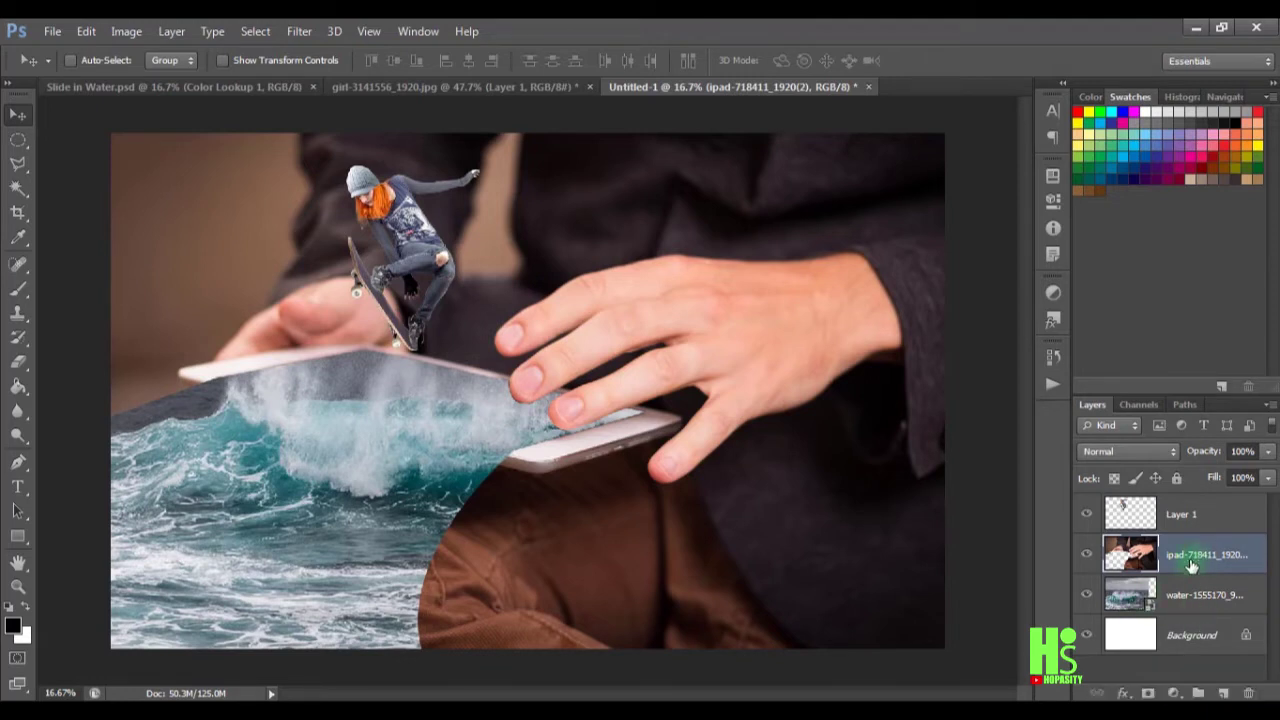
click(1173, 693)
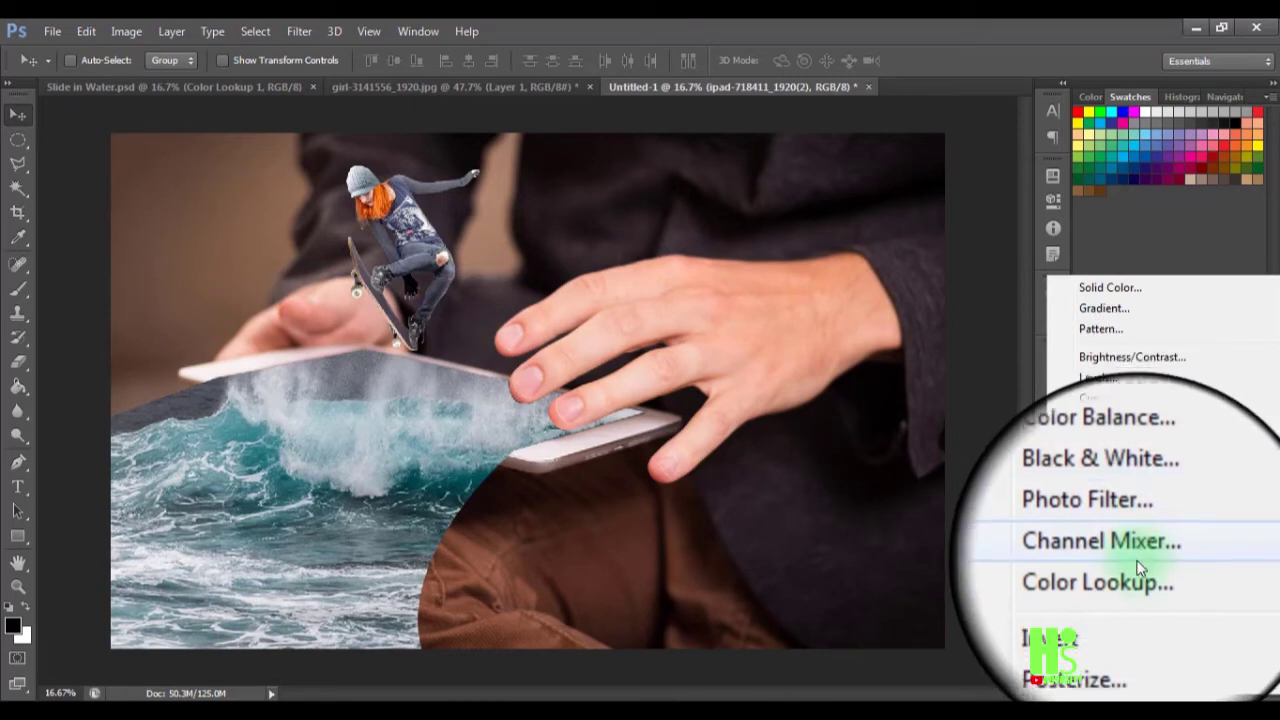
click(1139, 660)
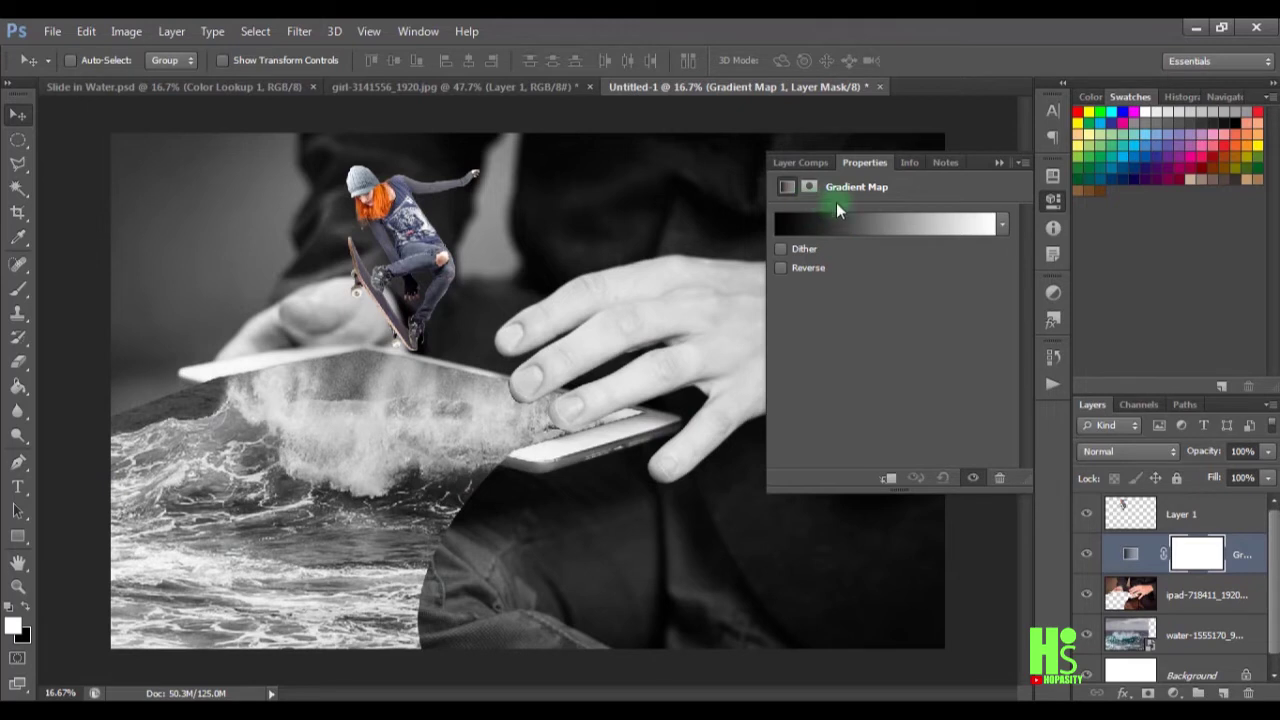
click(997, 161)
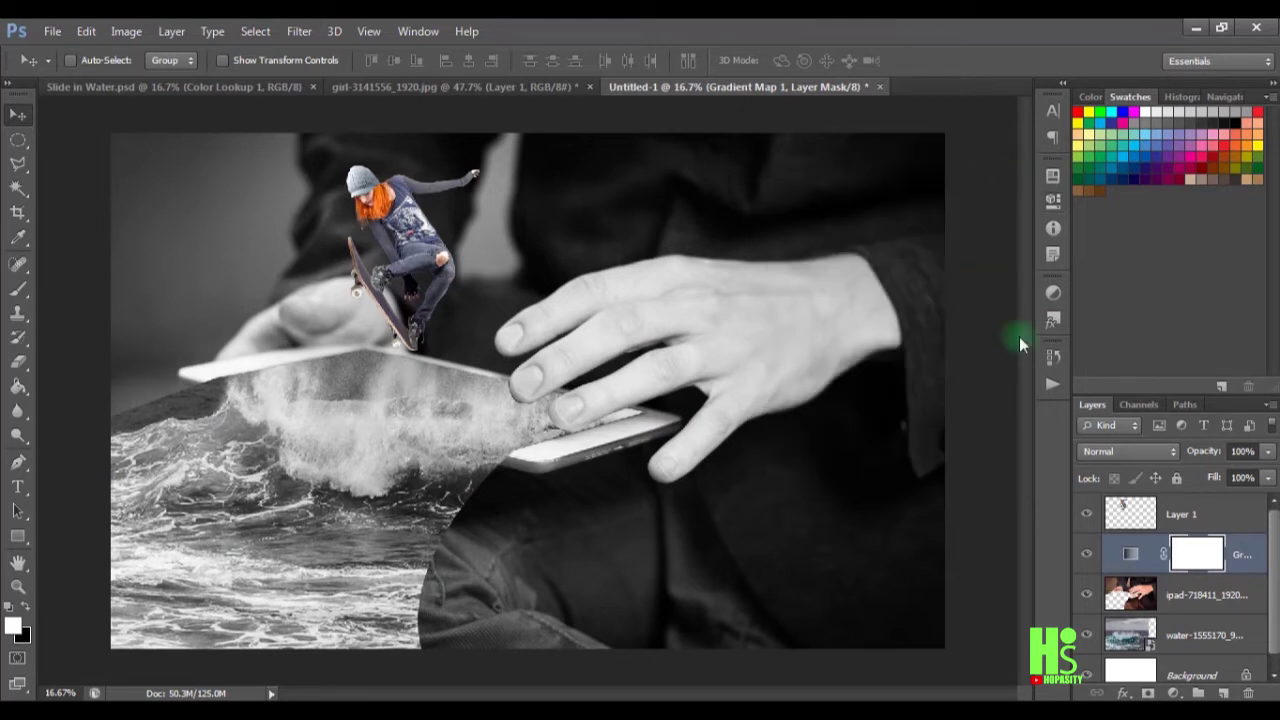
click(1120, 451)
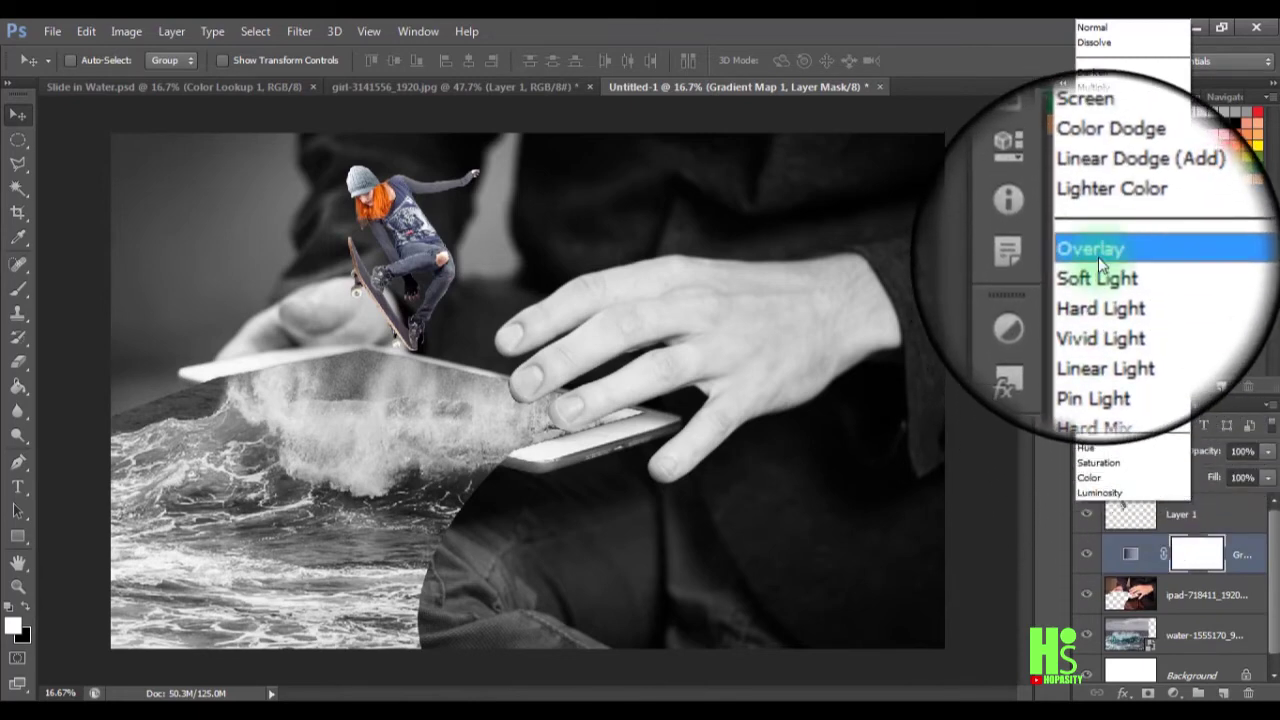
click(1100, 88)
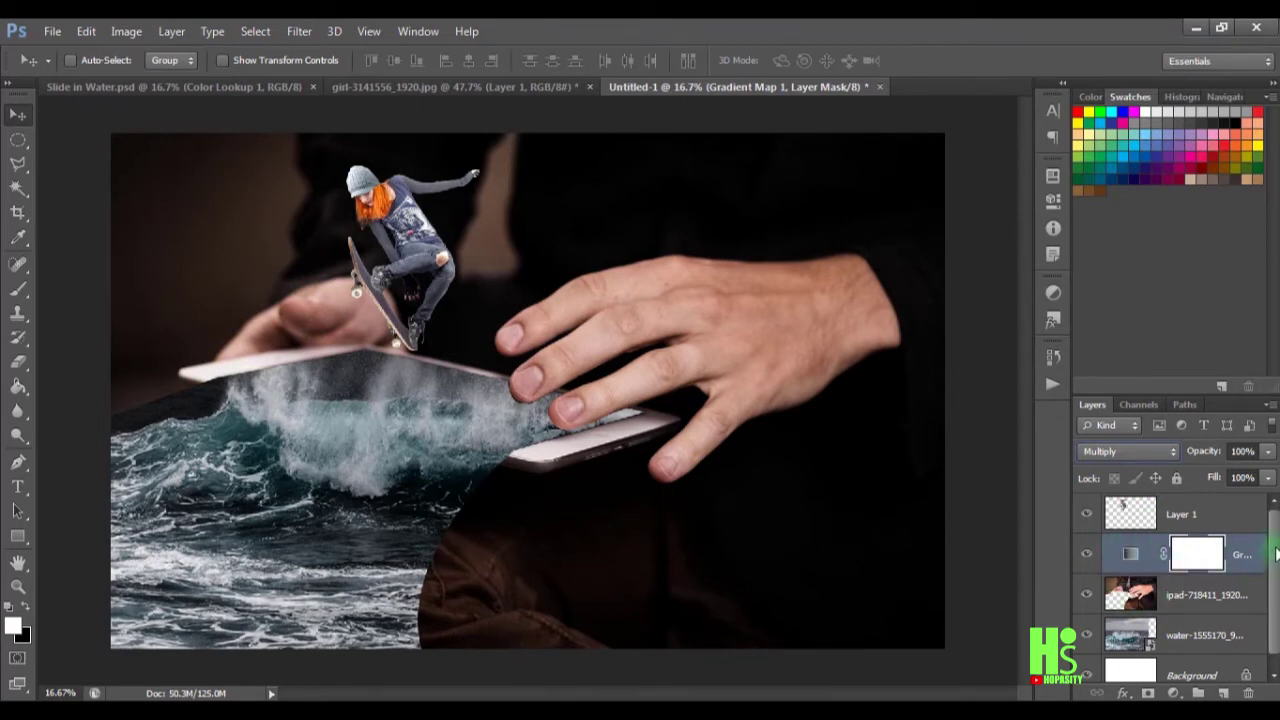
- Add a Color Lookup adjustment above the Gradient Map using the HorrorBlue.3DL 3DLUT file
scroll(1276, 555, down, 1)
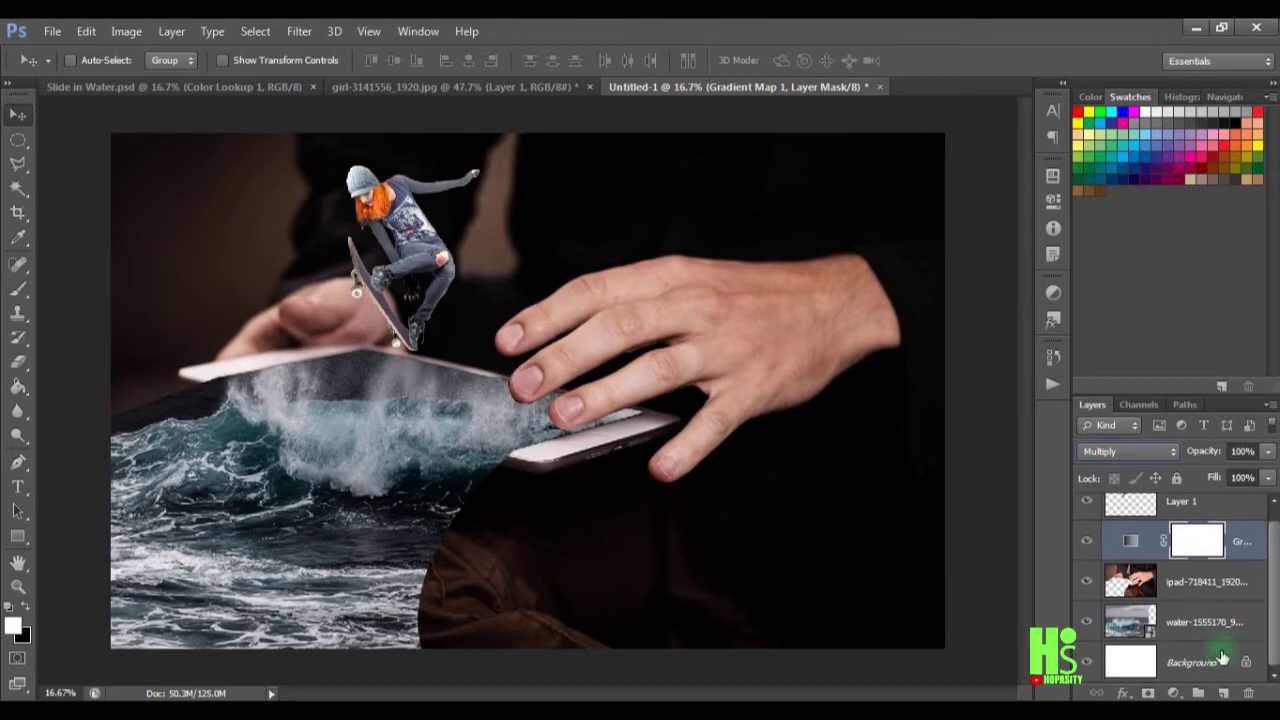
click(1174, 694)
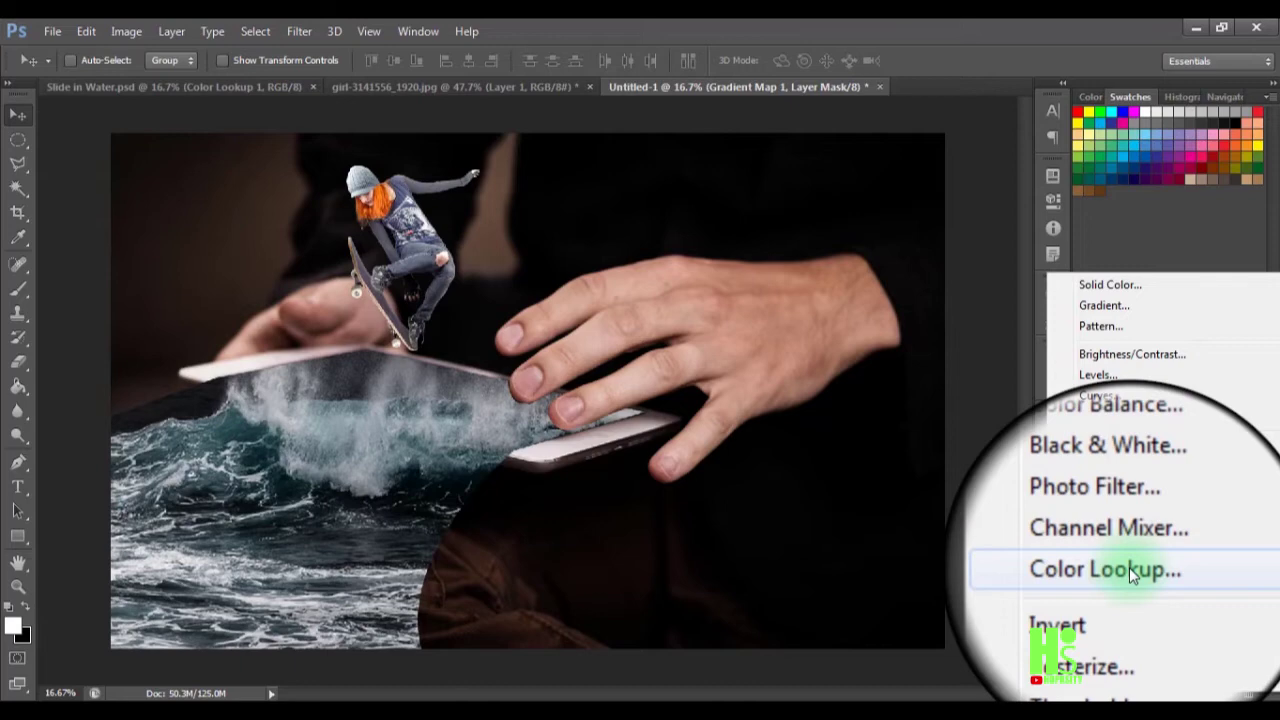
click(1129, 567)
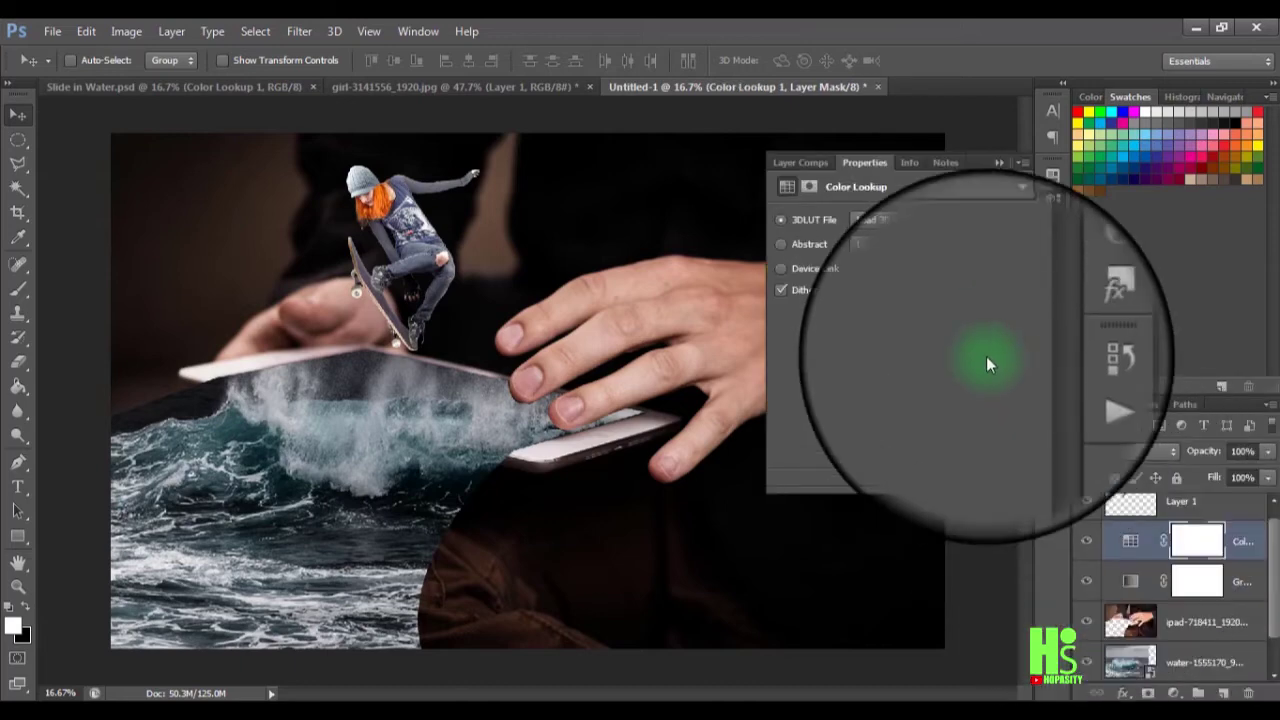
click(920, 222)
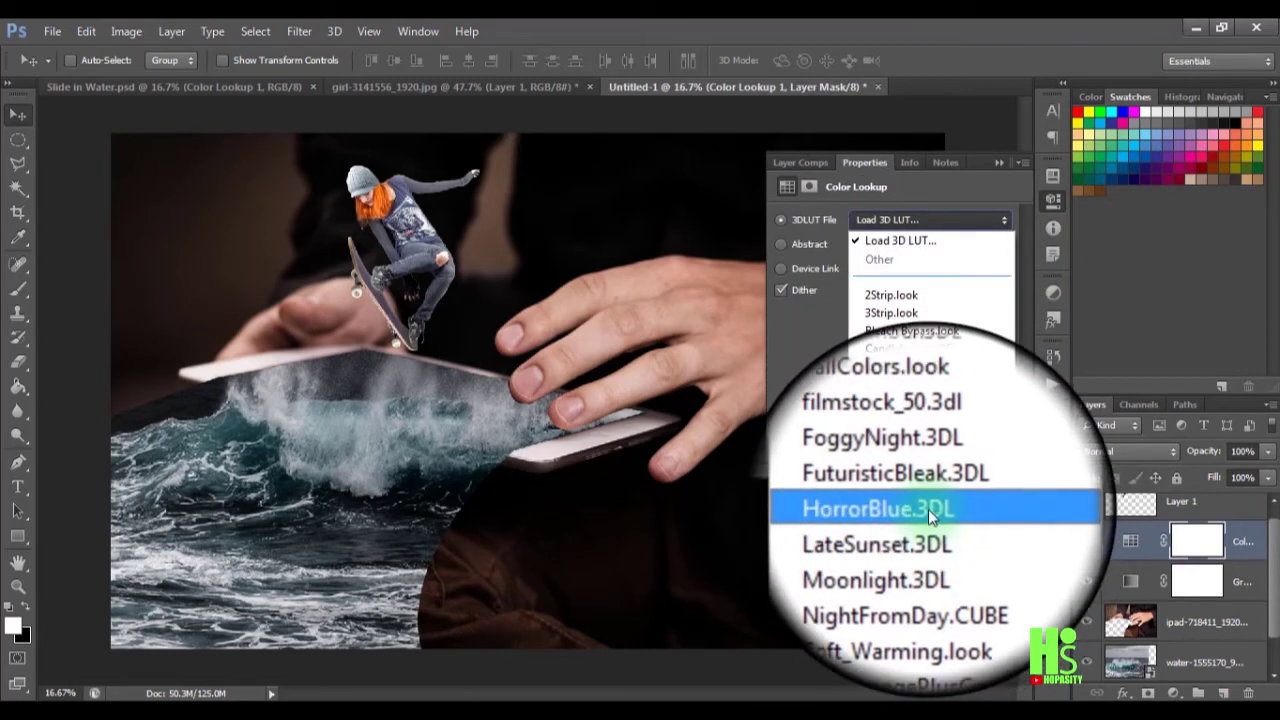
click(929, 511)
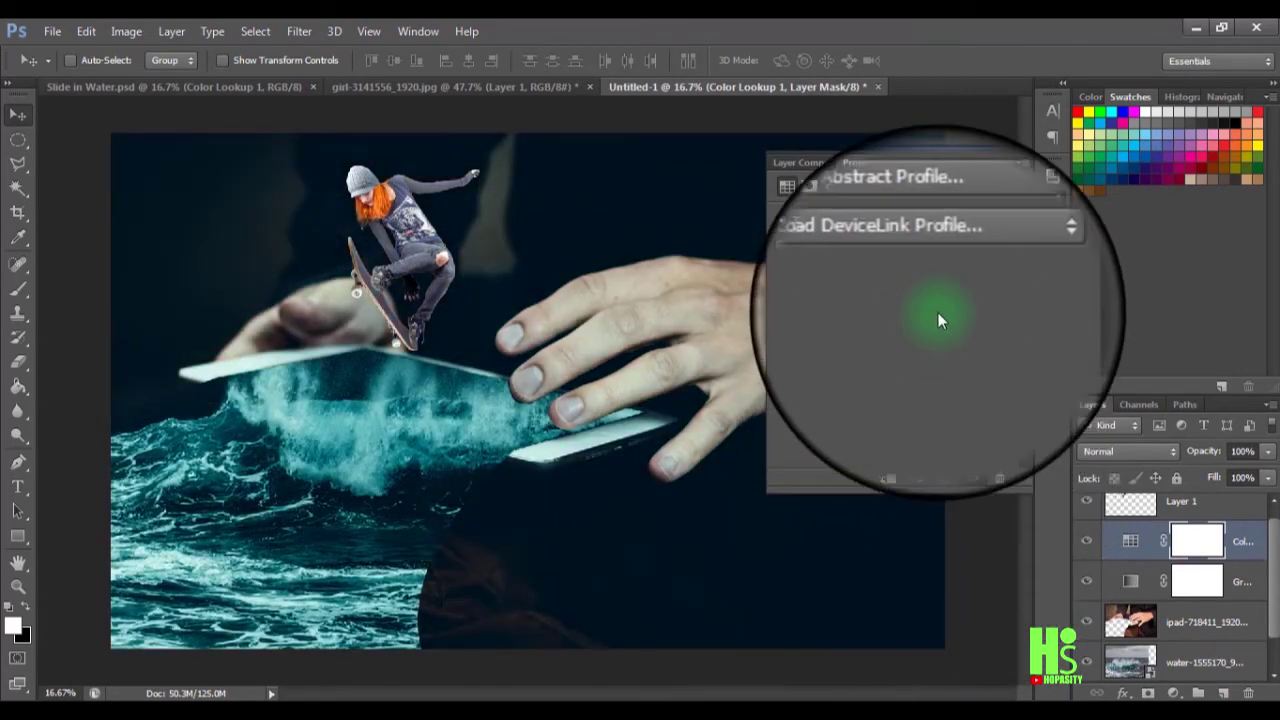
click(1000, 165)
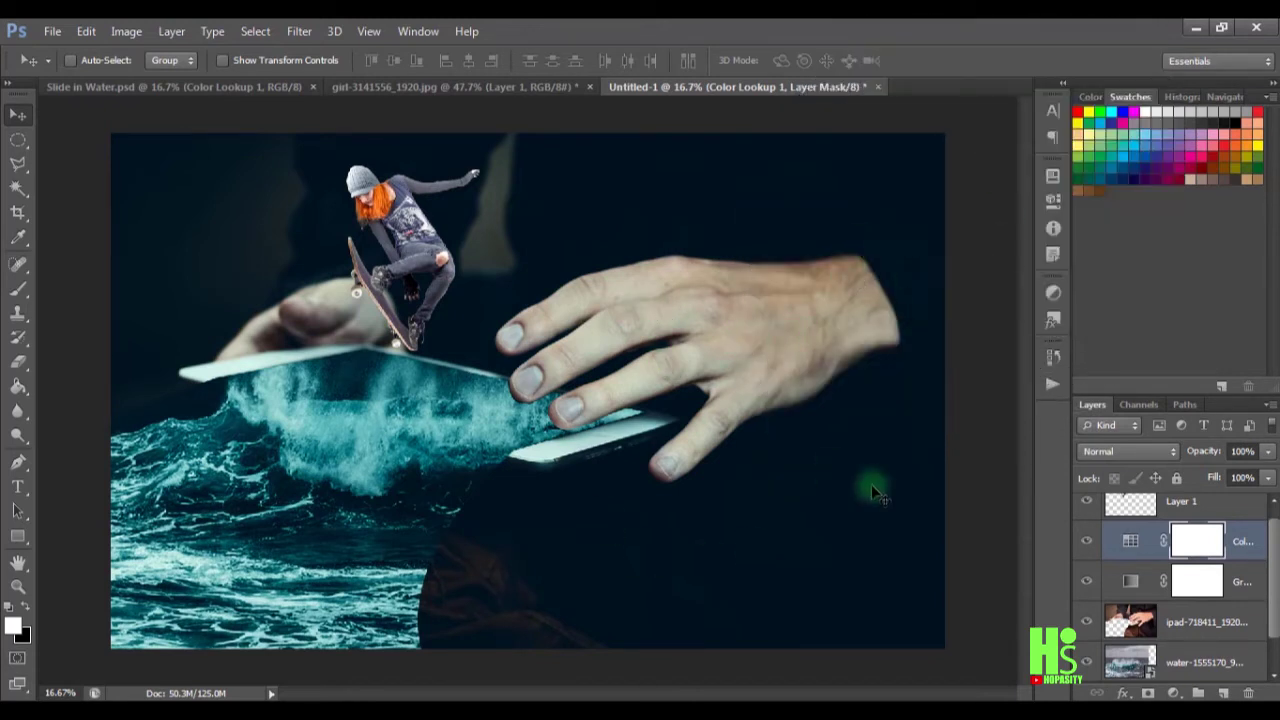
- Convert the tablet photo layer to a smart object
drag(1276, 580, 1274, 556)
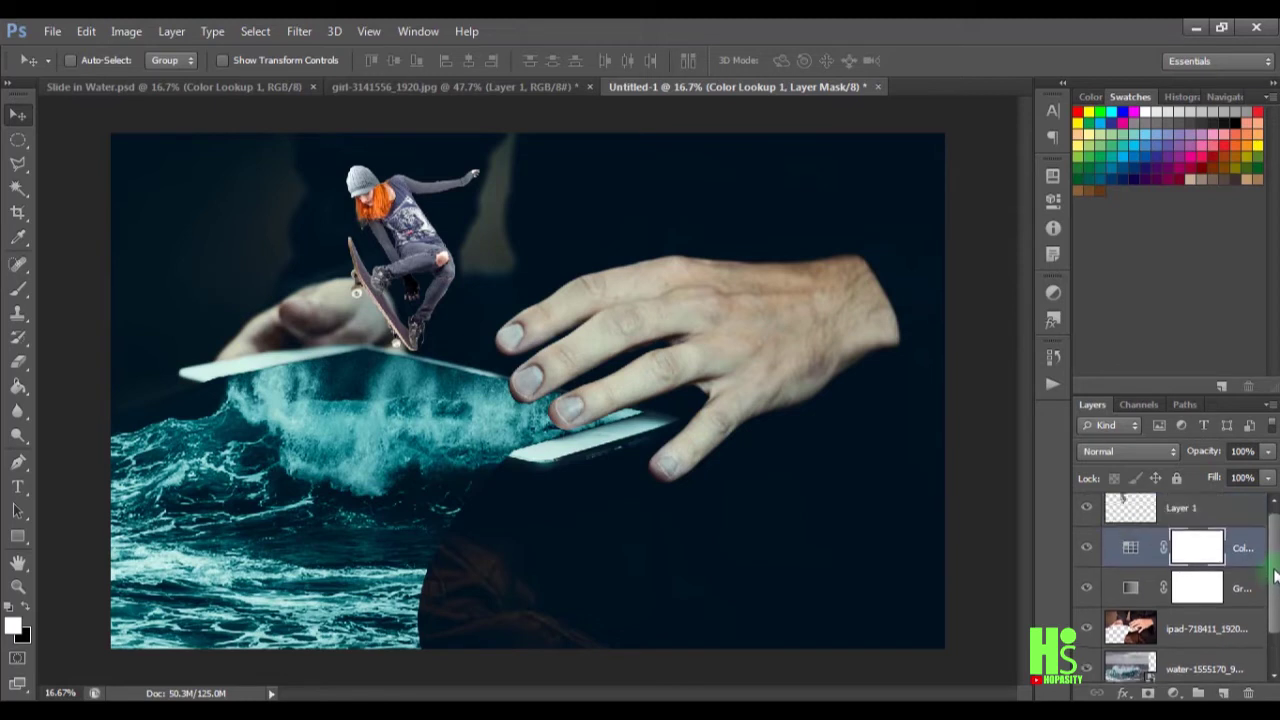
click(1180, 640)
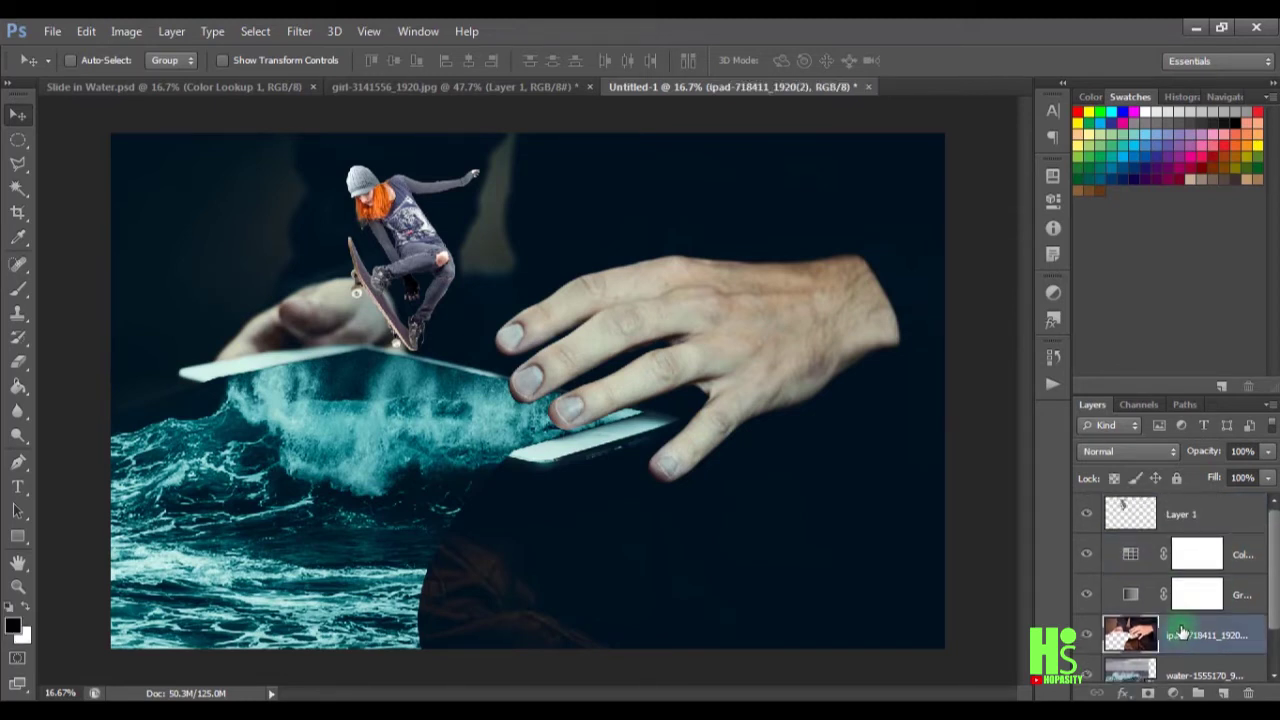
right_click(1183, 632)
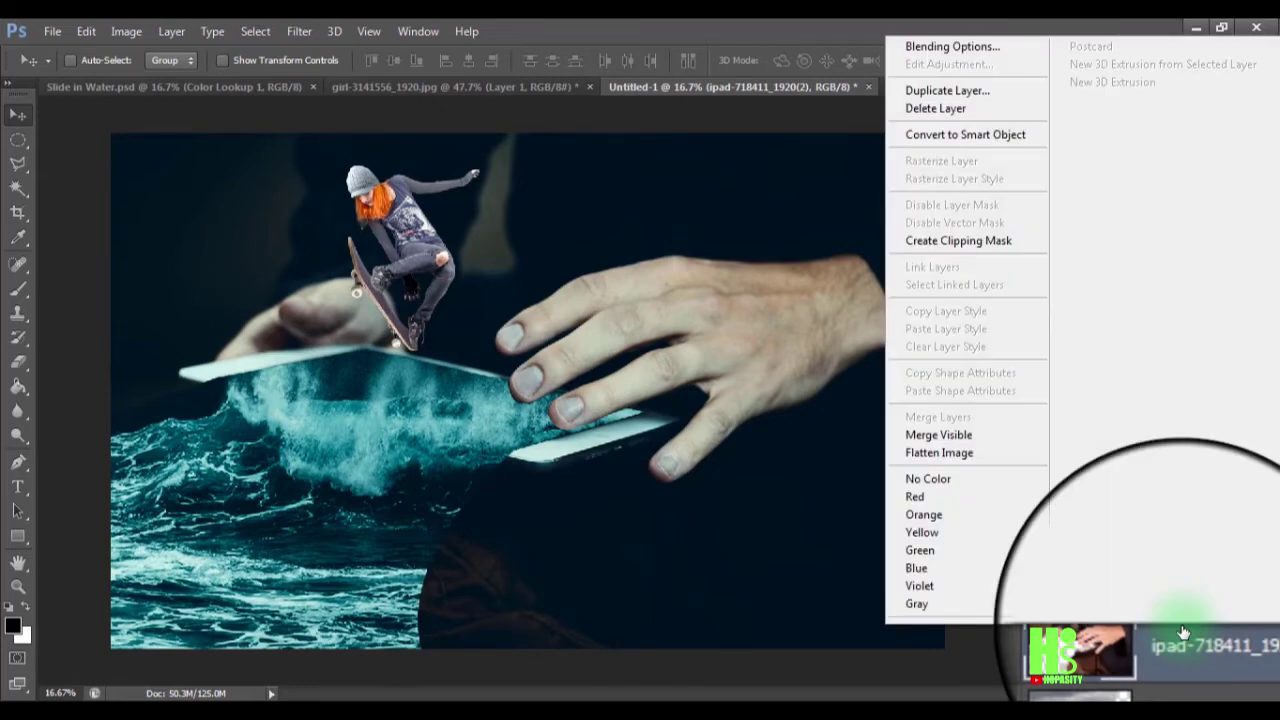
click(977, 134)
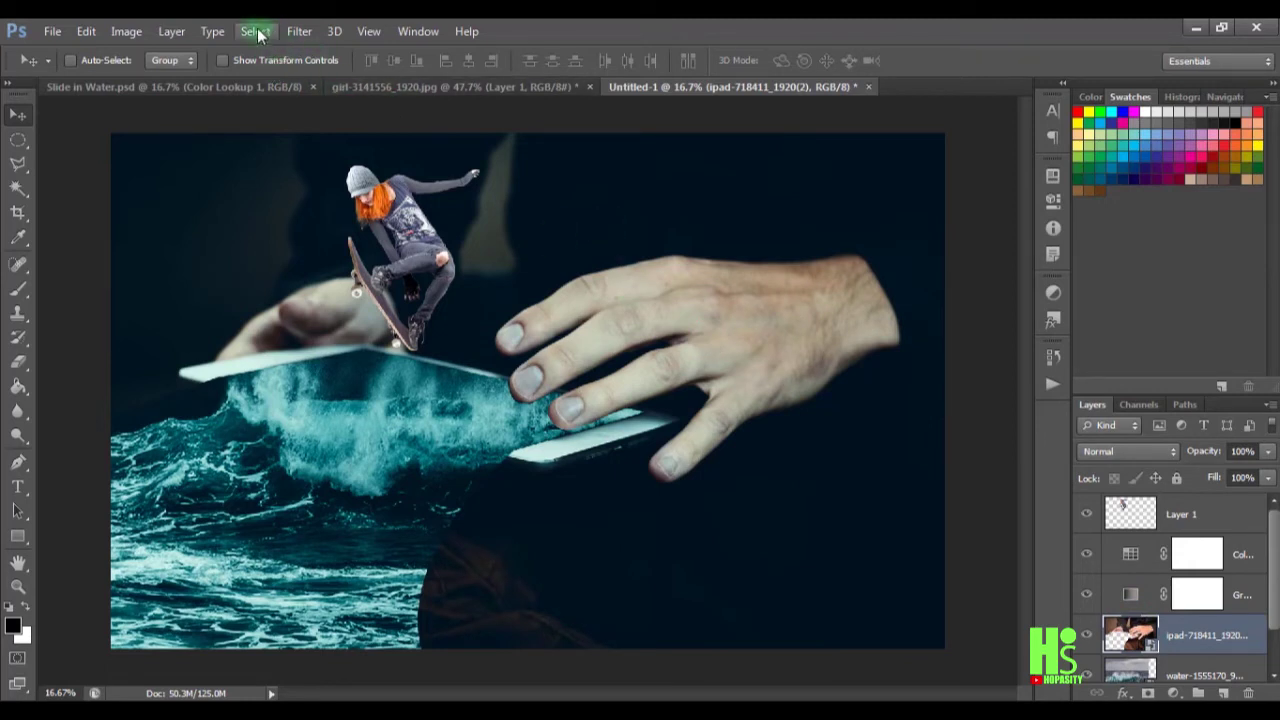
click(145, 240)
click(160, 440)
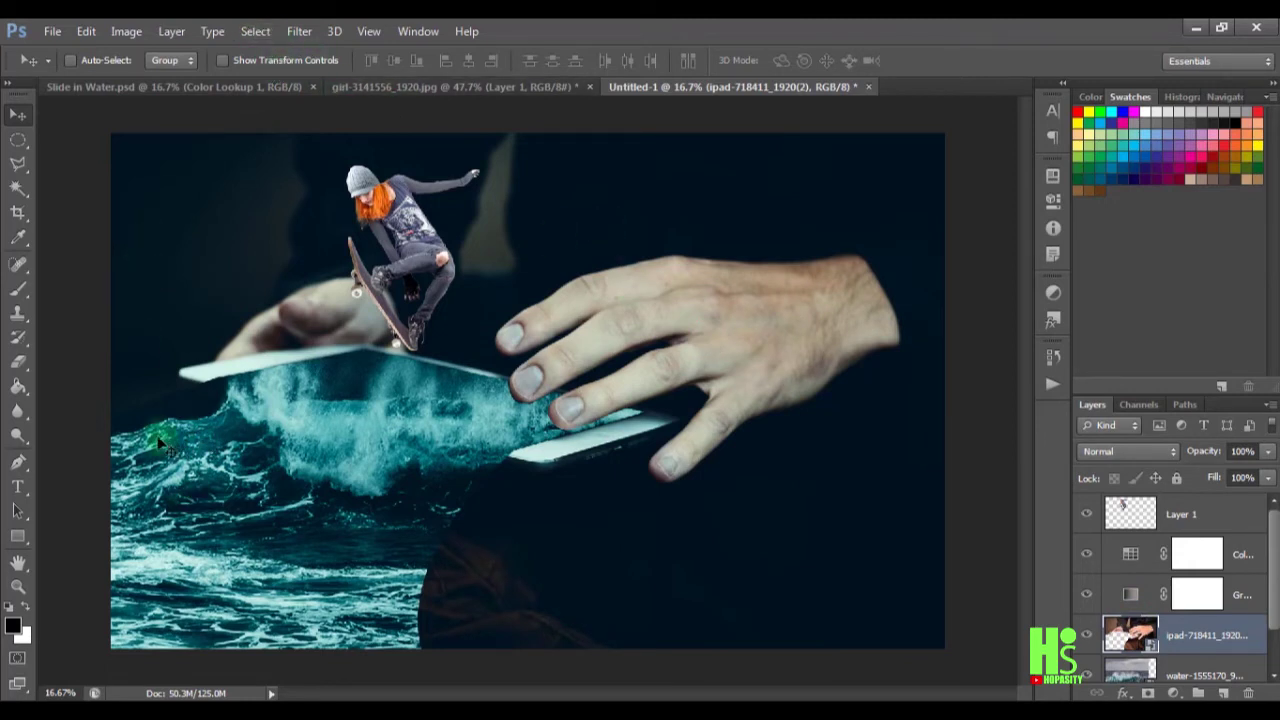
click(393, 578)
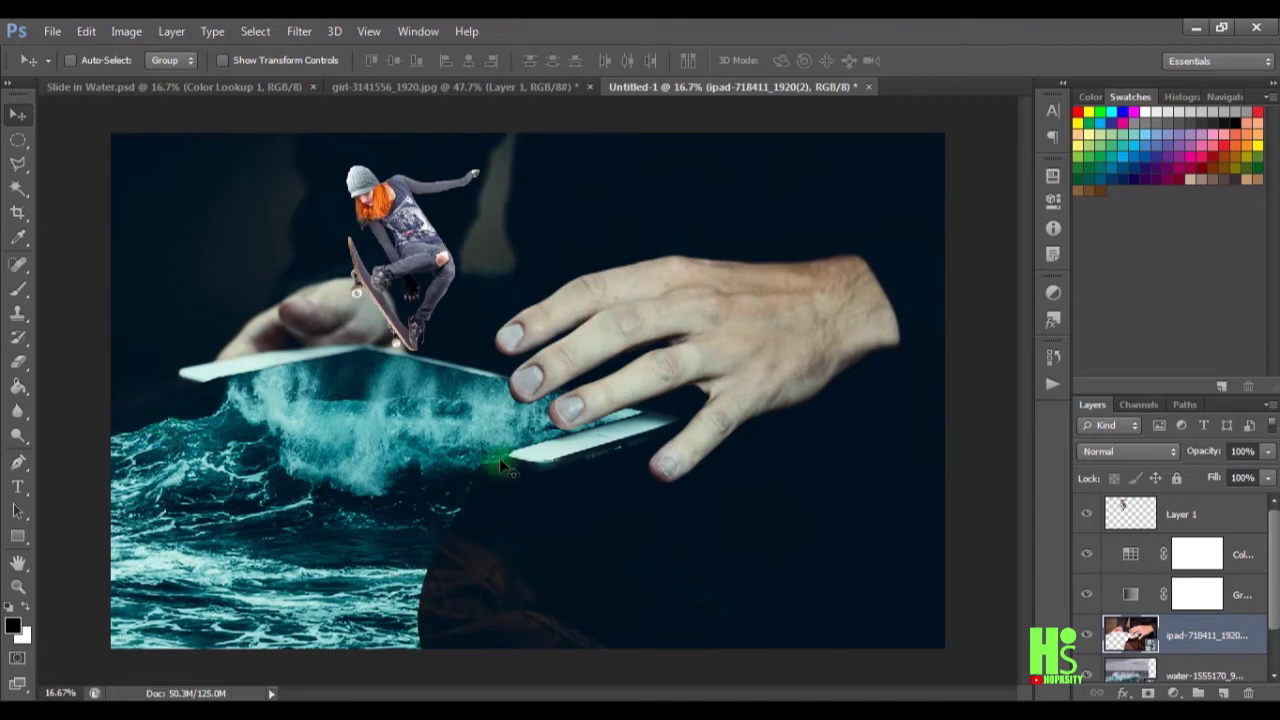
click(478, 508)
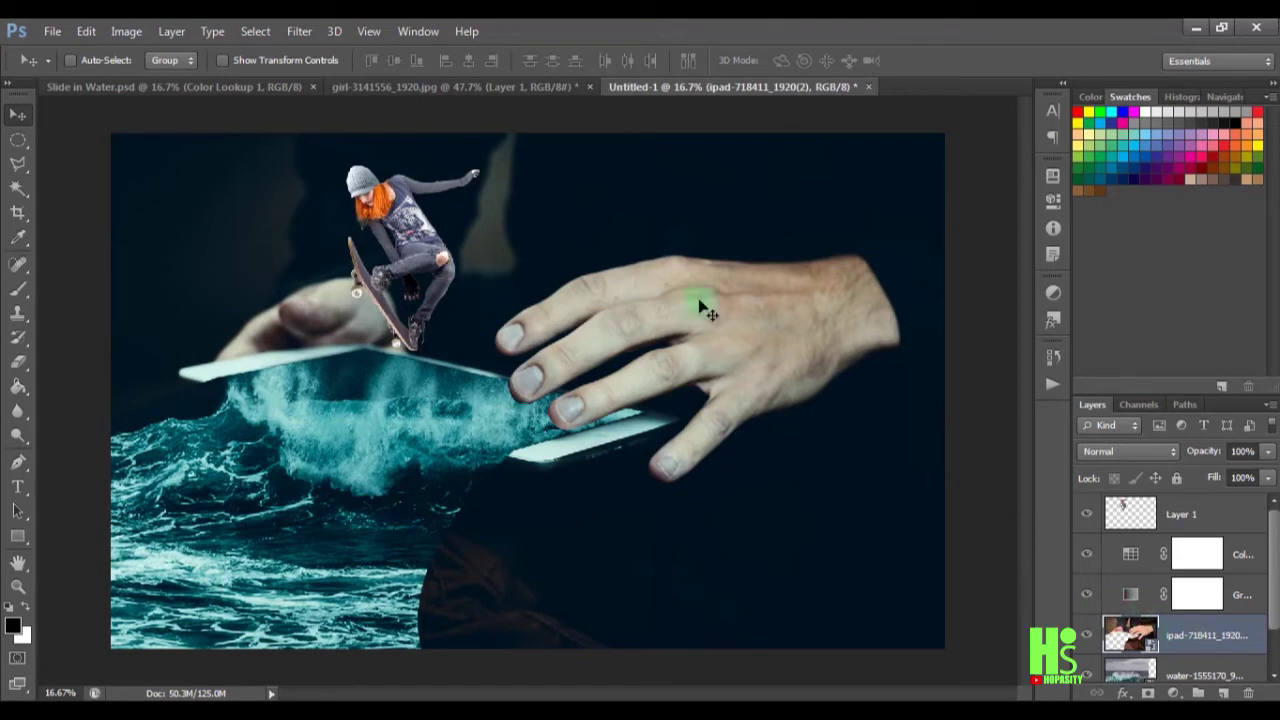
click(736, 447)
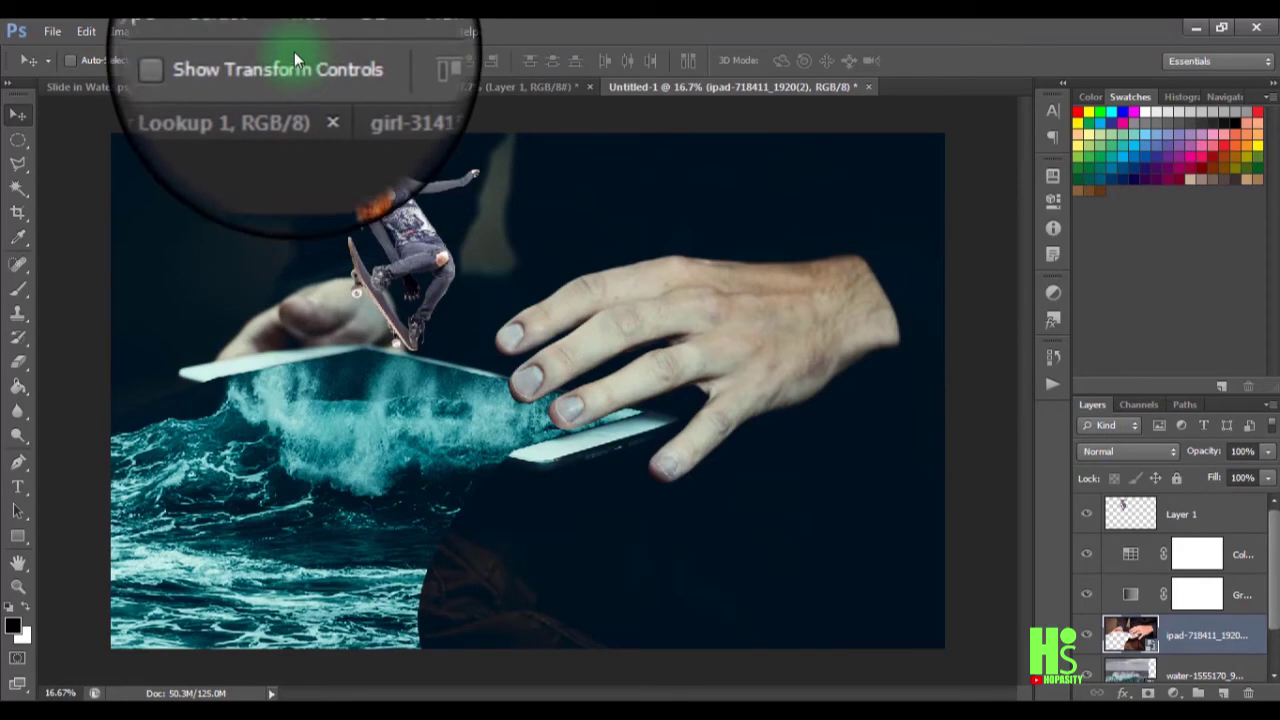
- Apply a Gaussian Blur with a 186.0-pixel radius to the tablet photo smart object
click(299, 33)
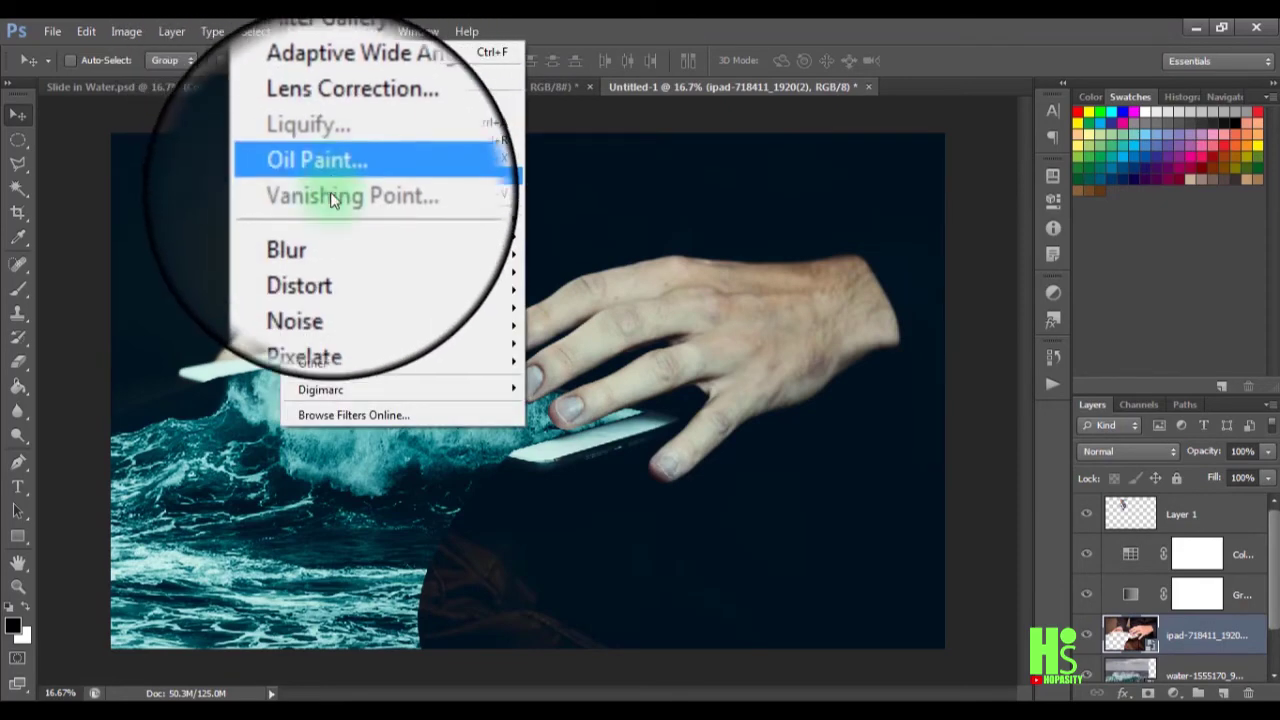
mouse_move(423, 217)
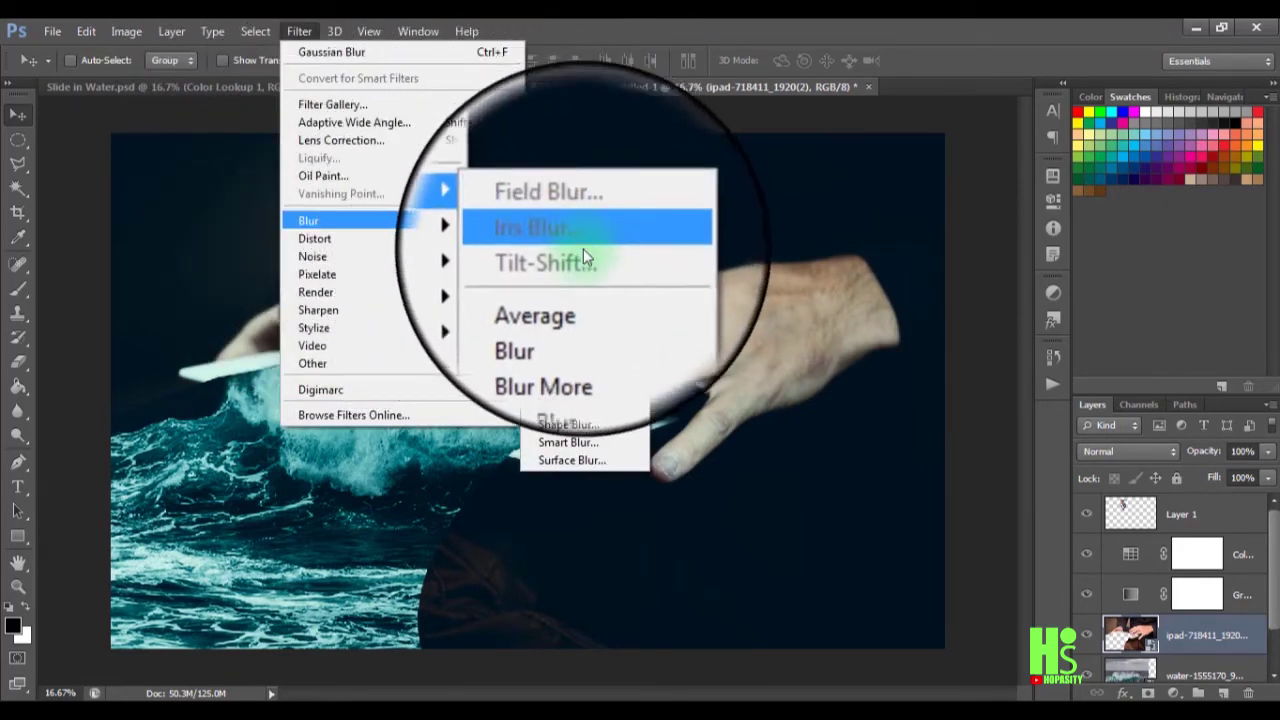
click(588, 349)
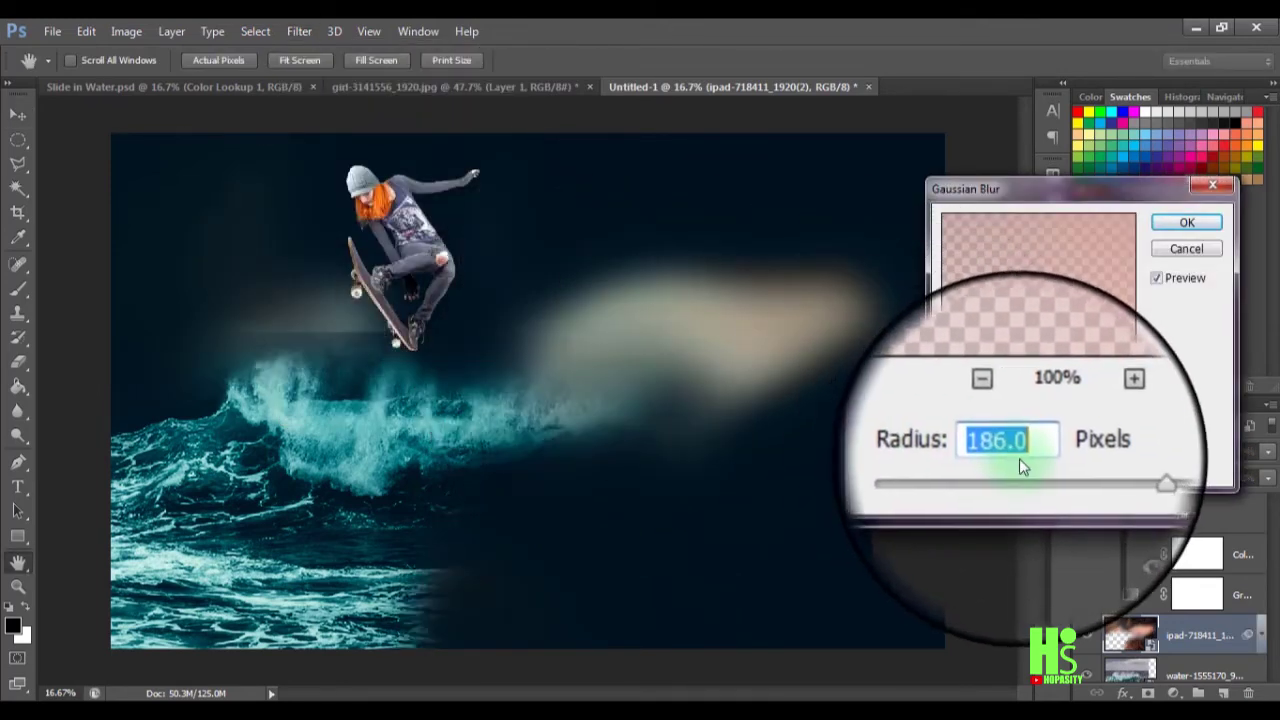
drag(1083, 457, 1093, 476)
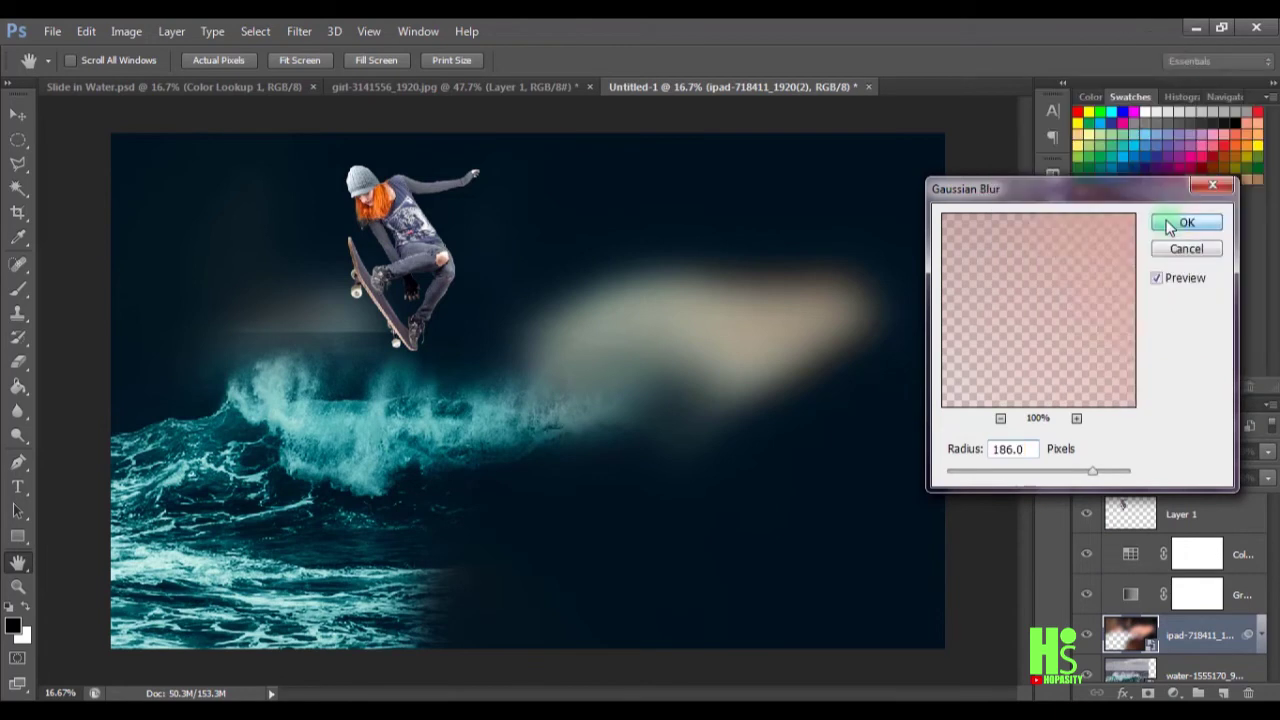
click(1170, 228)
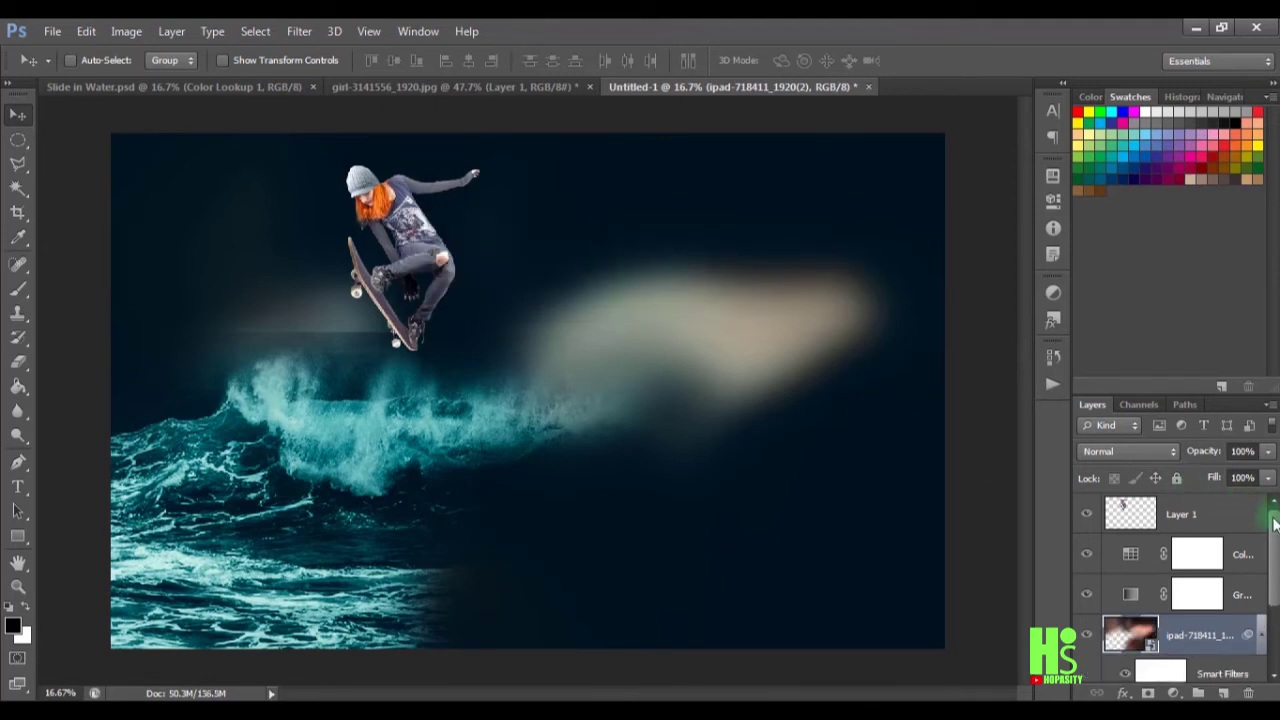
- Target the Gaussian Blur filter mask of the tablet photo and set up a soft round black brush at 500 pixels
scroll(1276, 540, down, 2)
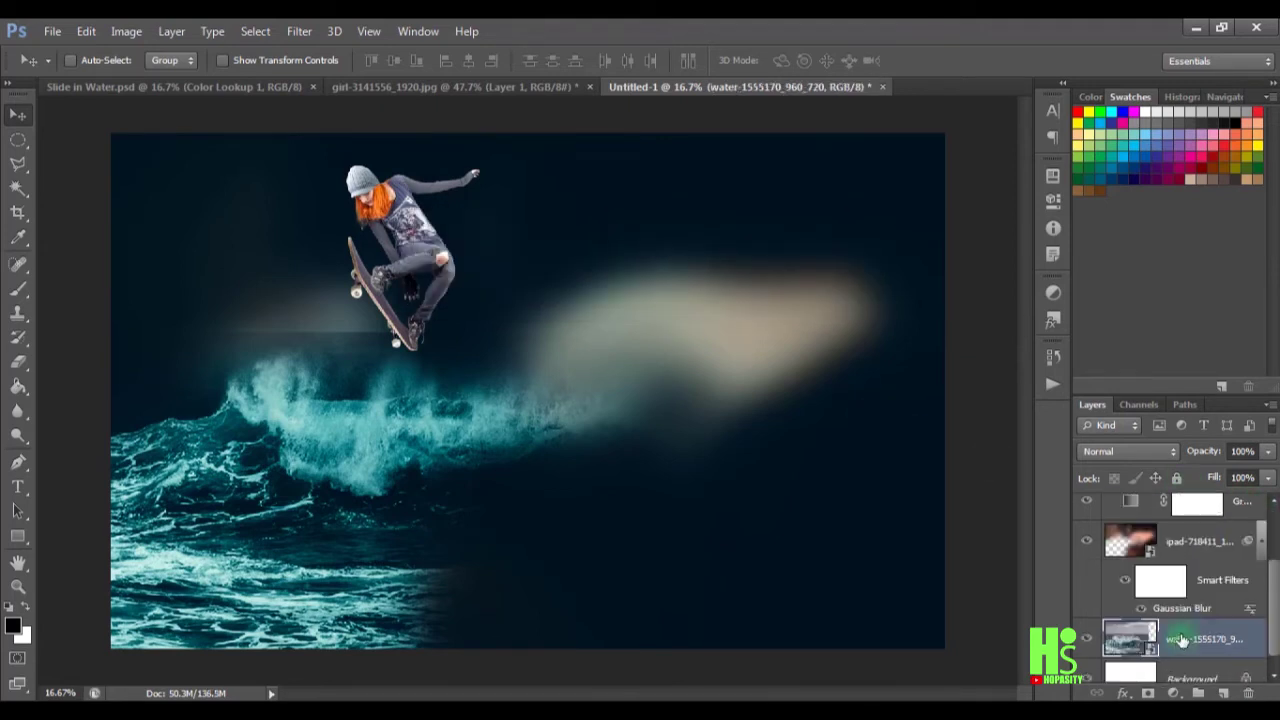
click(1162, 582)
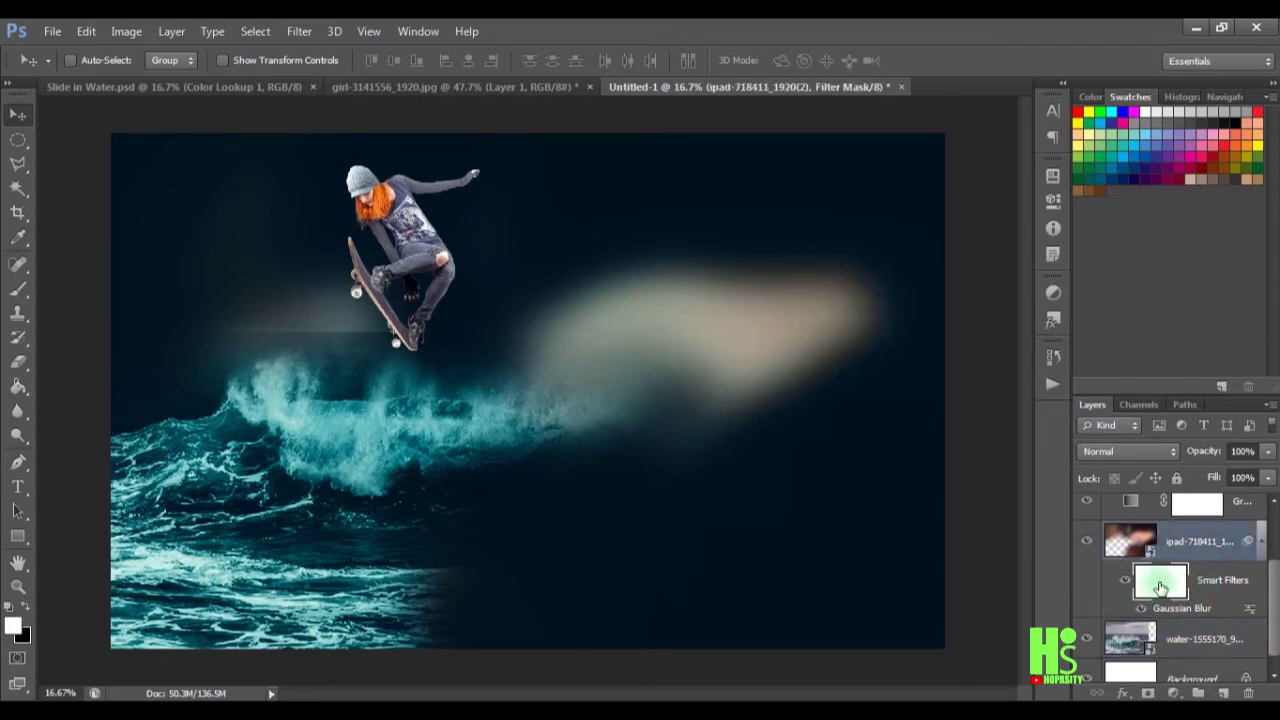
click(1152, 635)
click(1155, 588)
click(18, 289)
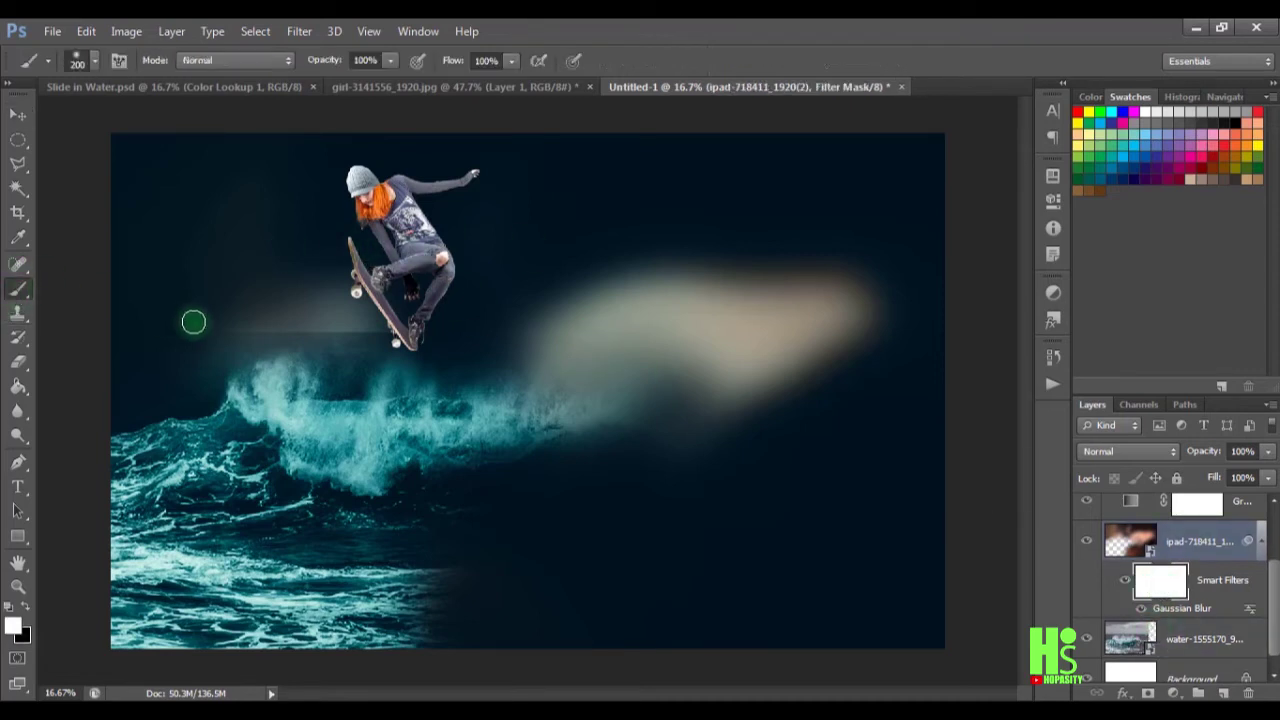
right_click(29, 301)
click(29, 301)
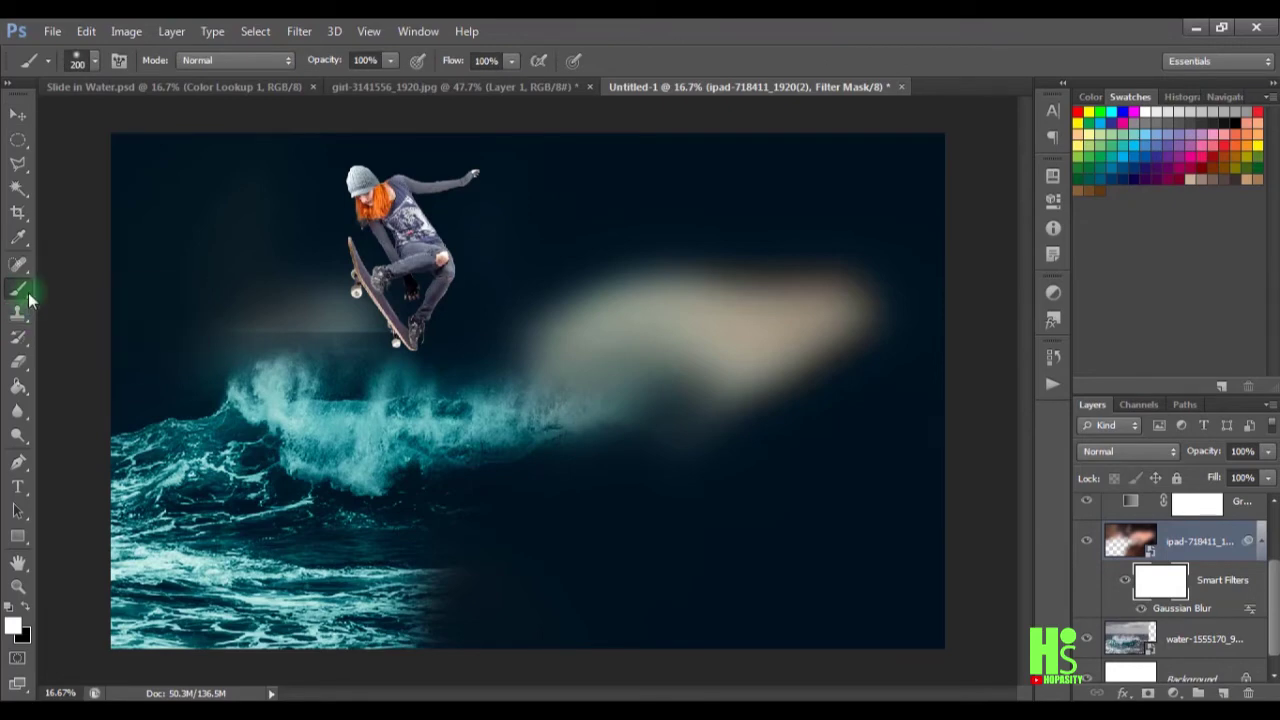
click(100, 58)
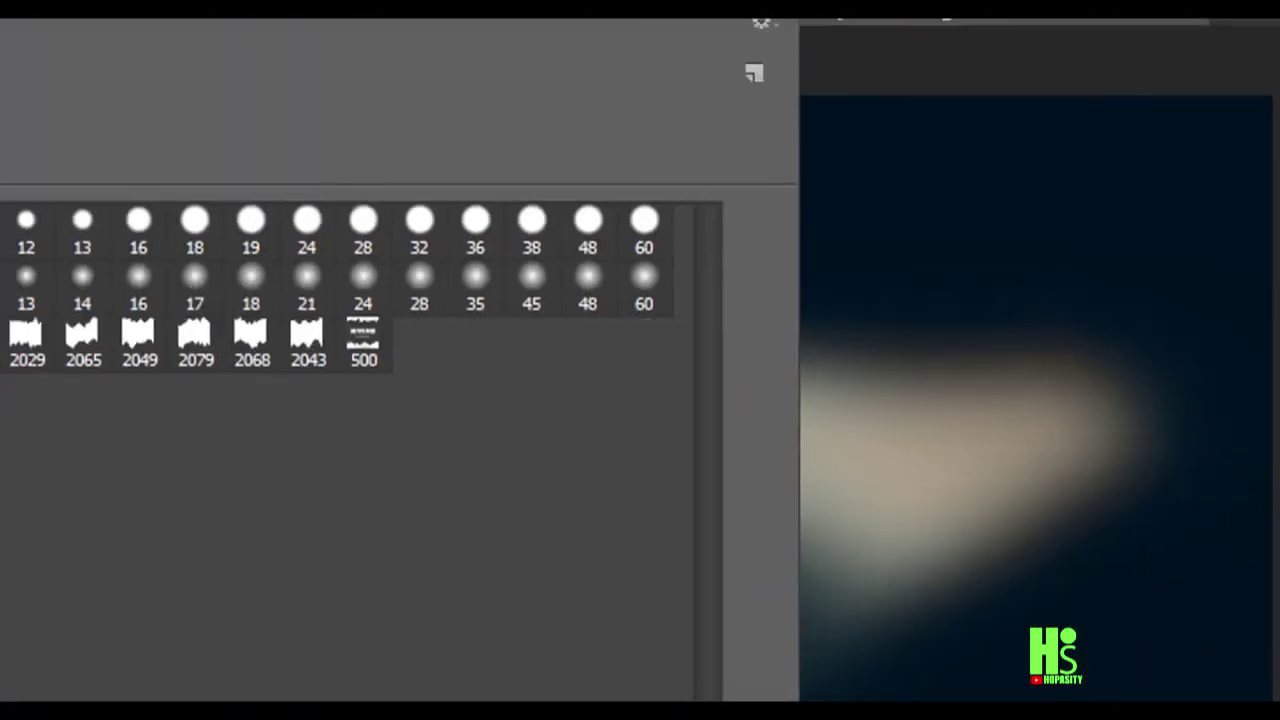
click(646, 303)
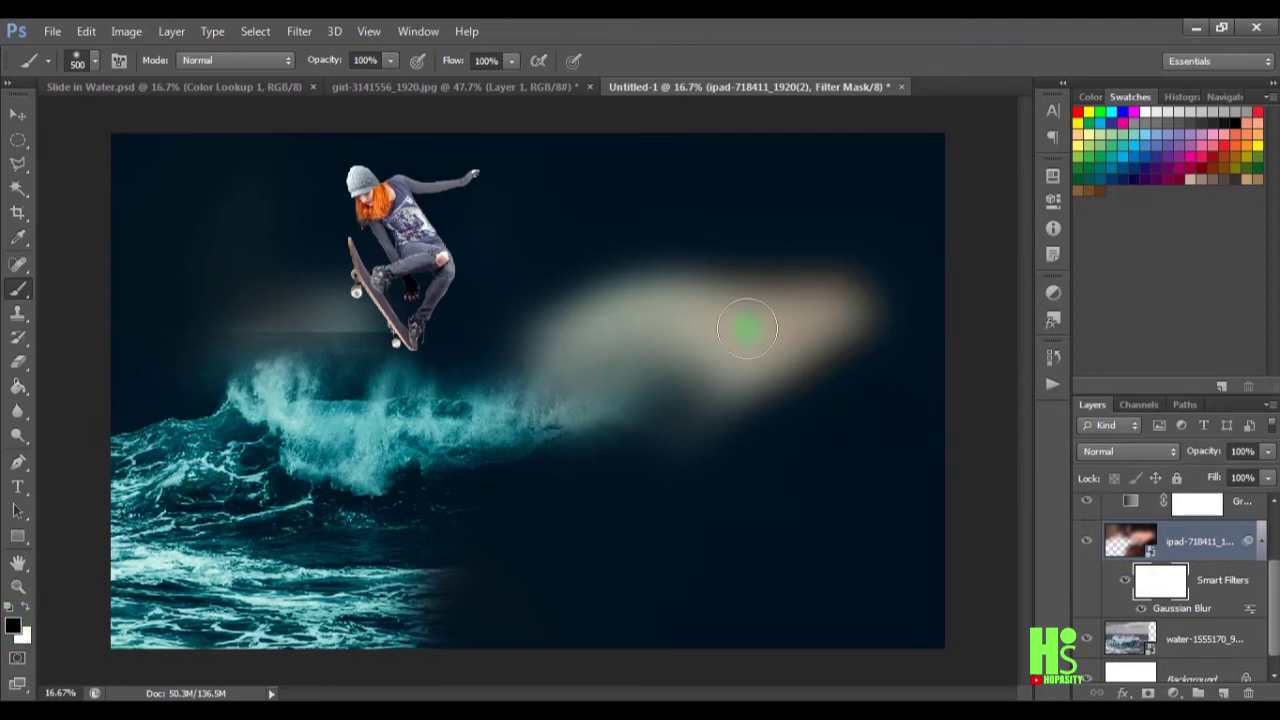
- Paint black on the filter mask over both hands and the tablet to bring them into focus, reducing the brush to 250 pixels
mouse_move(844, 305)
mouse_down()
mouse_move(831, 270)
mouse_move(798, 281)
mouse_move(815, 263)
mouse_move(784, 260)
mouse_move(795, 243)
mouse_move(715, 255)
mouse_up()
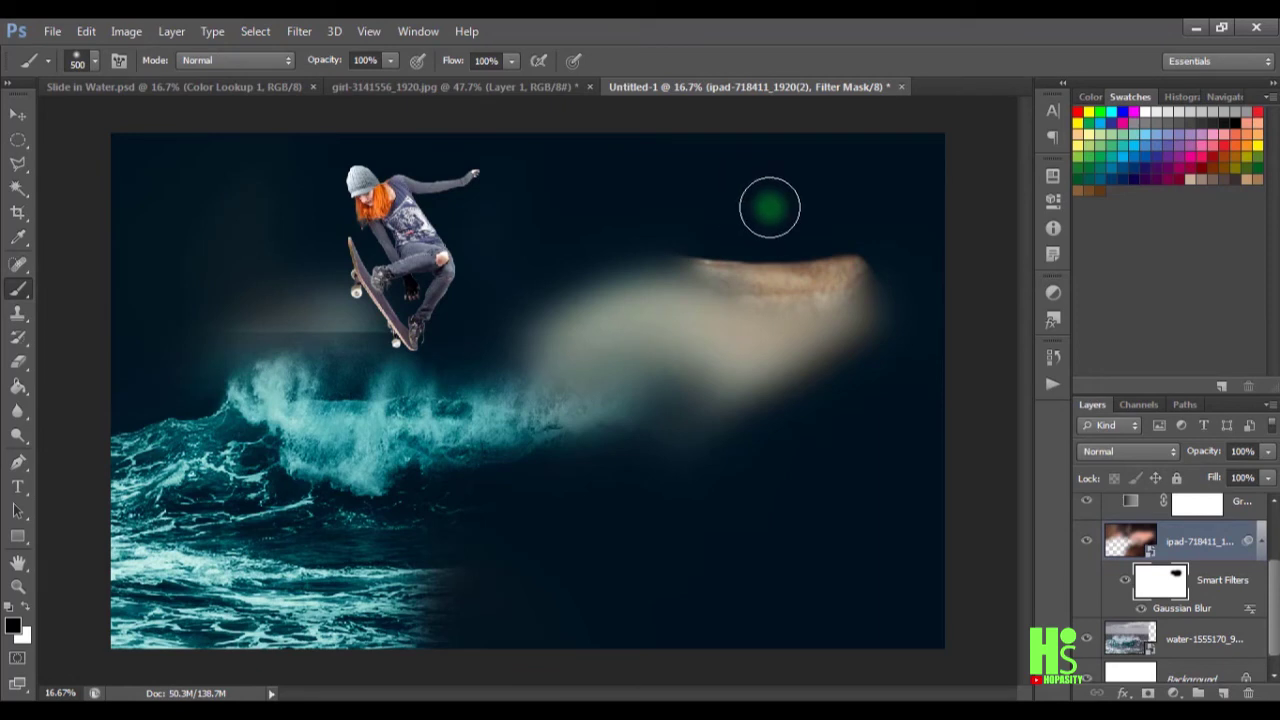
mouse_move(685, 265)
mouse_down()
mouse_move(700, 277)
mouse_move(455, 310)
mouse_move(354, 300)
mouse_move(422, 193)
mouse_move(365, 287)
mouse_move(220, 300)
mouse_move(186, 183)
mouse_move(211, 323)
mouse_move(189, 350)
mouse_move(385, 320)
mouse_move(253, 296)
mouse_up()
mouse_move(926, 236)
mouse_down()
mouse_move(829, 300)
mouse_move(494, 329)
mouse_move(739, 343)
mouse_move(591, 343)
mouse_move(820, 303)
mouse_move(793, 378)
mouse_move(526, 354)
mouse_move(454, 463)
mouse_move(586, 386)
mouse_move(686, 391)
mouse_move(494, 443)
mouse_move(646, 426)
mouse_move(543, 449)
mouse_move(609, 409)
mouse_move(472, 471)
mouse_up()
key(bracketleft)
key(bracketleft)
key(bracketleft)
key(x)
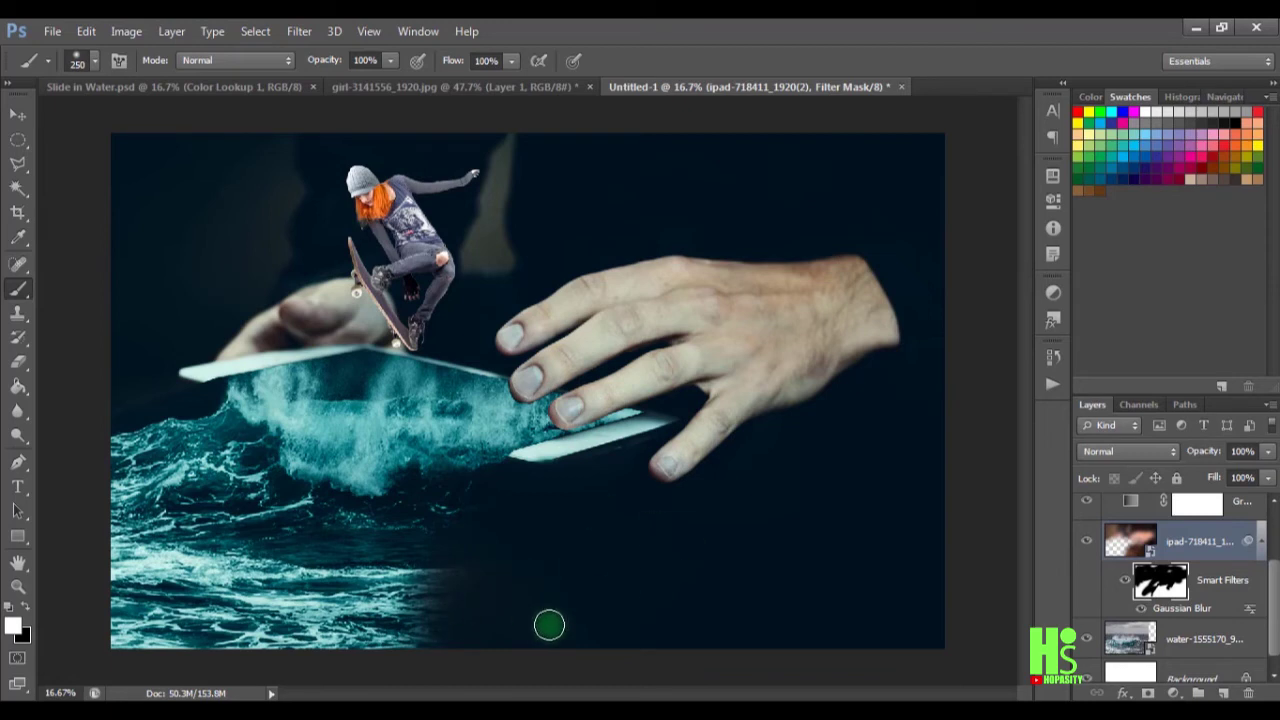
key(x)
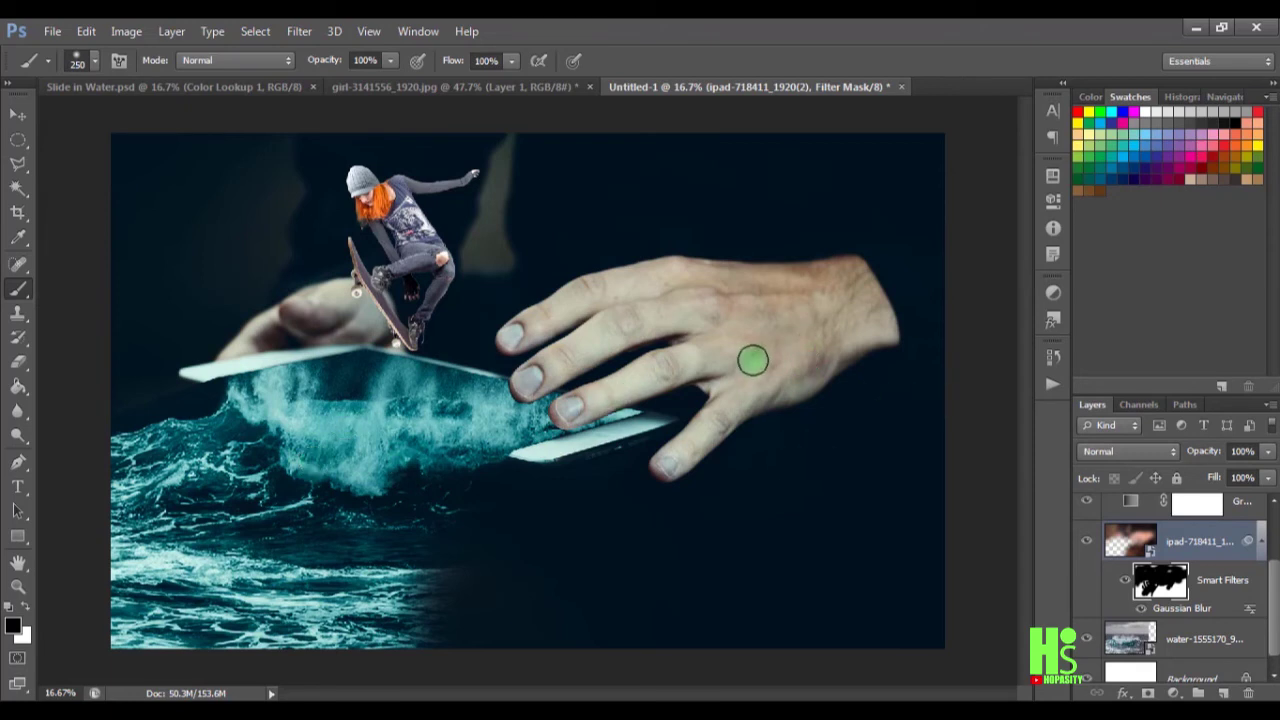
- Examine the tablet edges, fingers, wave and skateboarding girl up close for masking flaws
key(v)
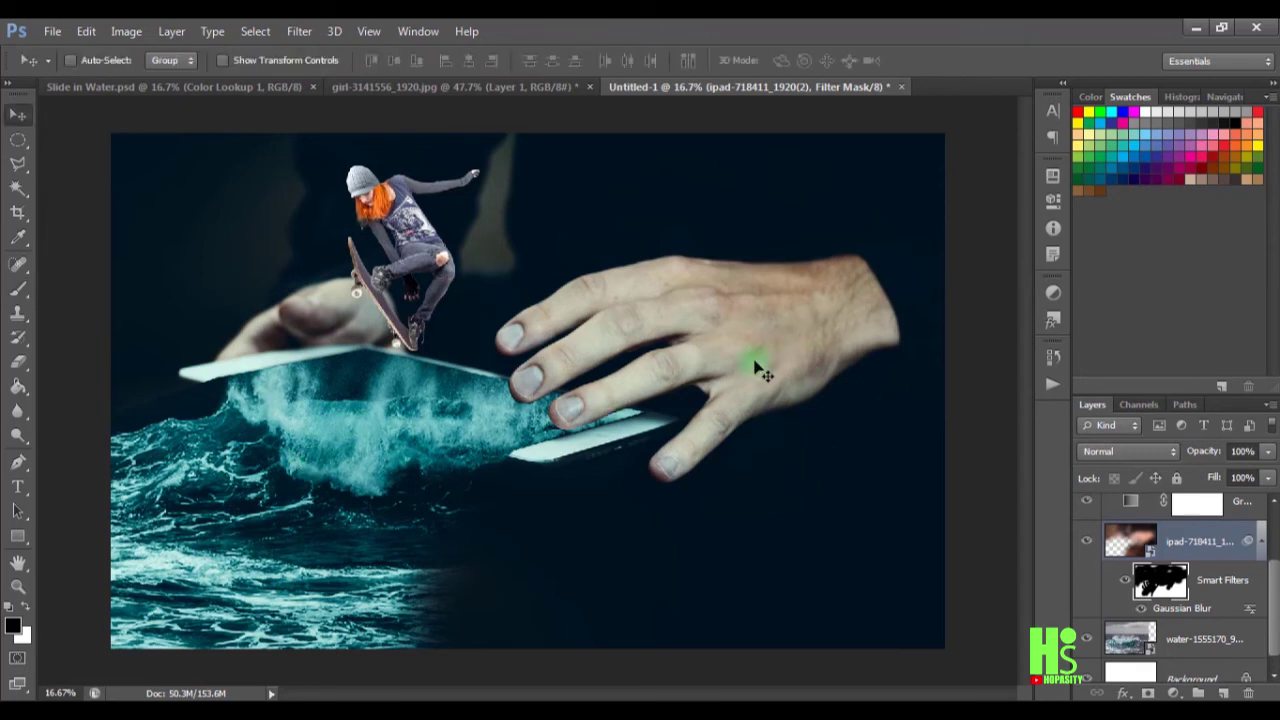
scroll(760, 370, up, 2)
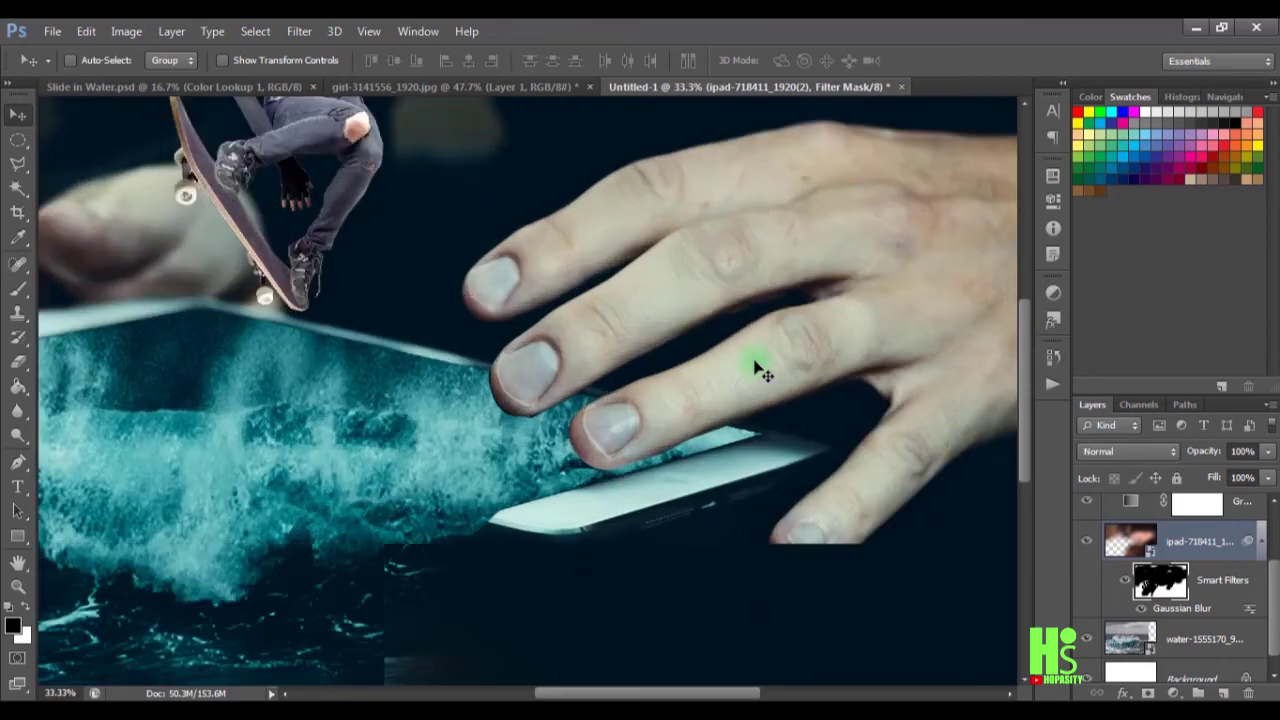
drag(643, 410, 757, 420)
drag(578, 512, 706, 371)
drag(673, 581, 674, 551)
drag(798, 338, 720, 563)
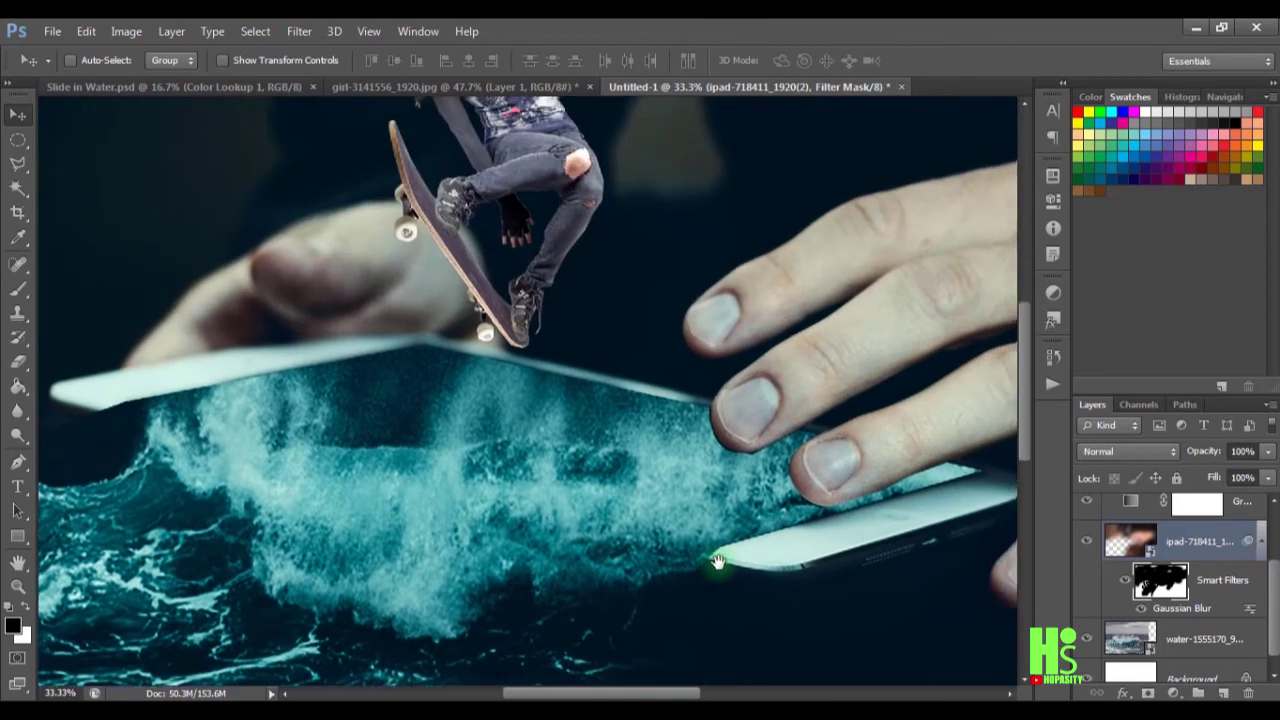
drag(718, 472, 628, 684)
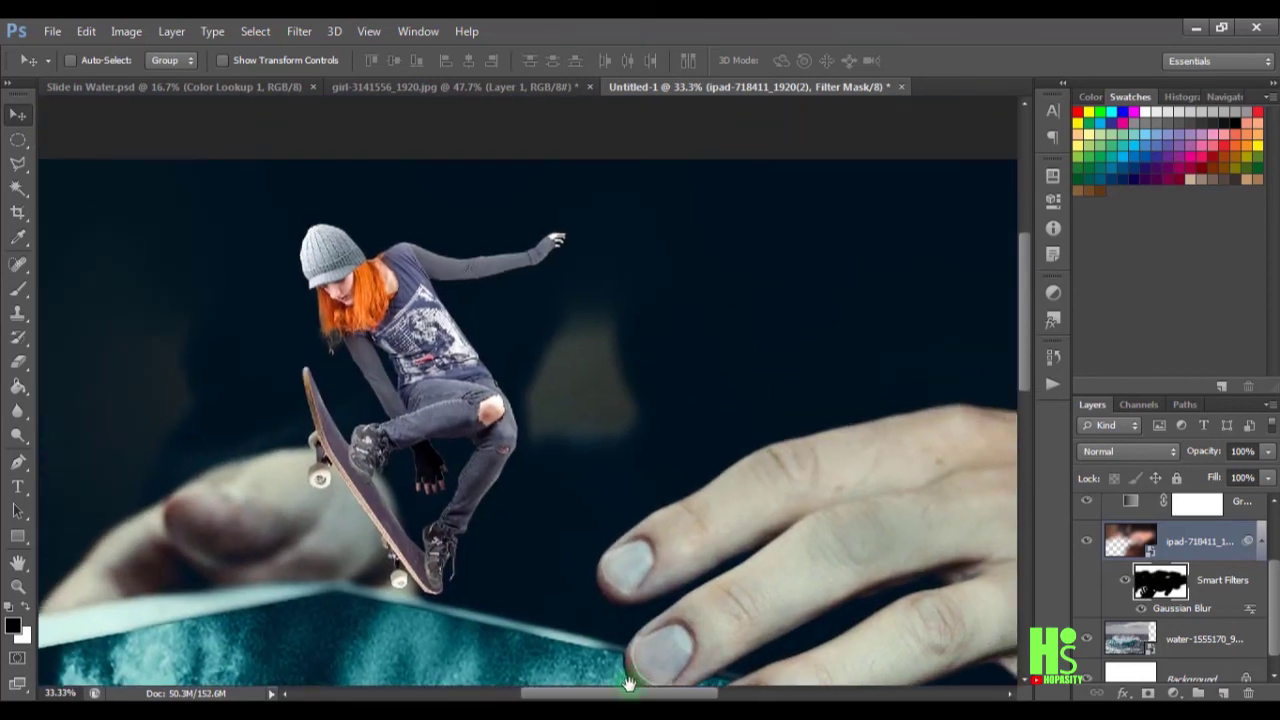
key(ctrl+0)
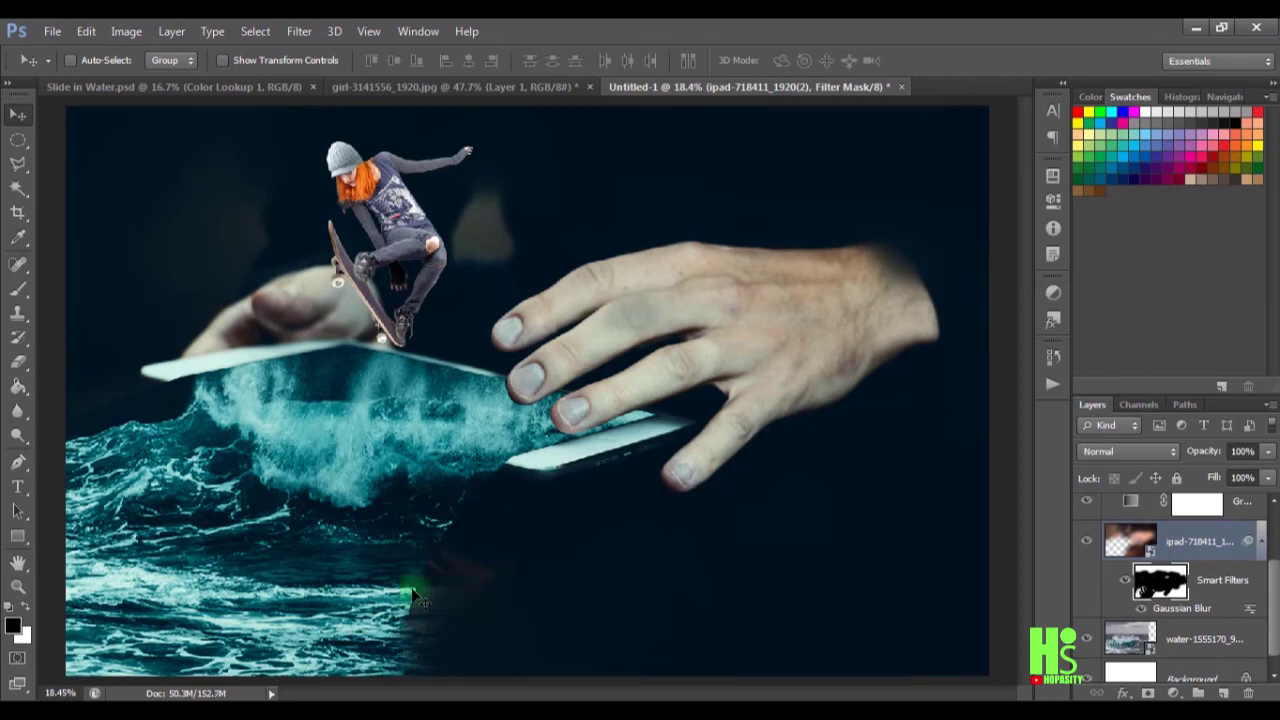
- Paint white on the filter mask with the 250-pixel brush over the dark area beside the ocean's lower edge to restore the blur
key(b)
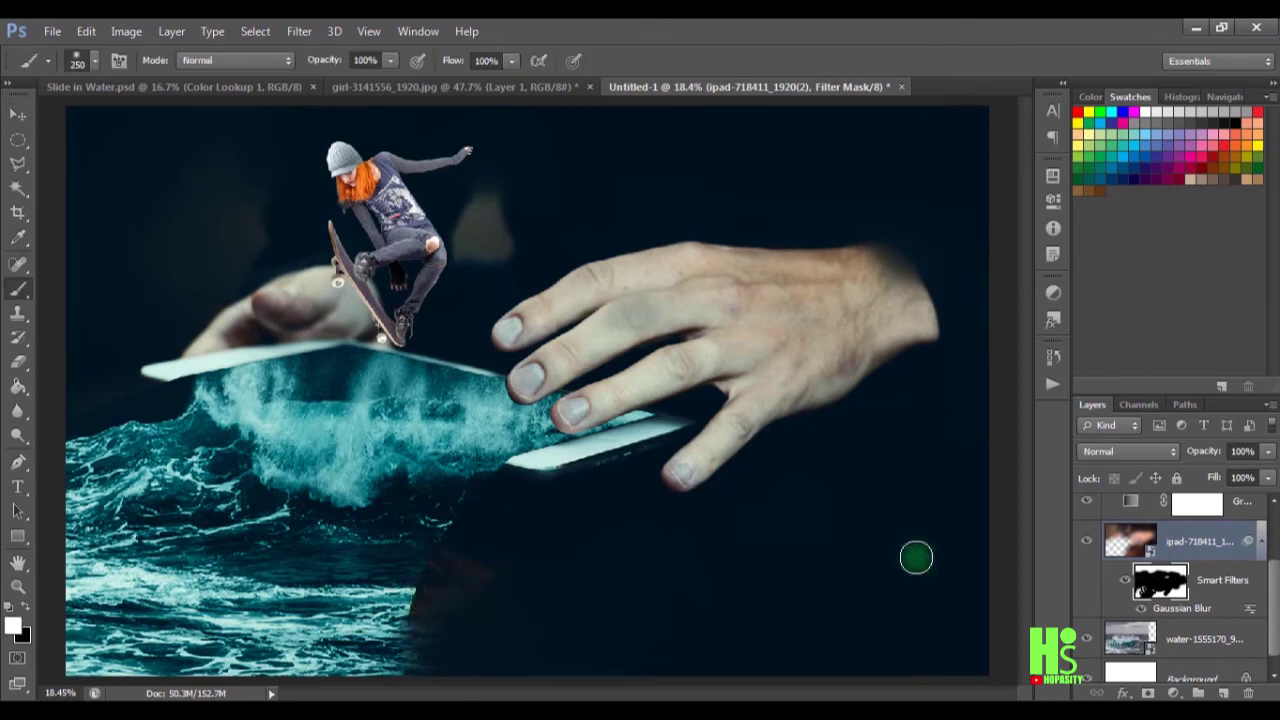
mouse_move(400, 600)
mouse_down()
mouse_move(442, 608)
mouse_move(412, 594)
mouse_move(499, 521)
mouse_move(504, 538)
mouse_move(413, 665)
mouse_move(451, 597)
mouse_move(427, 623)
mouse_move(554, 575)
mouse_move(485, 603)
mouse_up()
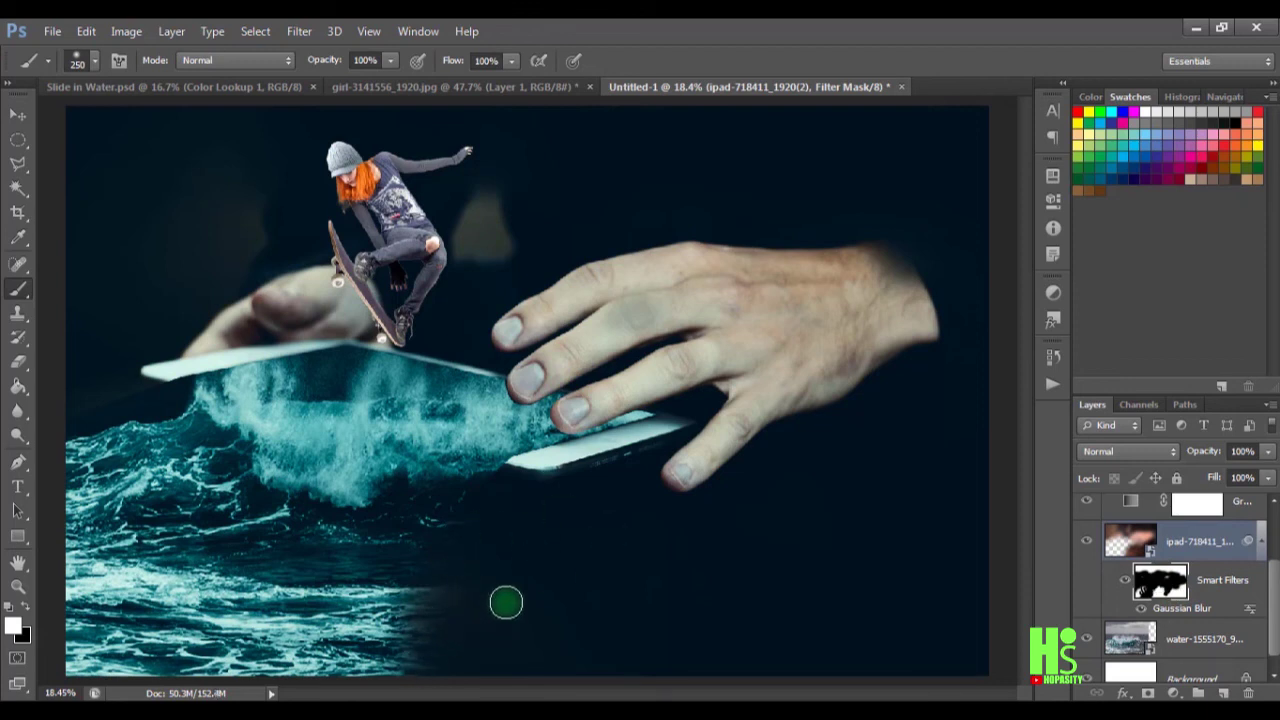
key(v)
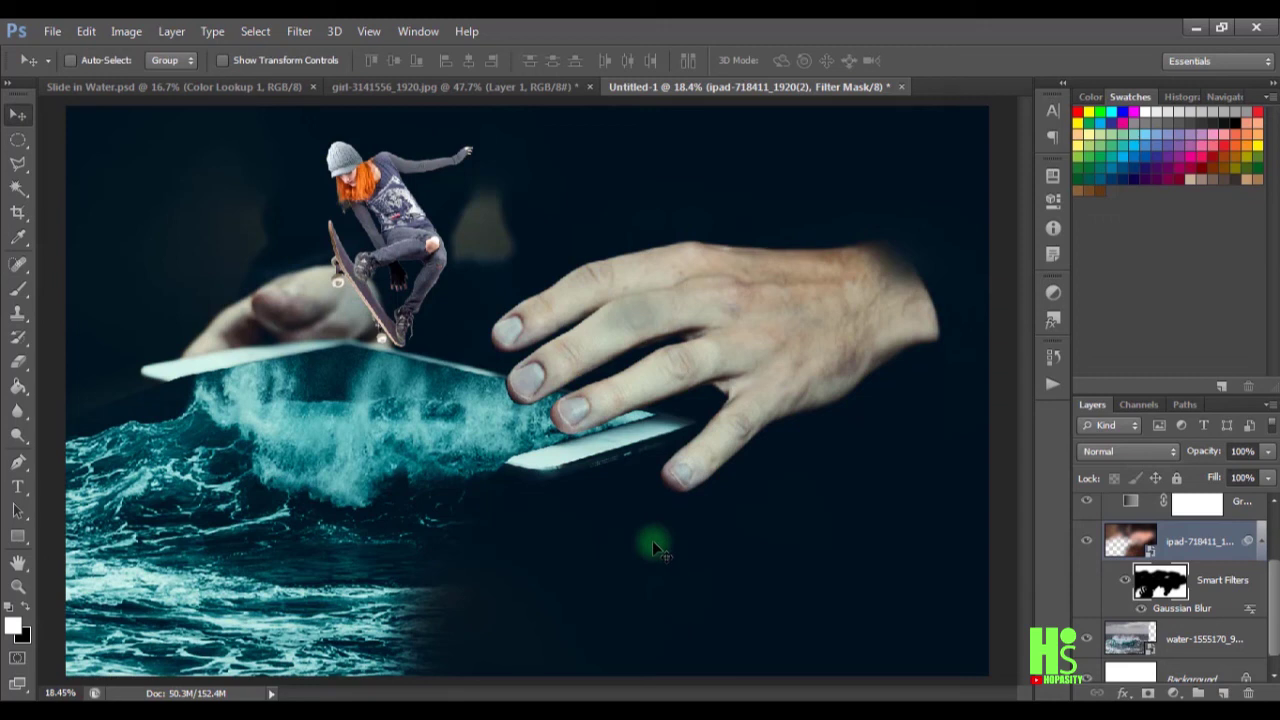
- Hide the interface panels and inspect the composite enlarged to 25%
key(ctrl+minus)
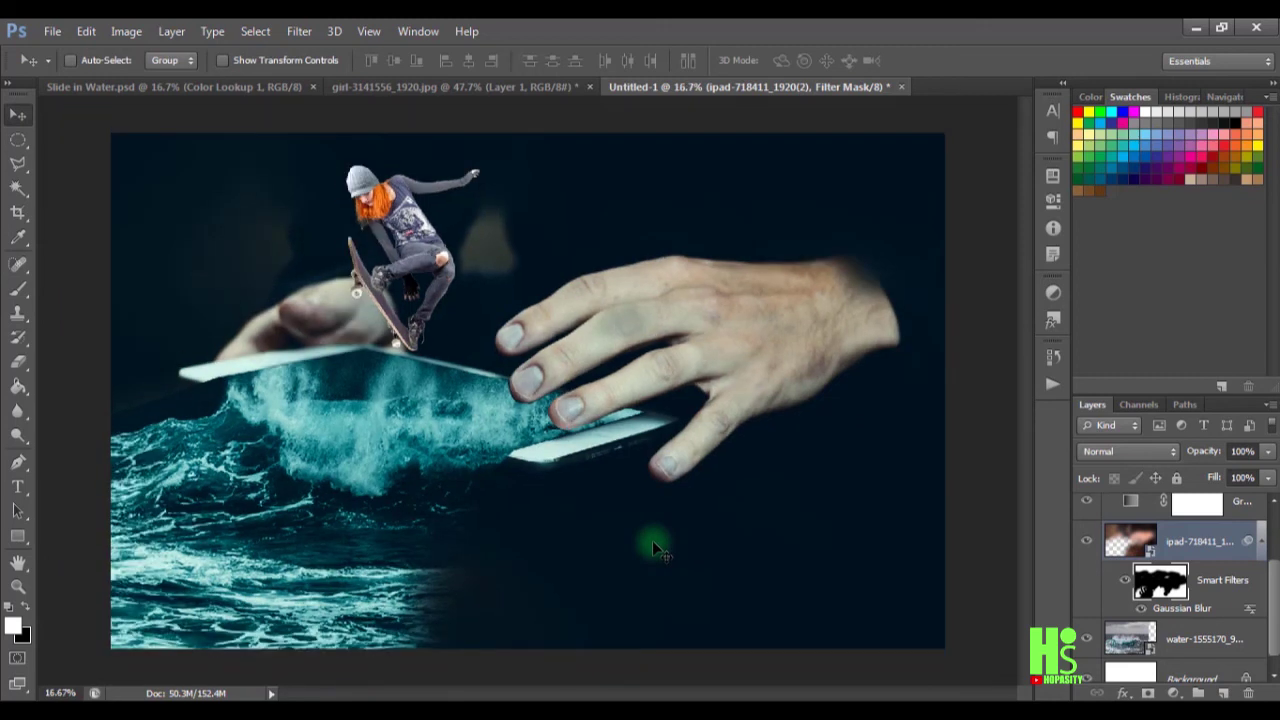
key(Tab)
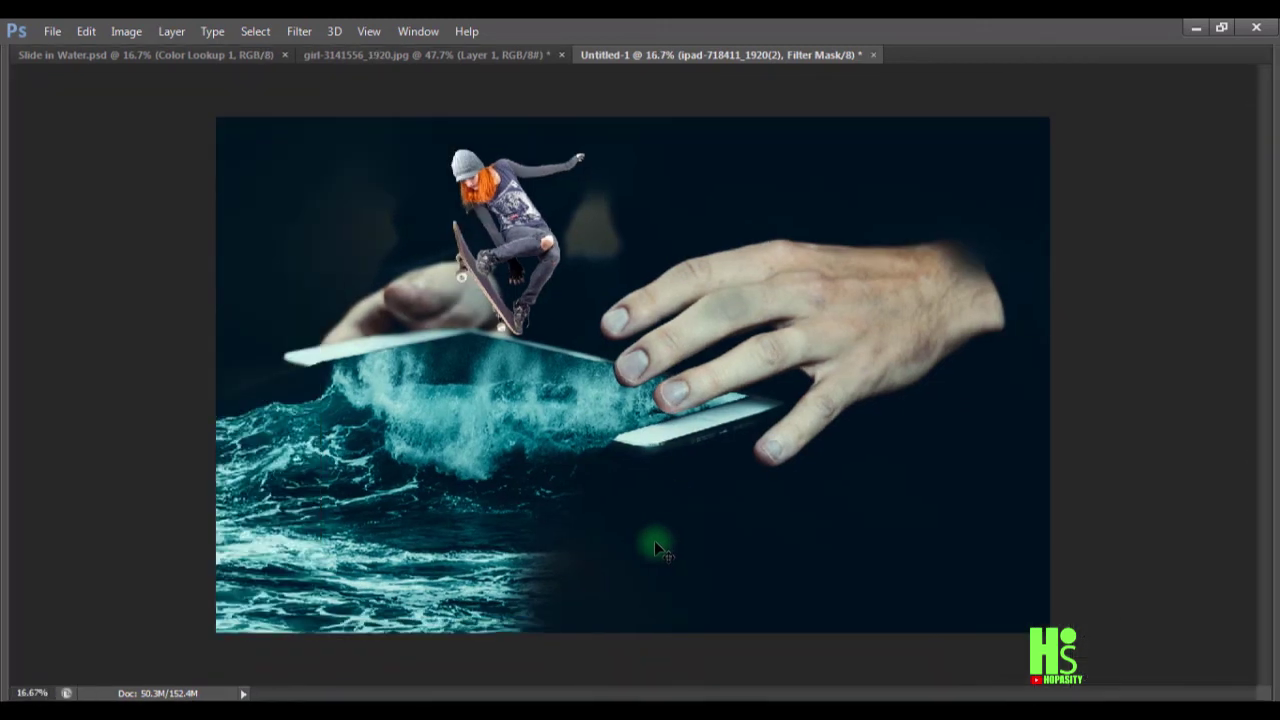
key(ctrl+plus)
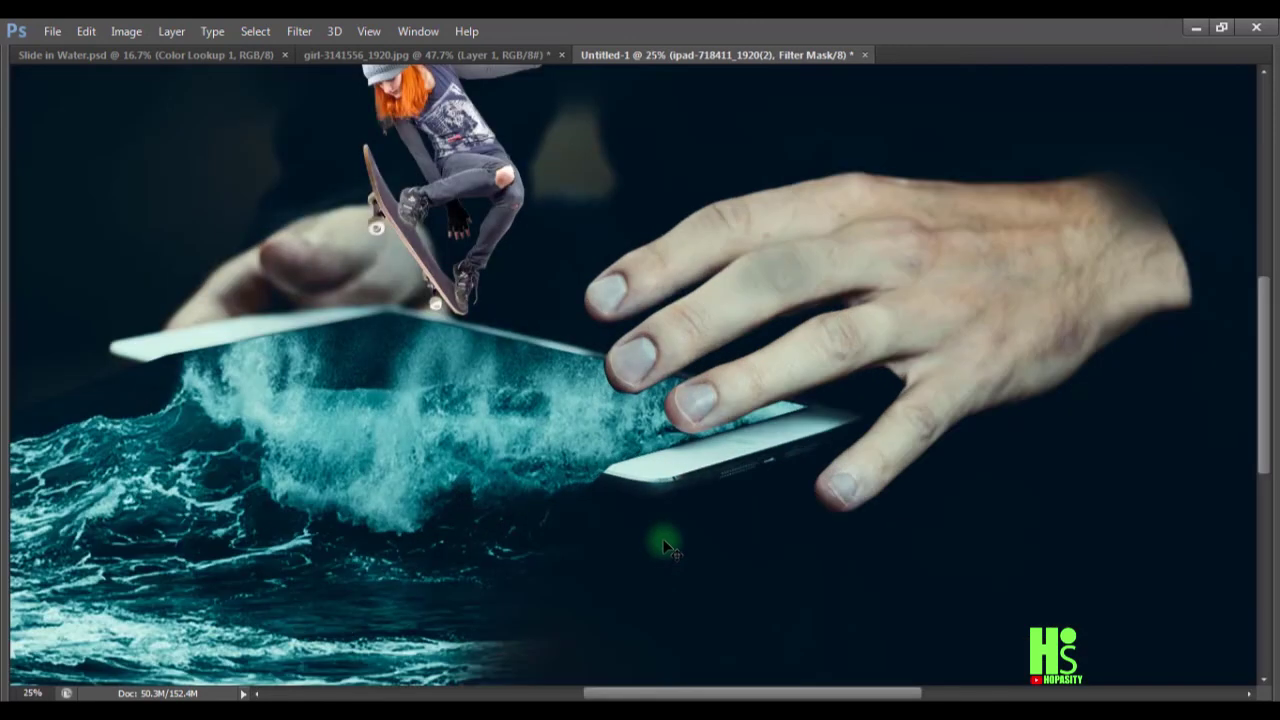